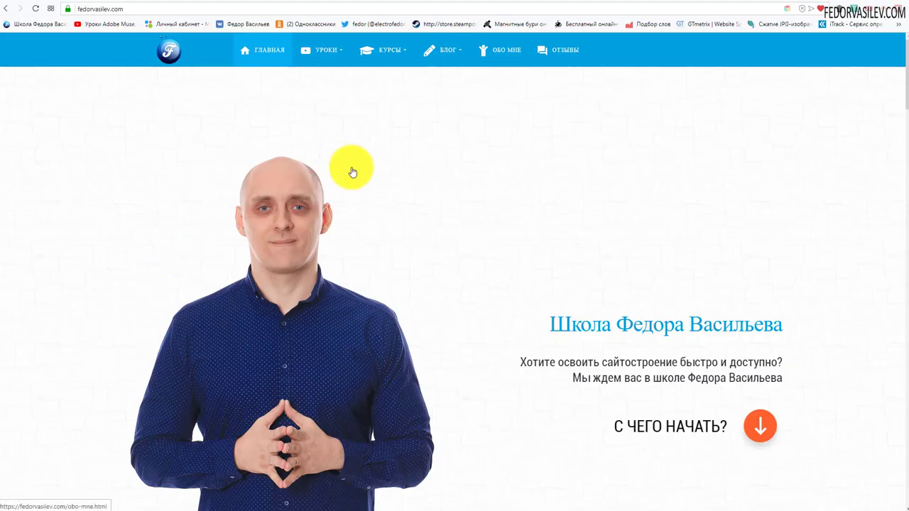
# Open the Joomla extension lessons page on the school website and find the AlphaUserPoints lesson series
pyautogui.click(107, 9)
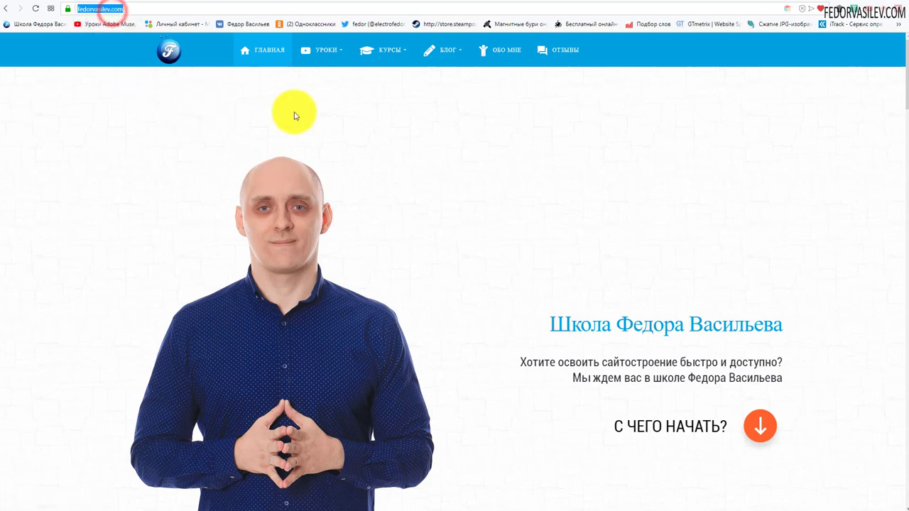
pyautogui.moveTo(320, 48)
pyautogui.moveTo(331, 84)
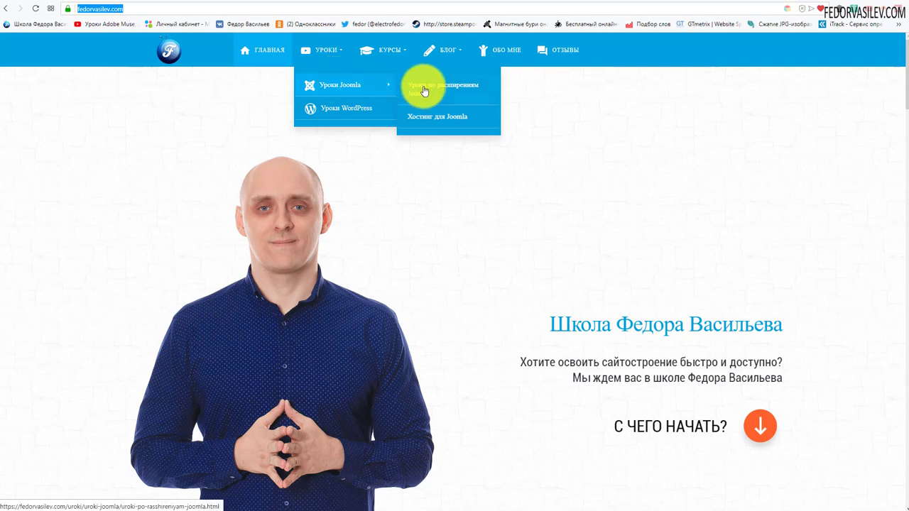
pyautogui.click(452, 87)
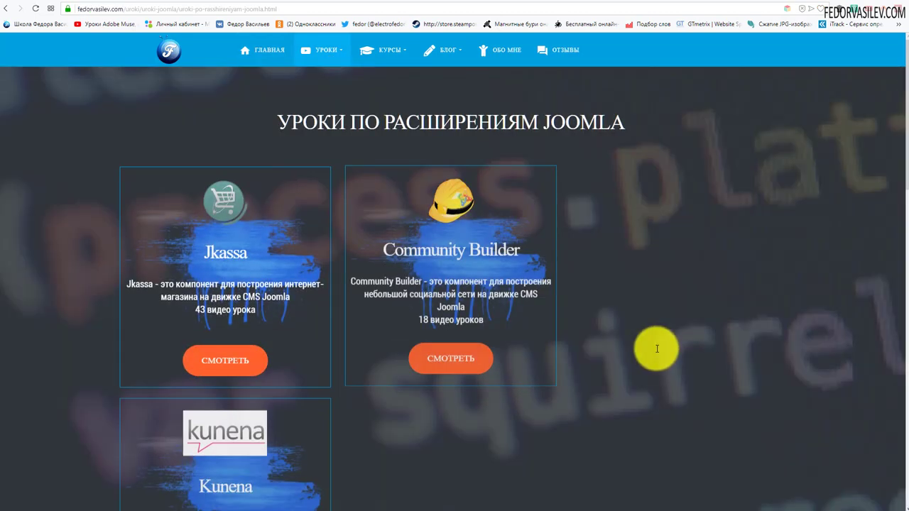
pyautogui.scroll(-3, 497, 270)
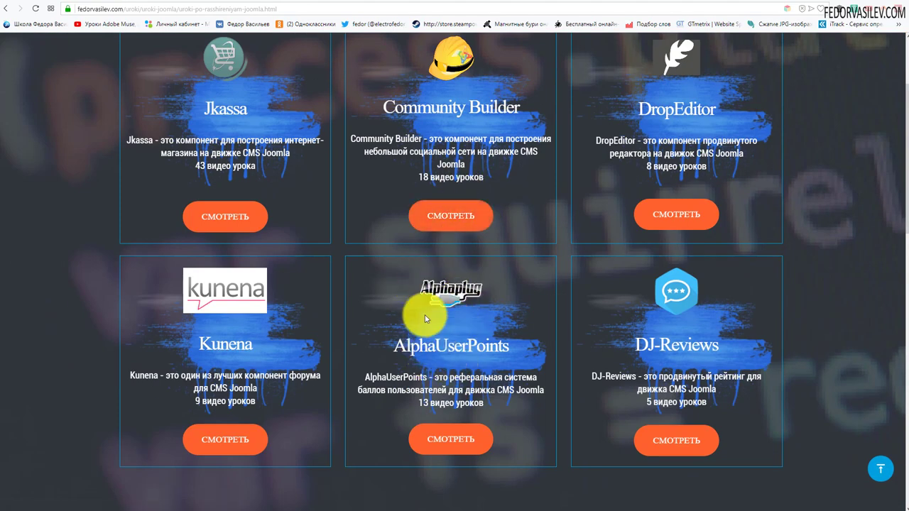
pyautogui.moveTo(402, 348); pyautogui.dragTo(516, 357)
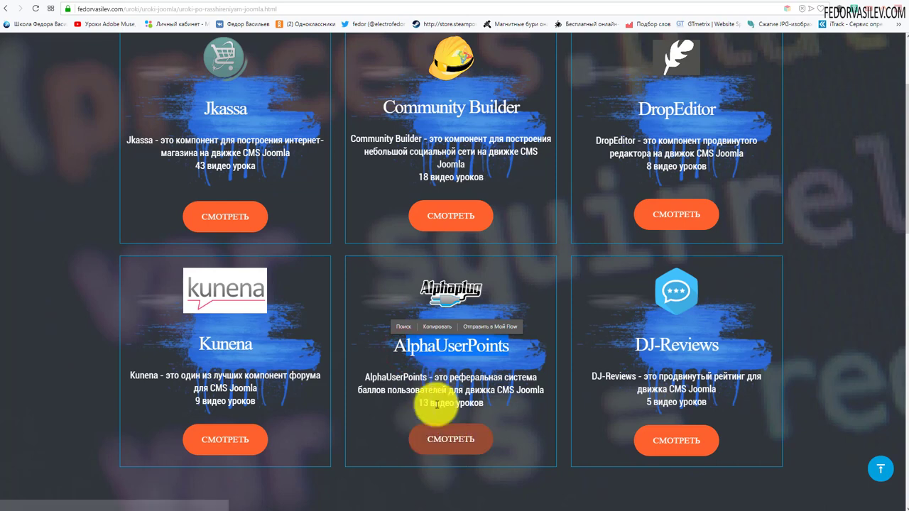
pyautogui.click(522, 428)
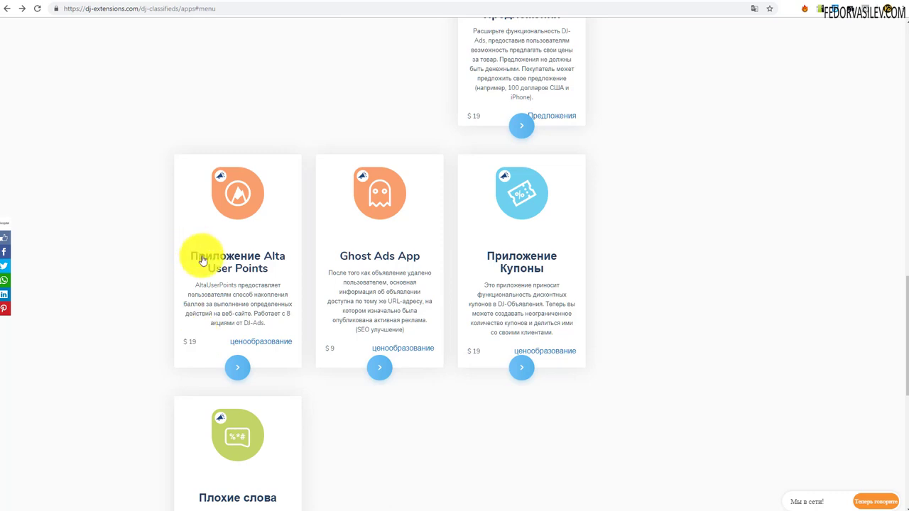
# Read the description and price of the Alta User Points app on the DJ-Classifieds apps page
pyautogui.click(190, 285)
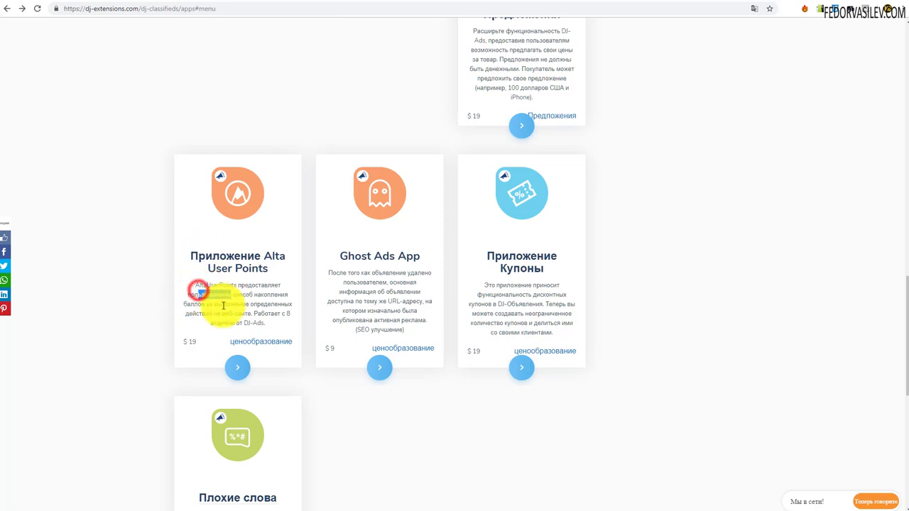
pyautogui.click(198, 344)
pyautogui.click(187, 294)
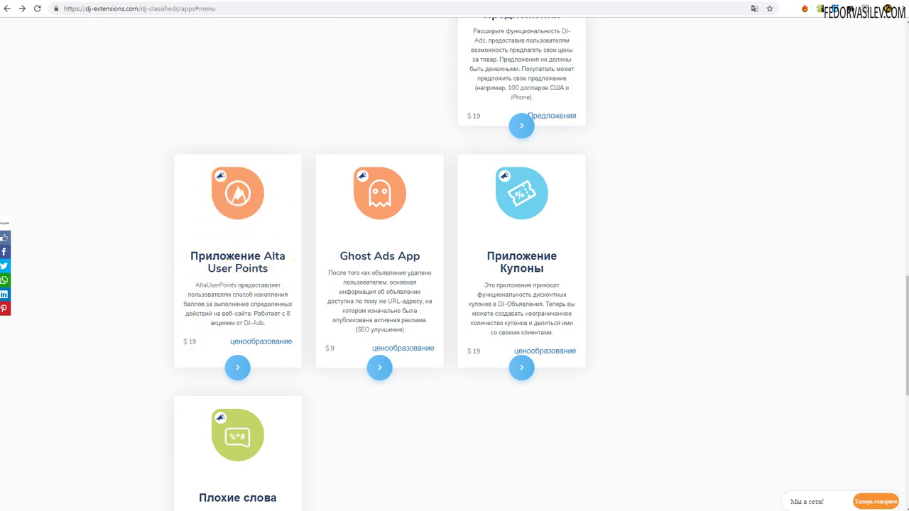
# Switch to File Explorer, open the dj-classifieds-aup-unpack-first folder and check the two plugin archives inside
pyautogui.hotkey('alt', 'Tab')
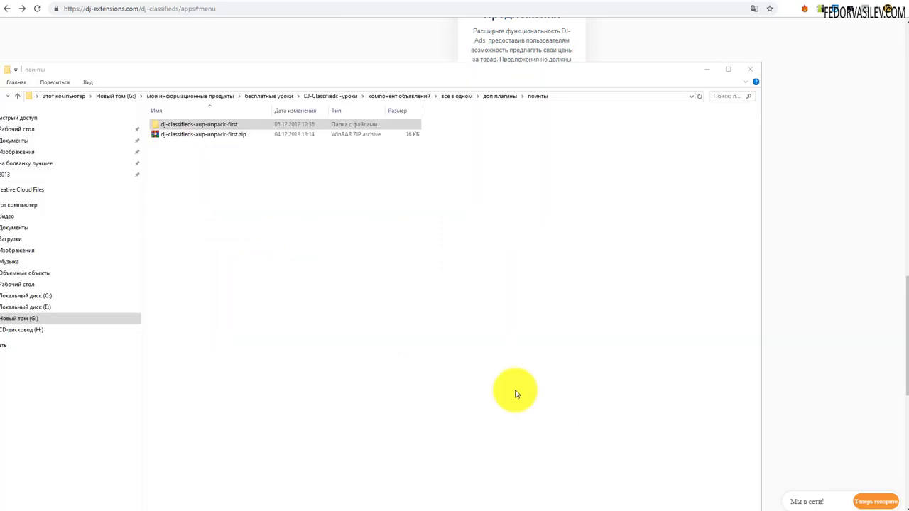
pyautogui.click(298, 225)
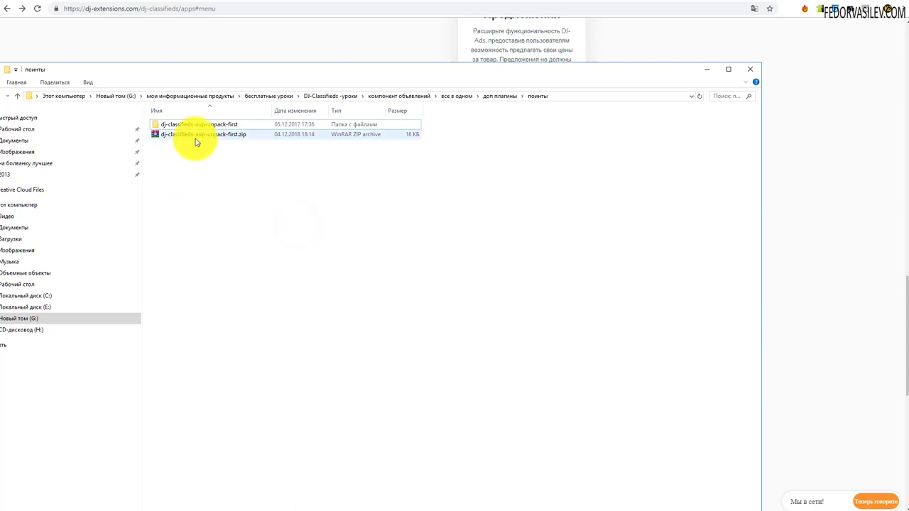
pyautogui.click(196, 141)
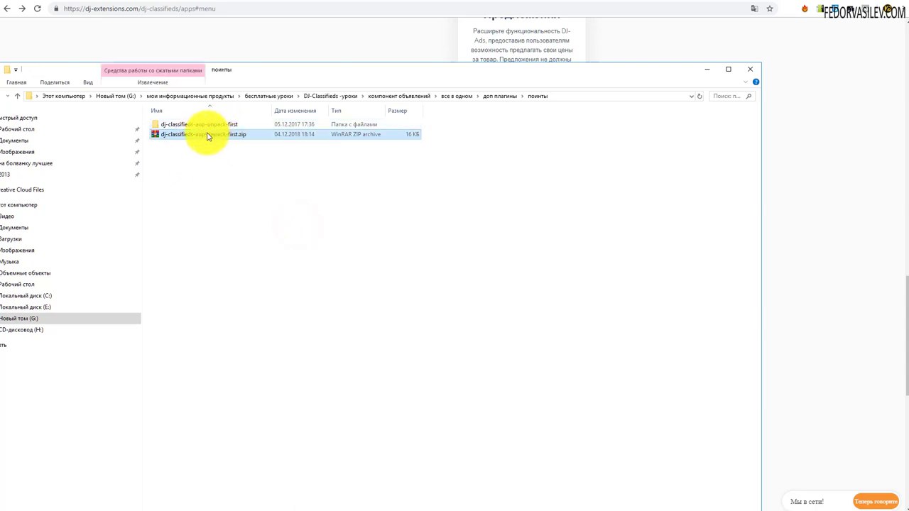
pyautogui.doubleClick(185, 126)
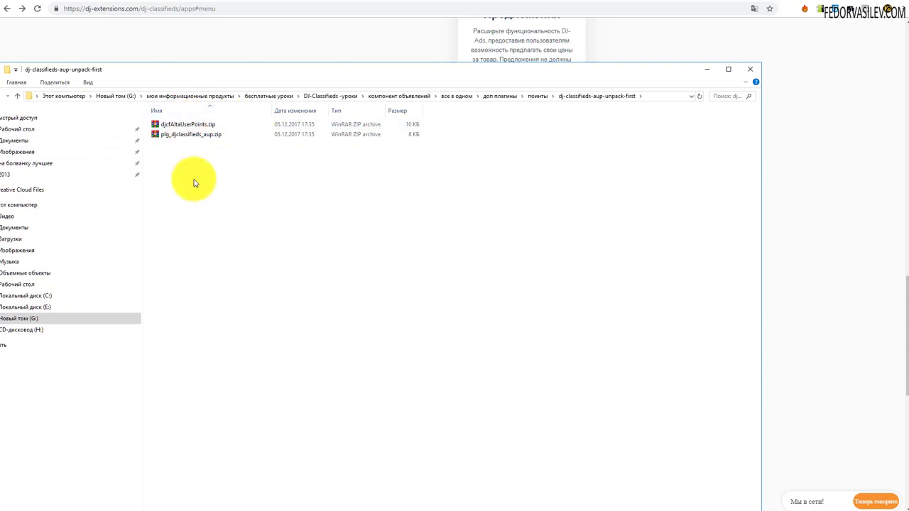
pyautogui.click(179, 125)
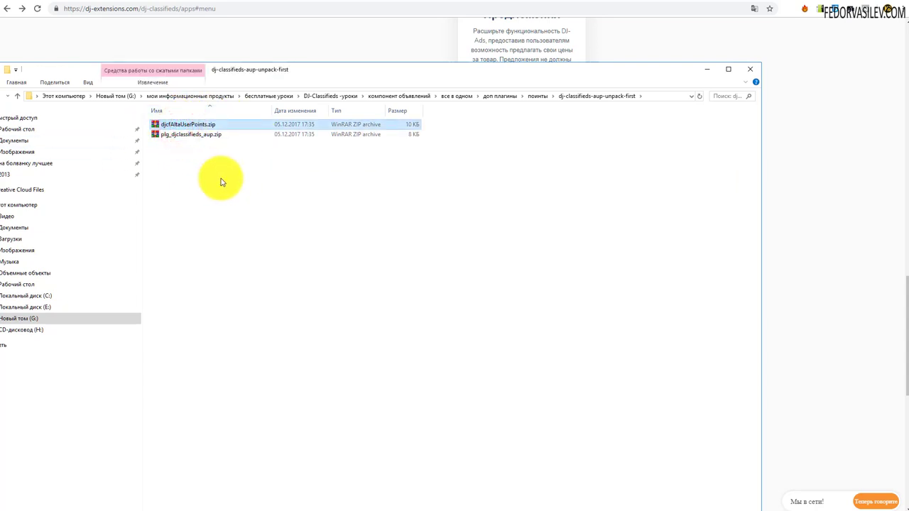
pyautogui.click(200, 136)
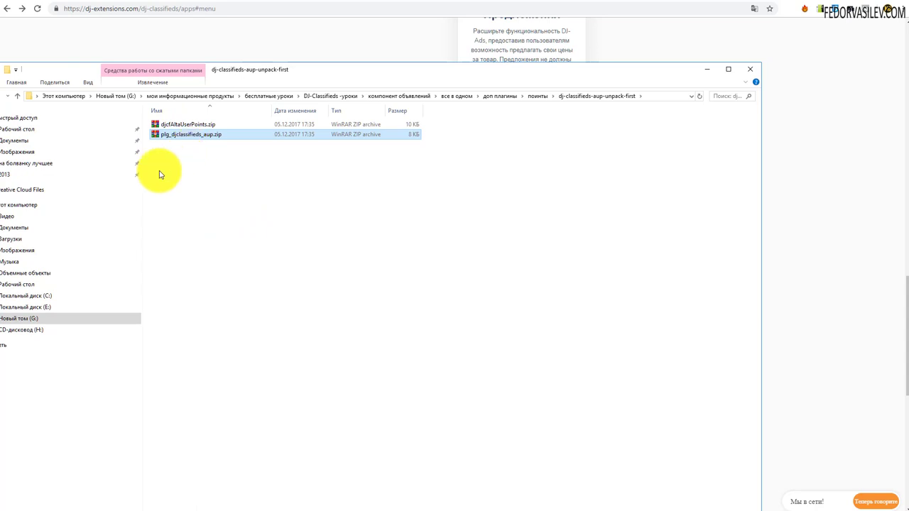
pyautogui.click(223, 220)
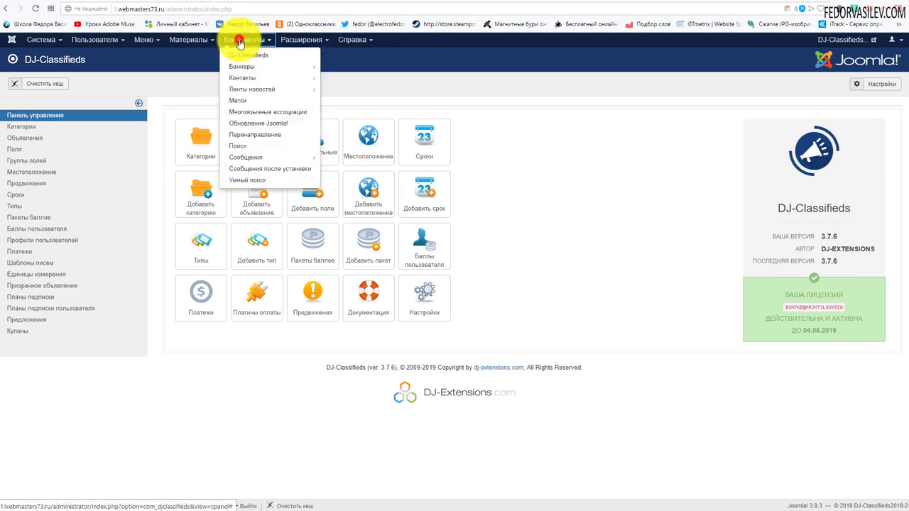
# In the Joomla administration, open the extension installation page and search the JED catalogue for AltaUserPoints
pyautogui.moveTo(296, 39)
pyautogui.moveTo(301, 54)
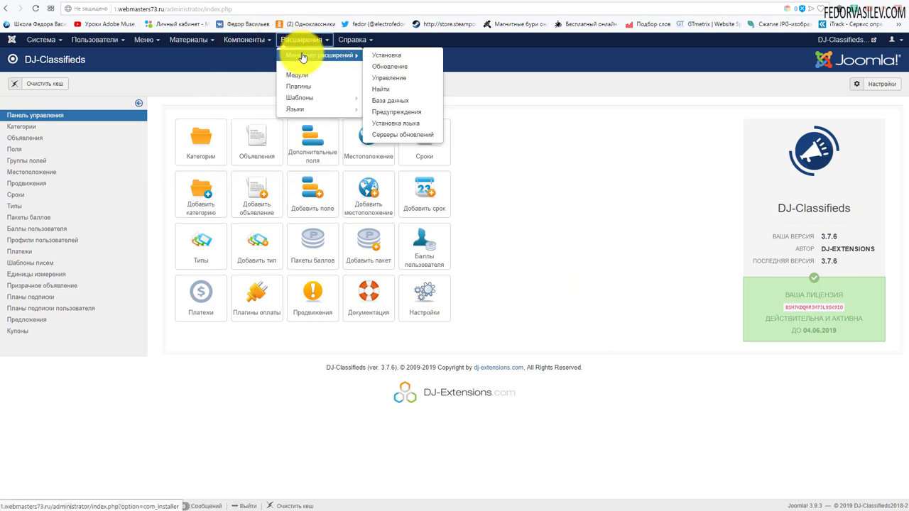
pyautogui.click(376, 55)
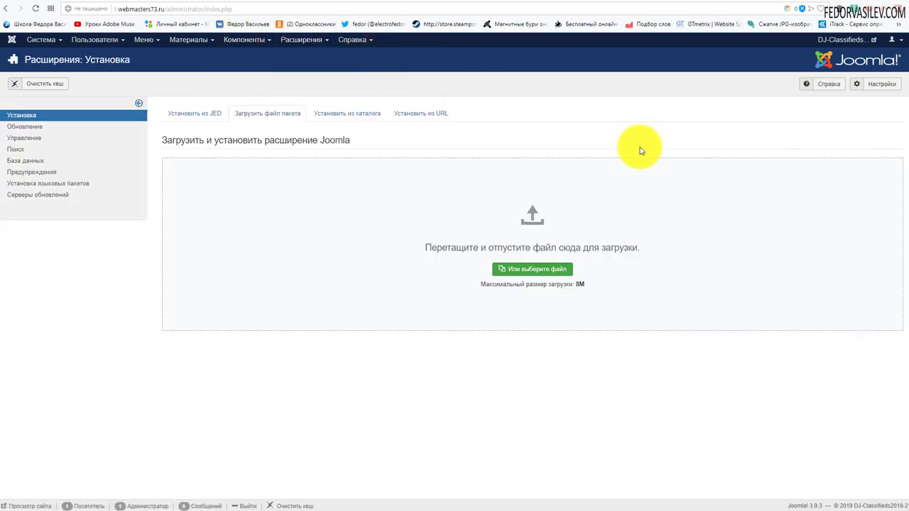
pyautogui.click(203, 118)
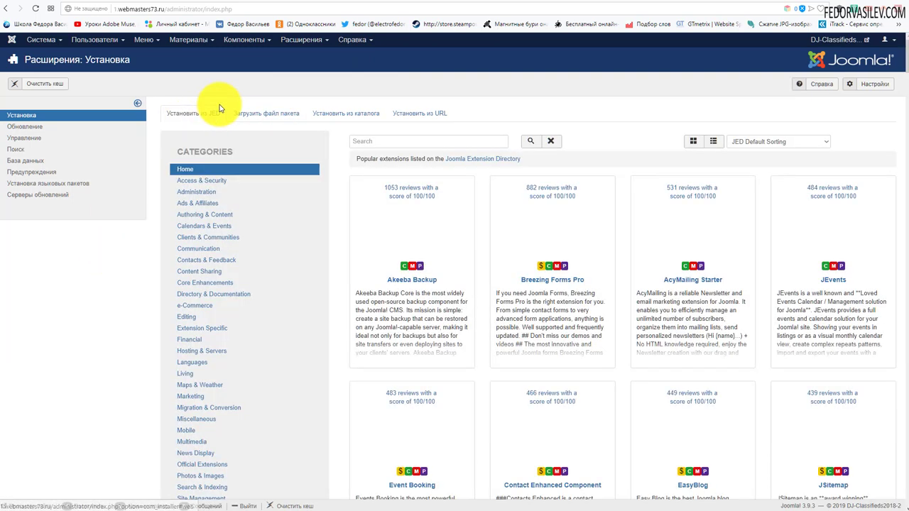
pyautogui.rightClick(362, 142)
pyautogui.click(375, 212)
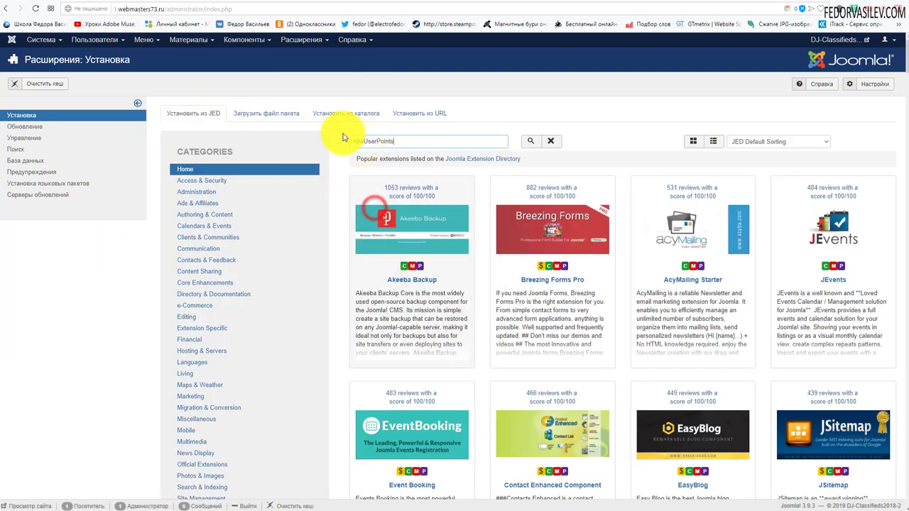
pyautogui.click(528, 141)
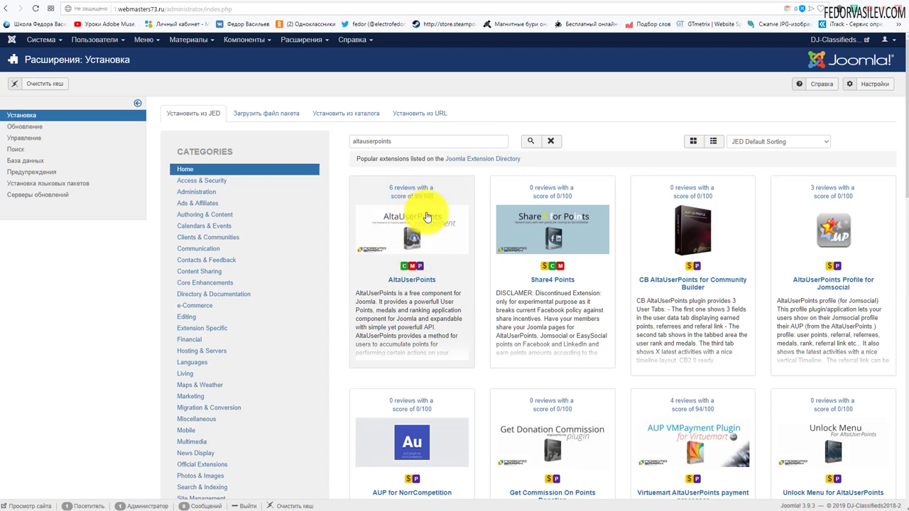
# Open the AltaUserPoints catalogue entry and choose to register and install it, accepting the redirect to the developer's website
pyautogui.moveTo(395, 222); pyautogui.dragTo(397, 226)
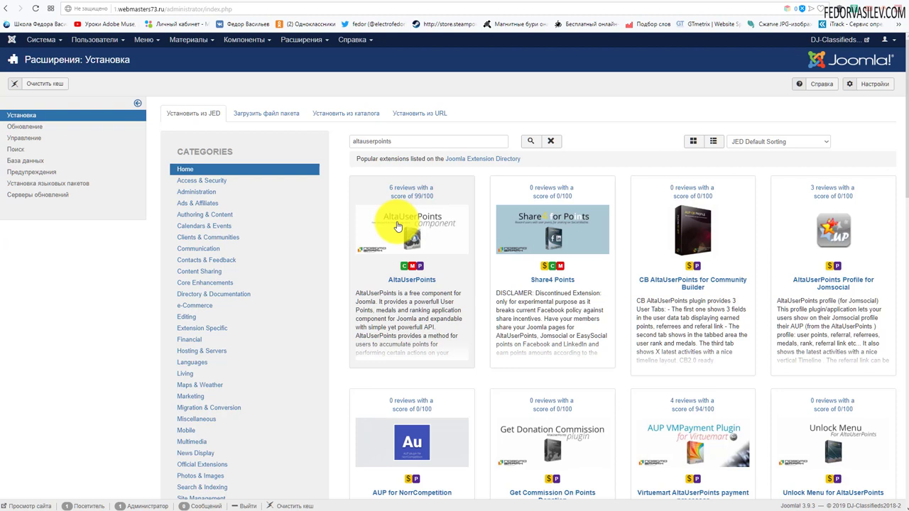
pyautogui.moveTo(398, 227)
pyautogui.mouseDown()
pyautogui.moveTo(369, 212)
pyautogui.moveTo(359, 164)
pyautogui.moveTo(357, 249)
pyautogui.moveTo(370, 230)
pyautogui.moveTo(355, 213)
pyautogui.moveTo(376, 260)
pyautogui.moveTo(395, 235)
pyautogui.mouseUp()
pyautogui.click(397, 217)
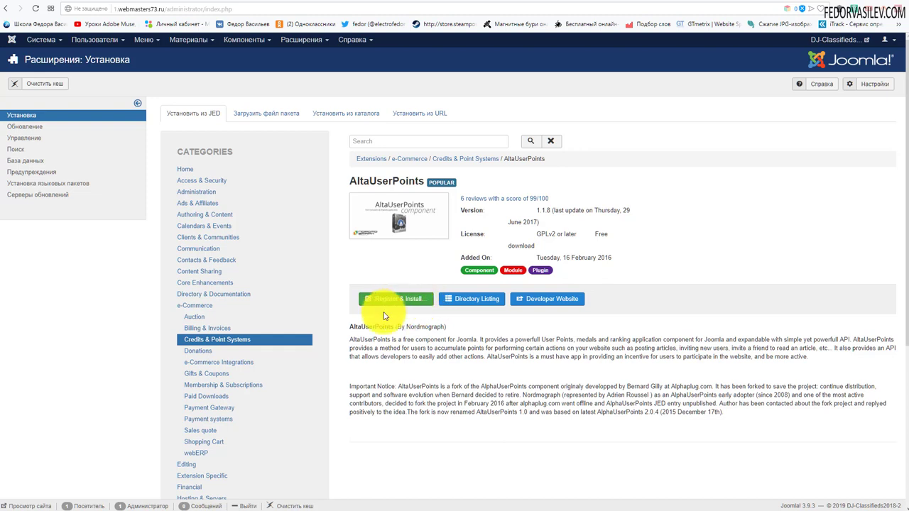
pyautogui.click(389, 301)
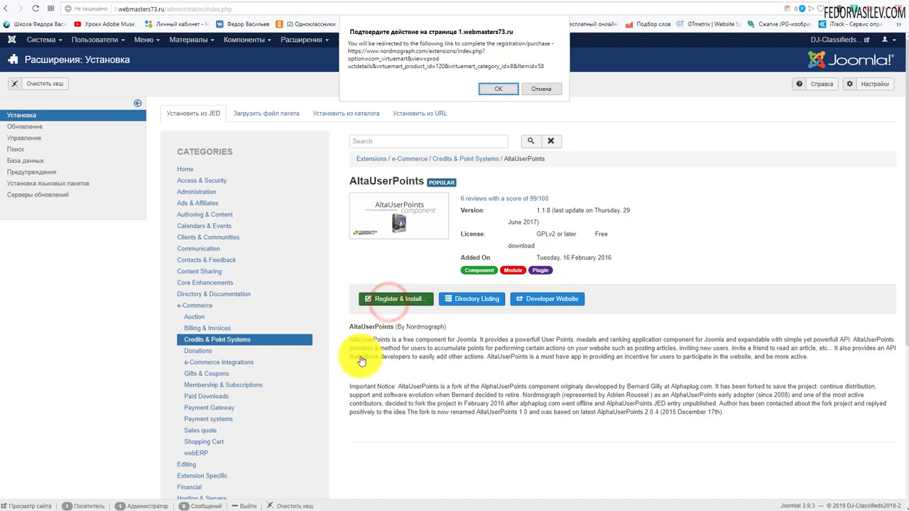
pyautogui.click(489, 90)
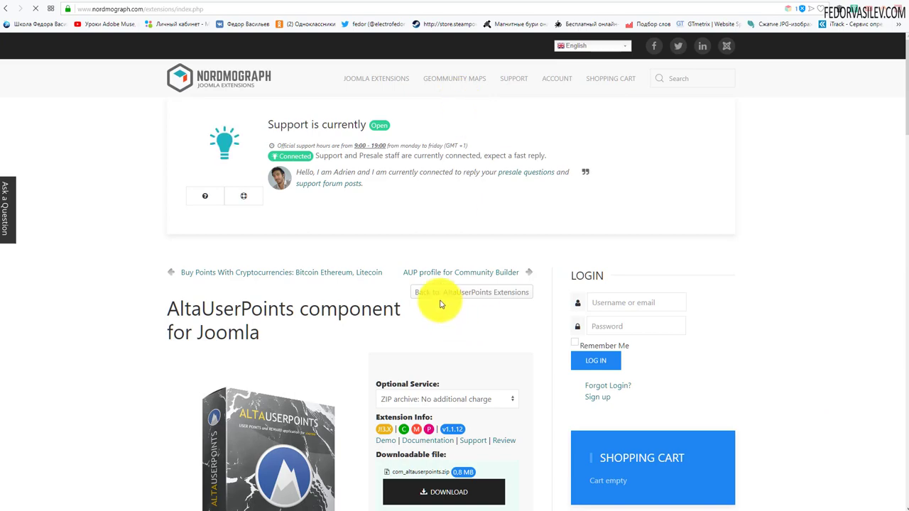
# Examine the AltaUserPoints product page for its download file, description, related products and account registration option
pyautogui.scroll(-2, 426, 284)
pyautogui.scroll(-2, 419, 184)
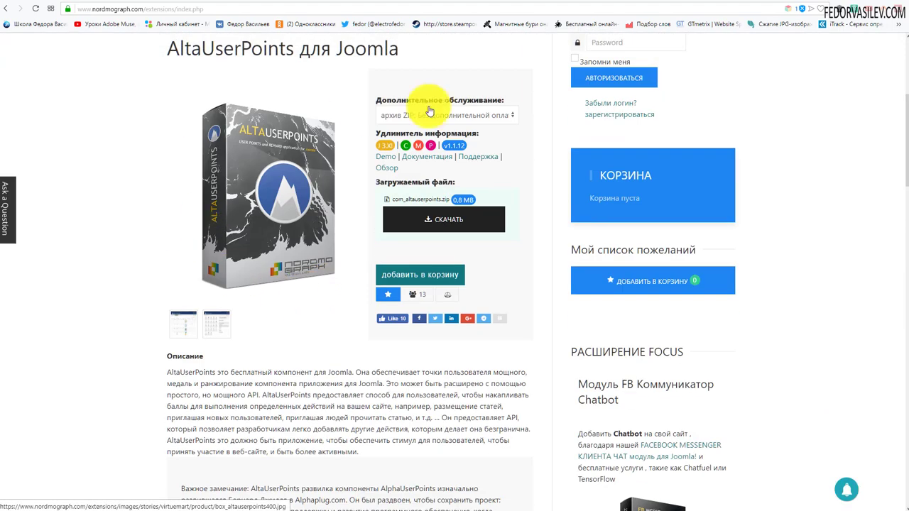
pyautogui.scroll(1, 386, 221)
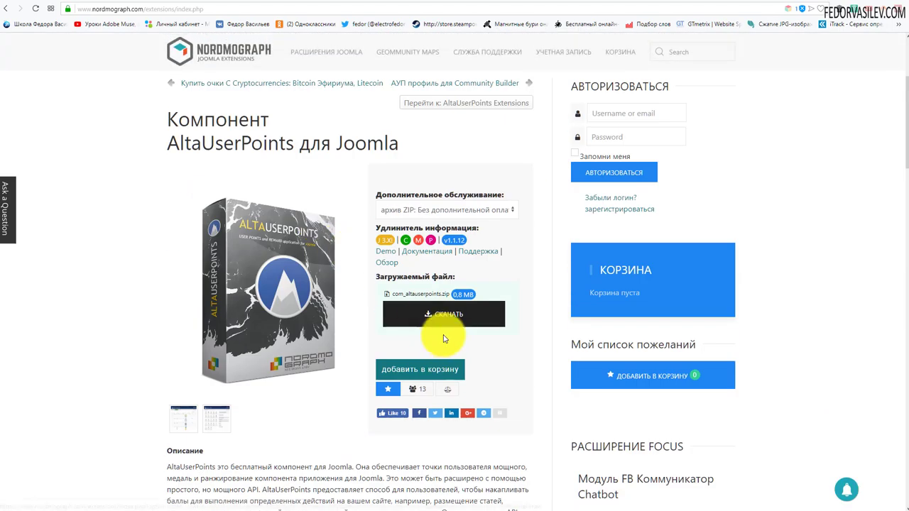
pyautogui.scroll(2, 436, 323)
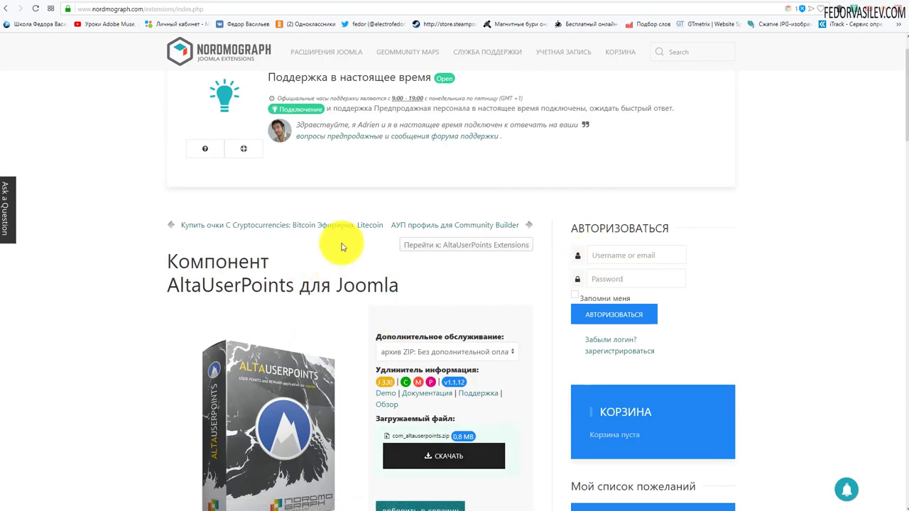
pyautogui.scroll(-2, 342, 244)
pyautogui.scroll(-8, 343, 246)
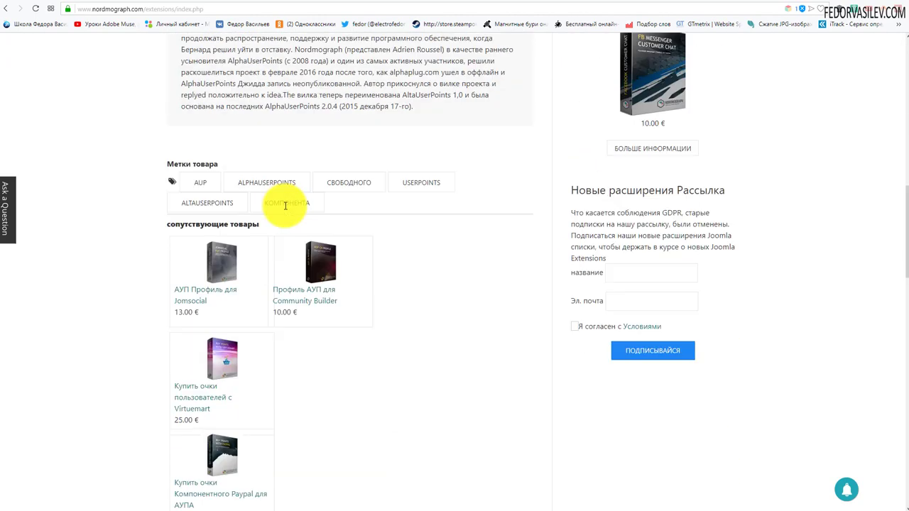
pyautogui.moveTo(204, 321); pyautogui.dragTo(402, 269)
pyautogui.scroll(-3, 402, 270)
pyautogui.scroll(5, 418, 346)
pyautogui.scroll(8, 418, 346)
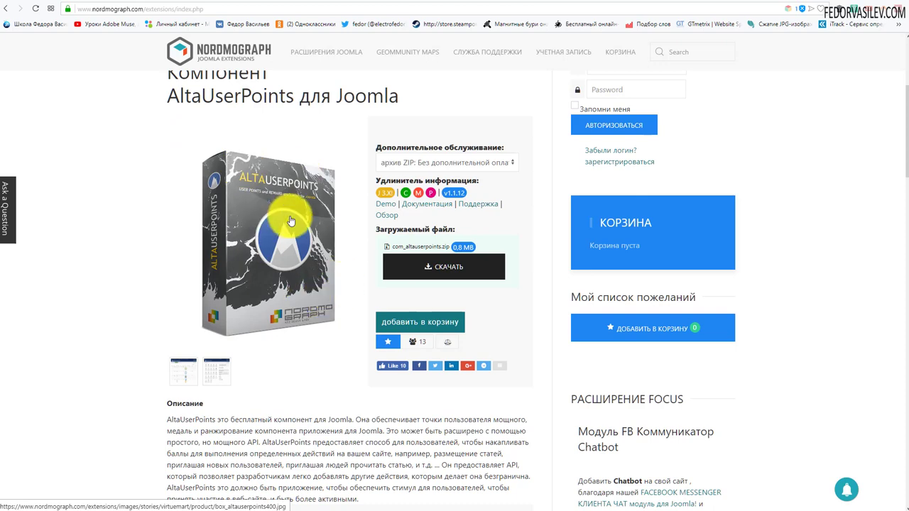
pyautogui.scroll(2, 290, 215)
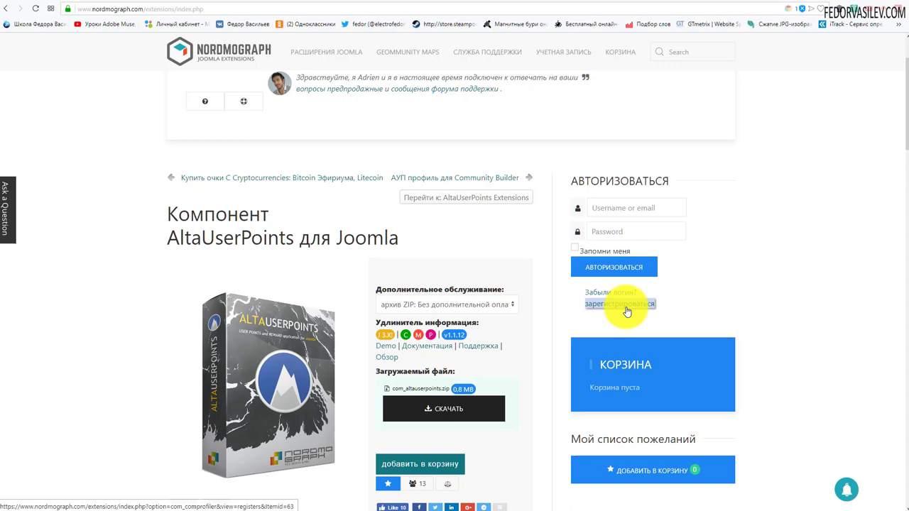
pyautogui.scroll(-1, 270, 242)
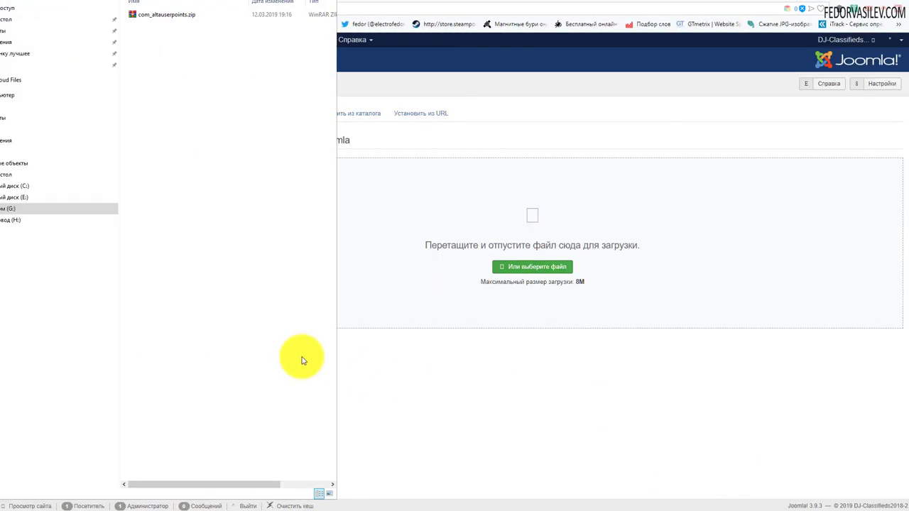
# Install the AltaUserPoints component in Joomla from com_altauserpoints.zip and review the list of installed plugins and modules
pyautogui.click(157, 15)
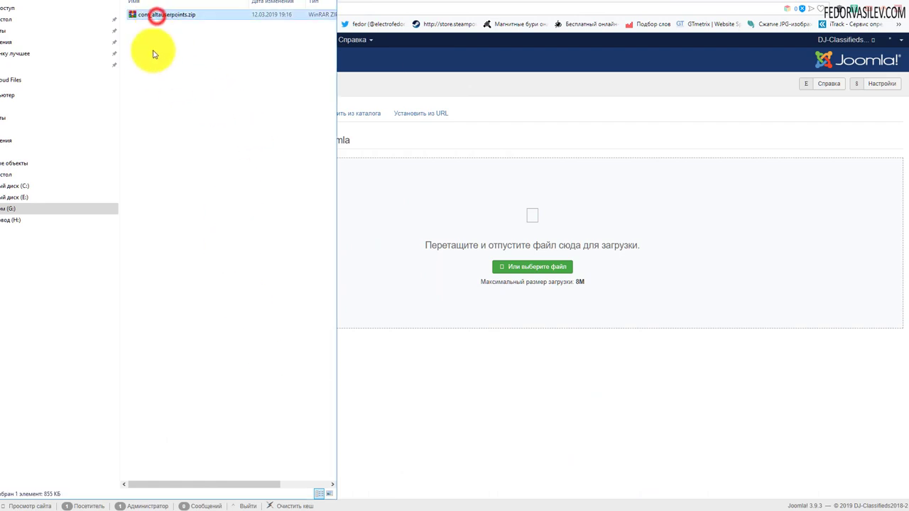
pyautogui.moveTo(159, 16); pyautogui.dragTo(407, 212)
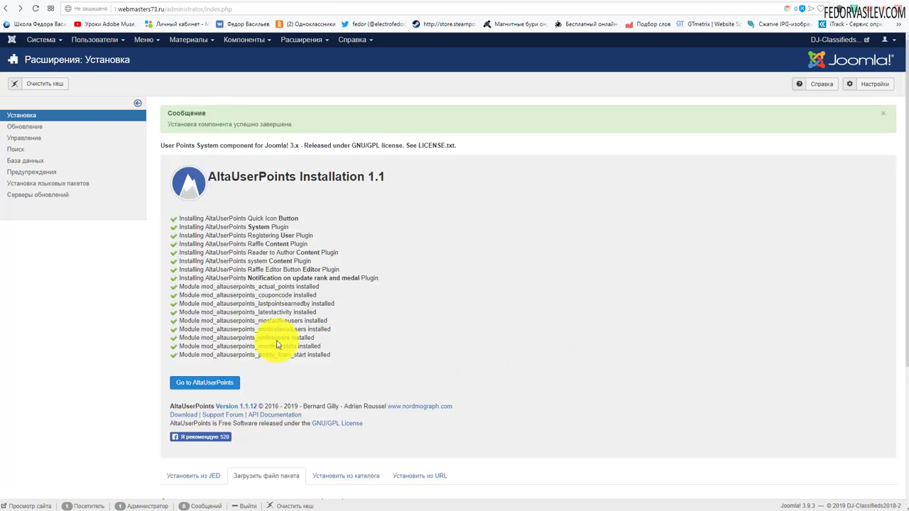
pyautogui.moveTo(231, 357); pyautogui.dragTo(192, 166)
pyautogui.click(486, 235)
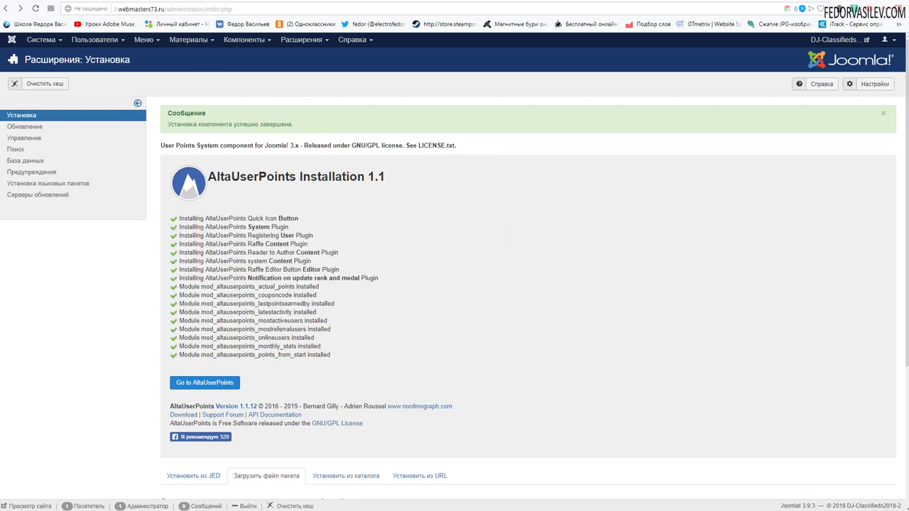
# Install the DJ-Classifieds plugins from plg_djclassifieds_aup.zip and djcfAltaUserPoints.zip in the Joomla extension installer
pyautogui.hotkey('alt', 'Tab')
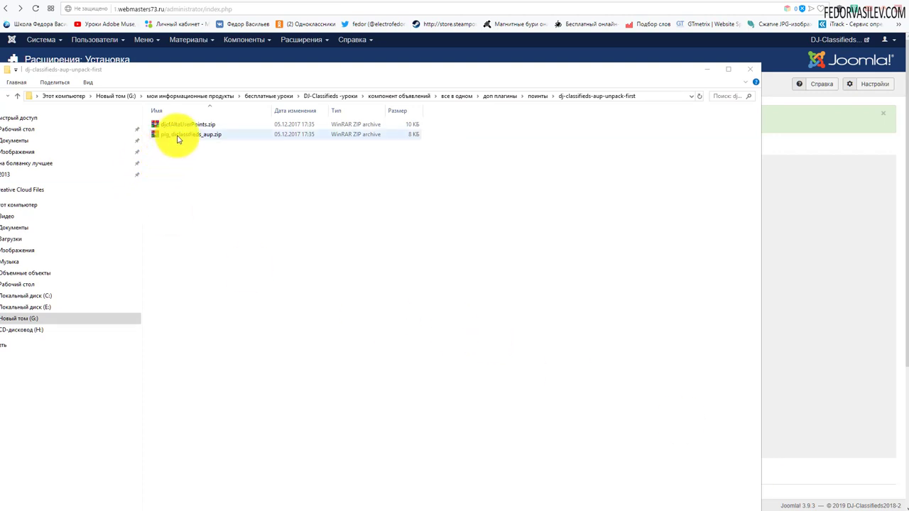
pyautogui.moveTo(179, 138); pyautogui.dragTo(760, 249)
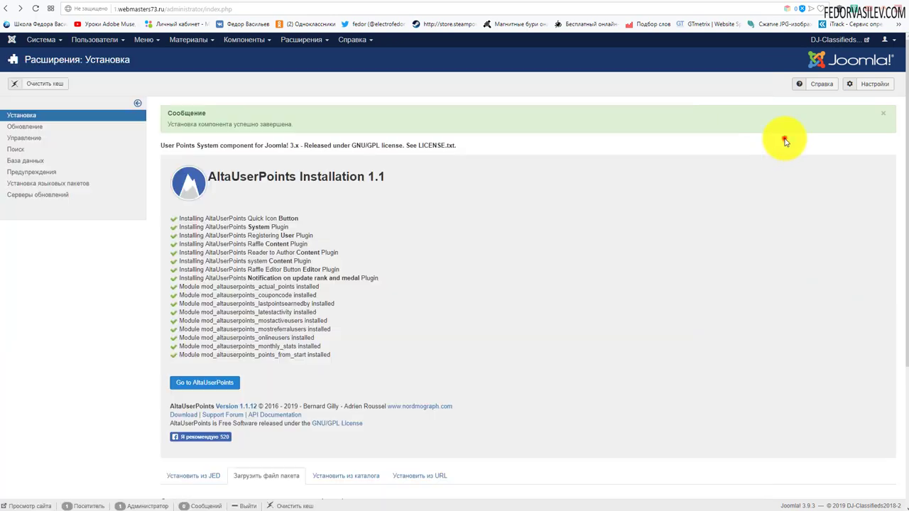
pyautogui.click(785, 139)
pyautogui.scroll(-3, 417, 213)
pyautogui.hotkey('alt', 'Tab')
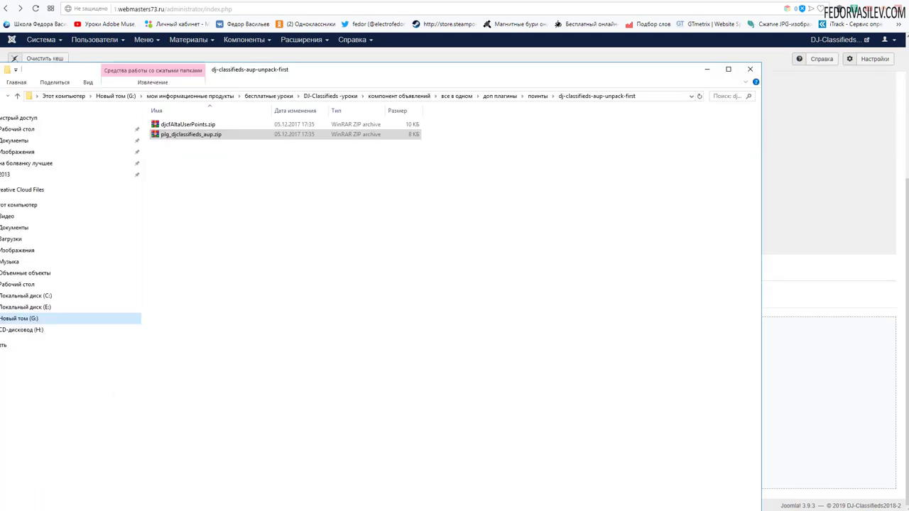
pyautogui.moveTo(184, 134); pyautogui.dragTo(801, 386)
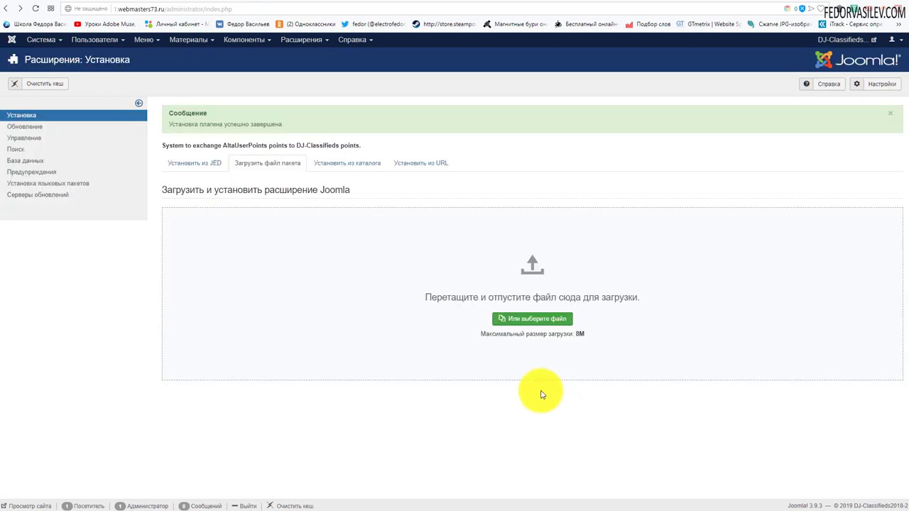
pyautogui.hotkey('alt', 'Tab')
pyautogui.moveTo(187, 124); pyautogui.dragTo(803, 304)
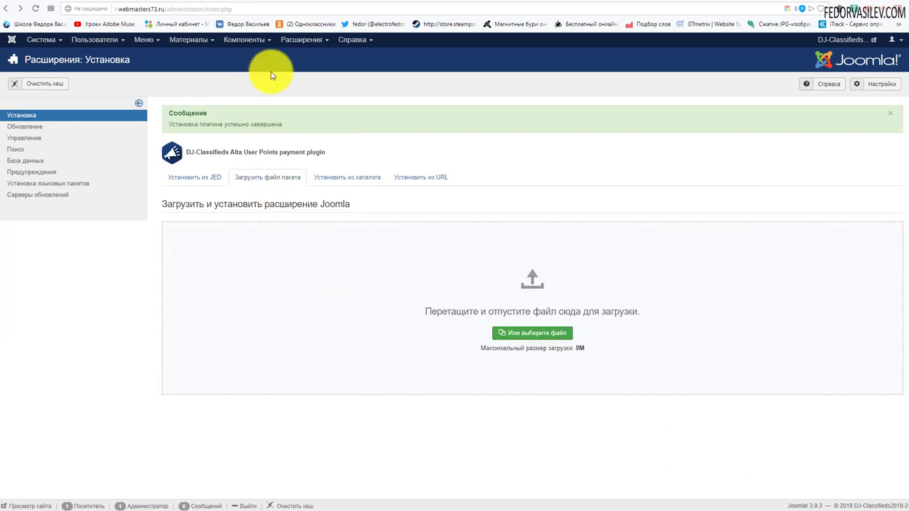
# In the plugin list, enable the DJ-Classifieds Alta User Points payment plugin, then save and close it
pyautogui.click(294, 39)
pyautogui.moveTo(309, 68)
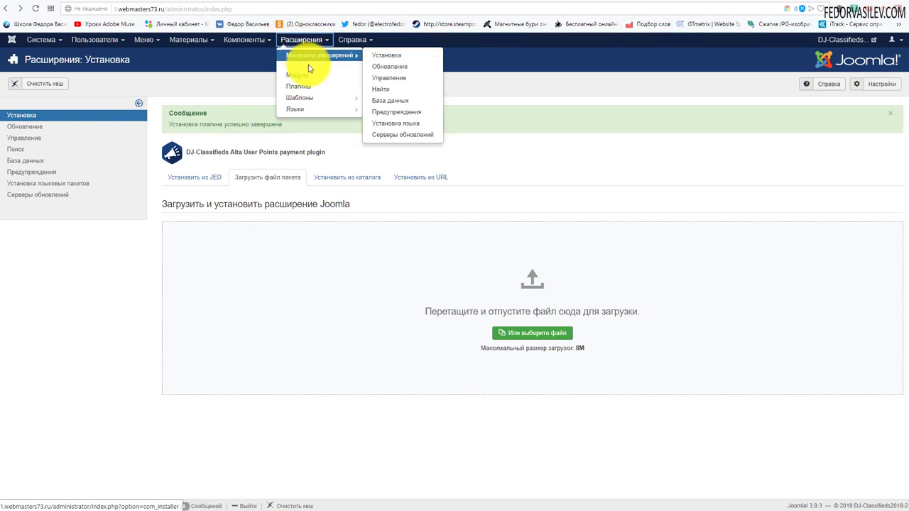
pyautogui.click(312, 88)
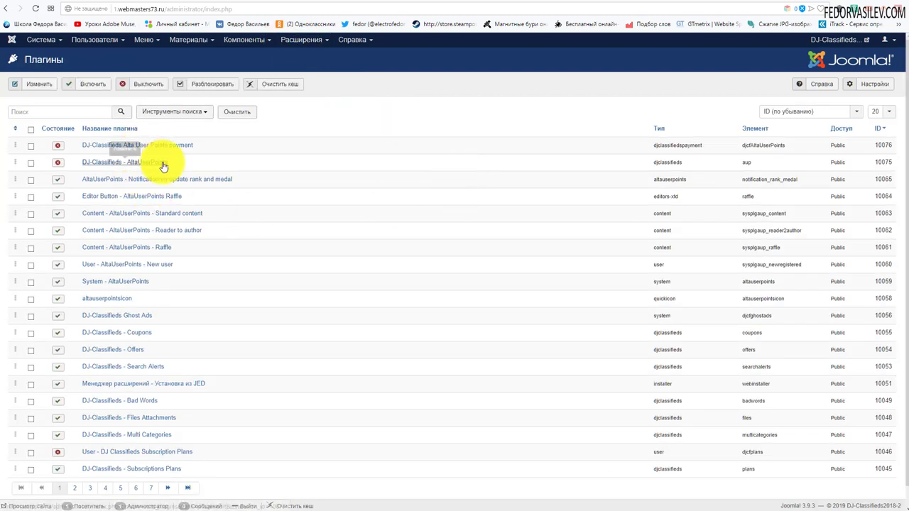
pyautogui.moveTo(168, 162); pyautogui.dragTo(132, 151)
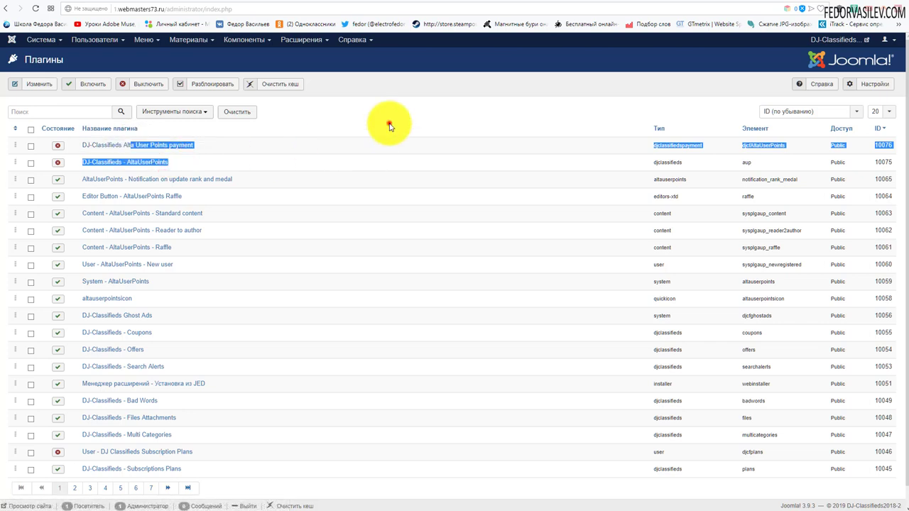
pyautogui.click(390, 125)
pyautogui.click(120, 148)
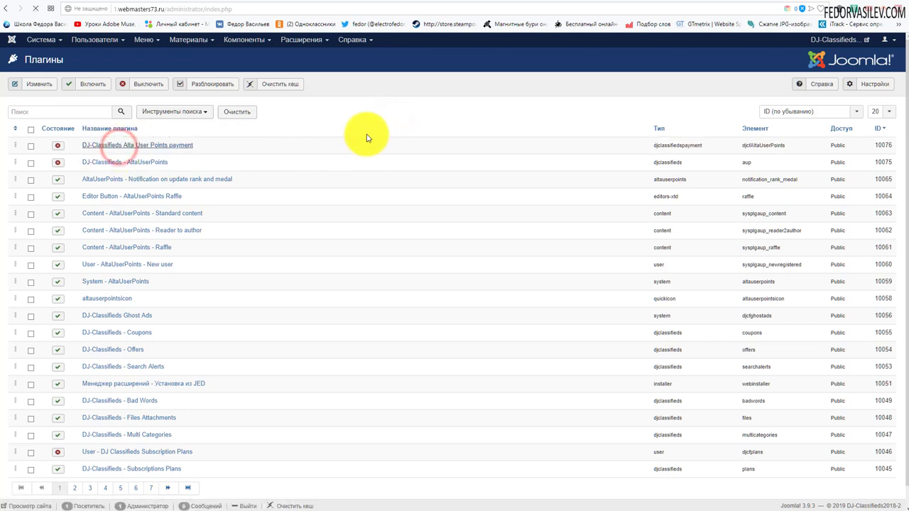
pyautogui.moveTo(207, 142); pyautogui.dragTo(45, 142)
pyautogui.click(278, 142)
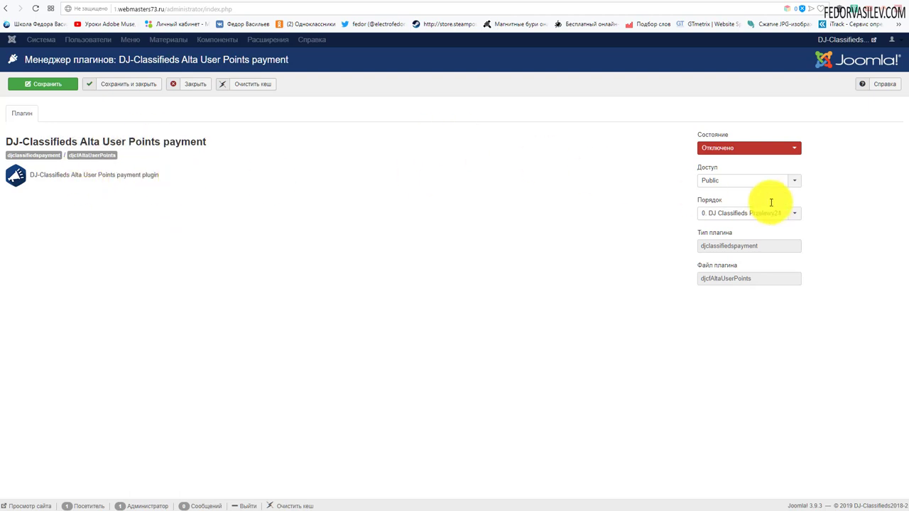
pyautogui.click(764, 146)
pyautogui.click(721, 162)
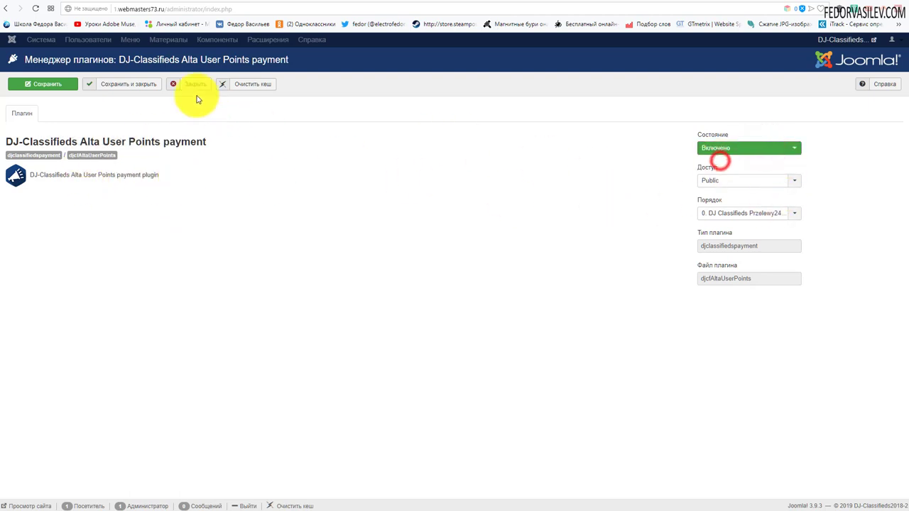
pyautogui.click(151, 86)
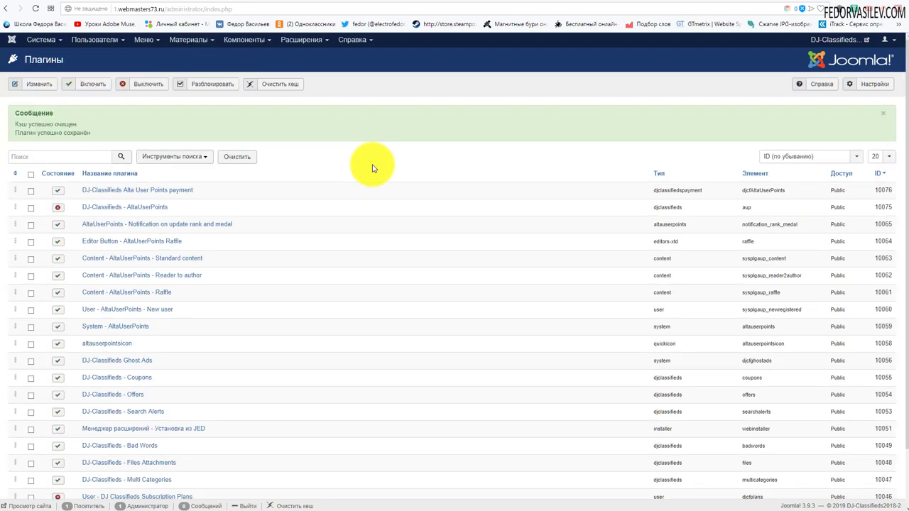
# Enable the DJ-Classifieds - AltaUserPoints plugin, check the hint for custom points per category, and save and close it
pyautogui.click(100, 205)
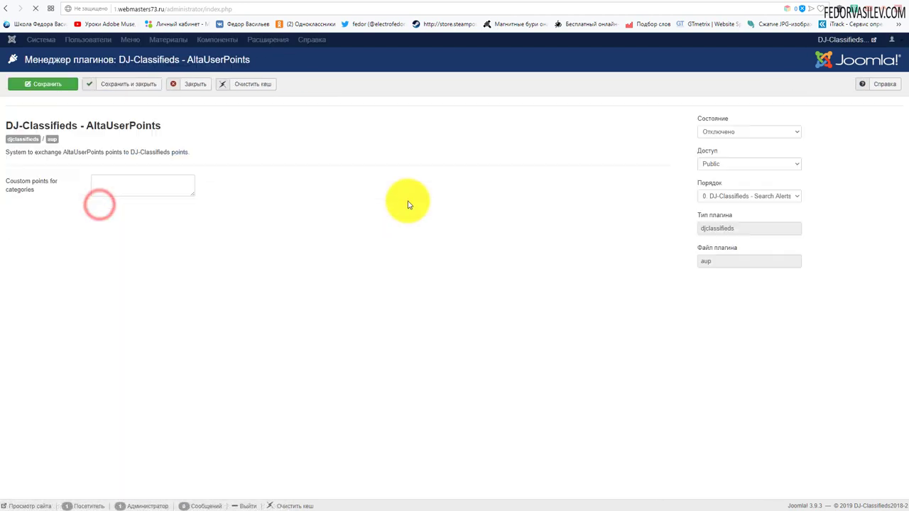
pyautogui.click(724, 149)
pyautogui.click(721, 162)
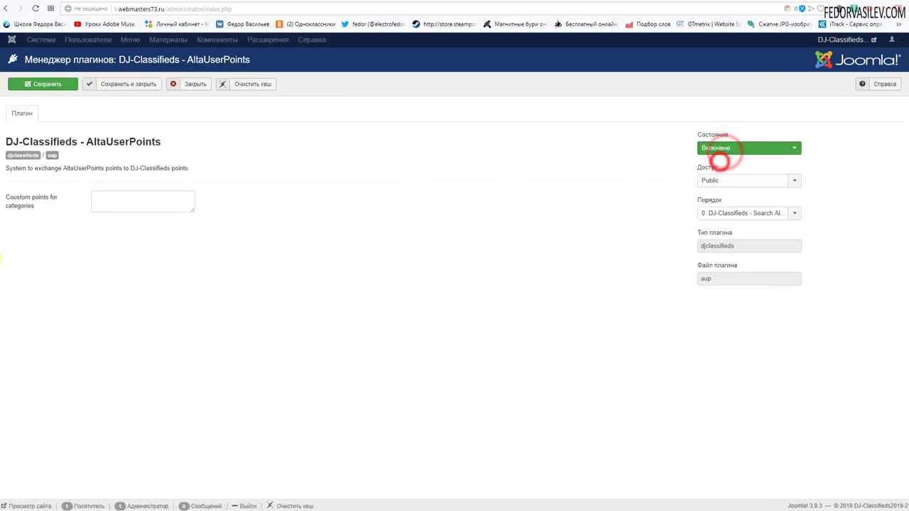
pyautogui.moveTo(39, 208)
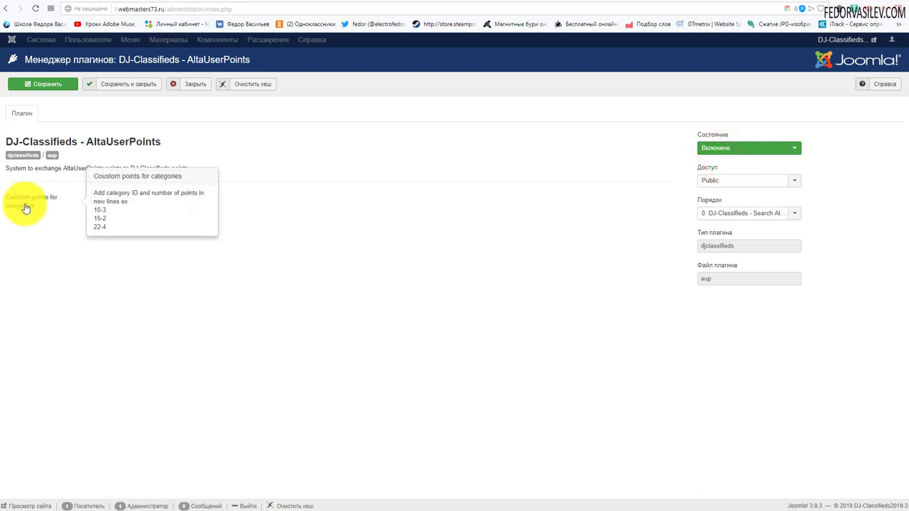
pyautogui.click(123, 201)
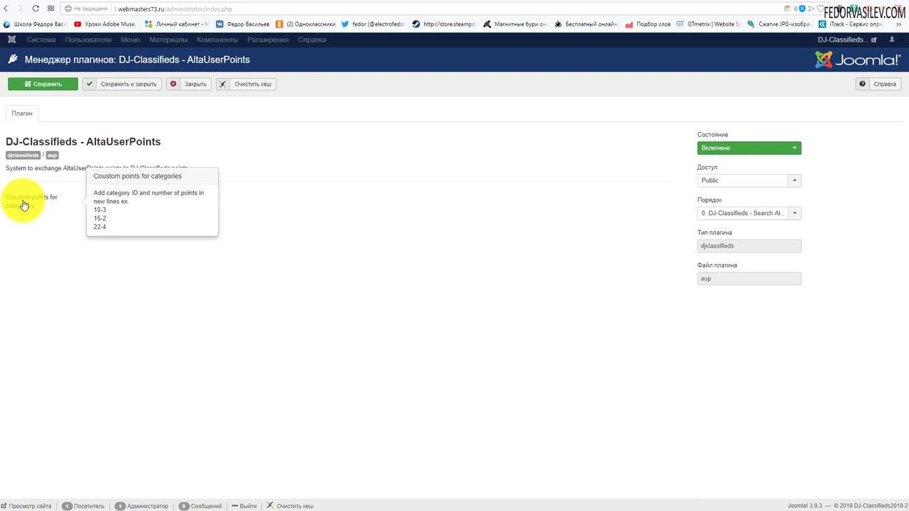
pyautogui.click(131, 83)
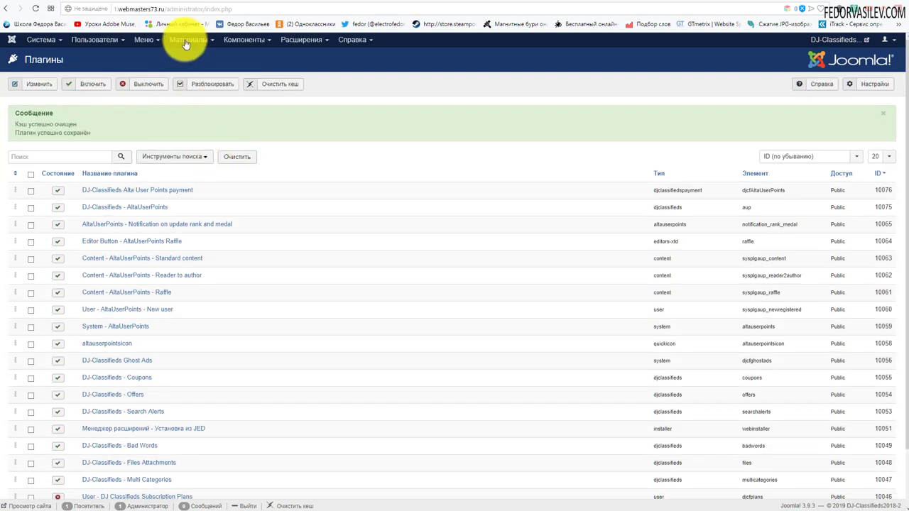
# Open the DJ-Classifieds category list and look through the category IDs
pyautogui.click(185, 41)
pyautogui.click(242, 40)
pyautogui.click(257, 68)
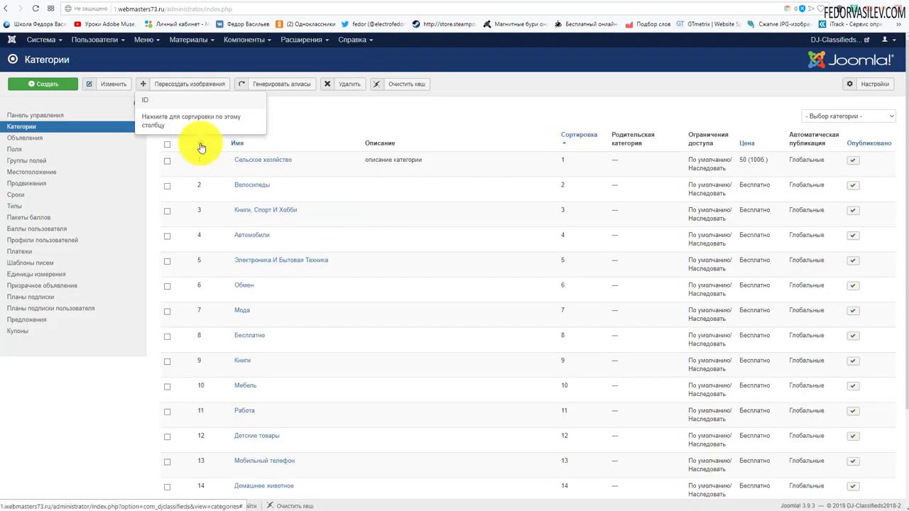
pyautogui.scroll(-2, 192, 326)
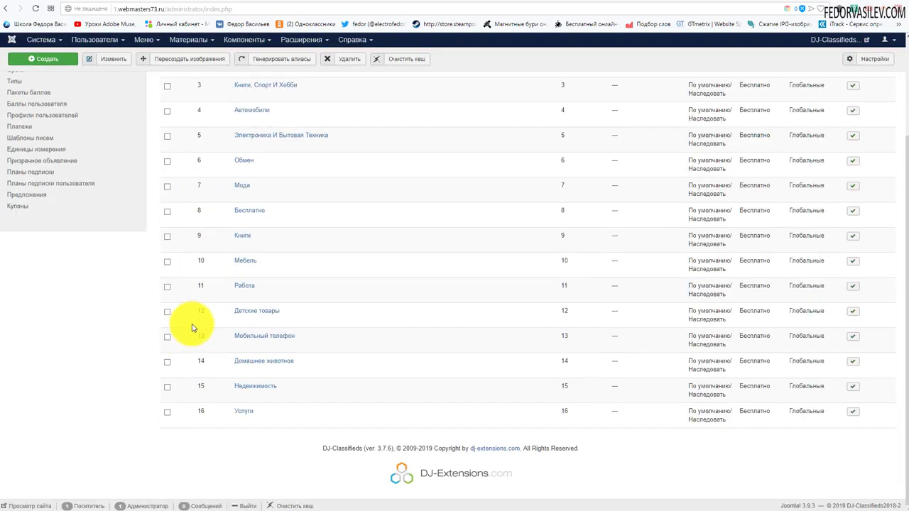
pyautogui.scroll(2, 262, 419)
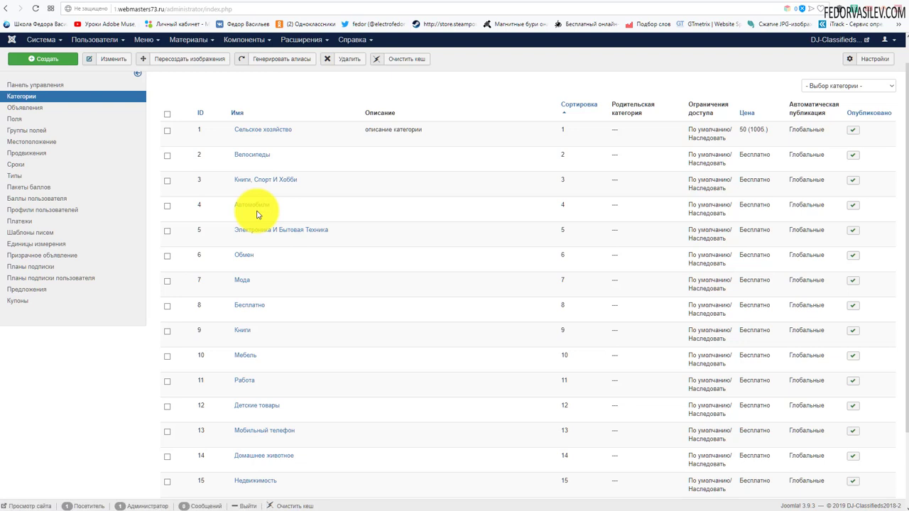
pyautogui.scroll(1, 257, 215)
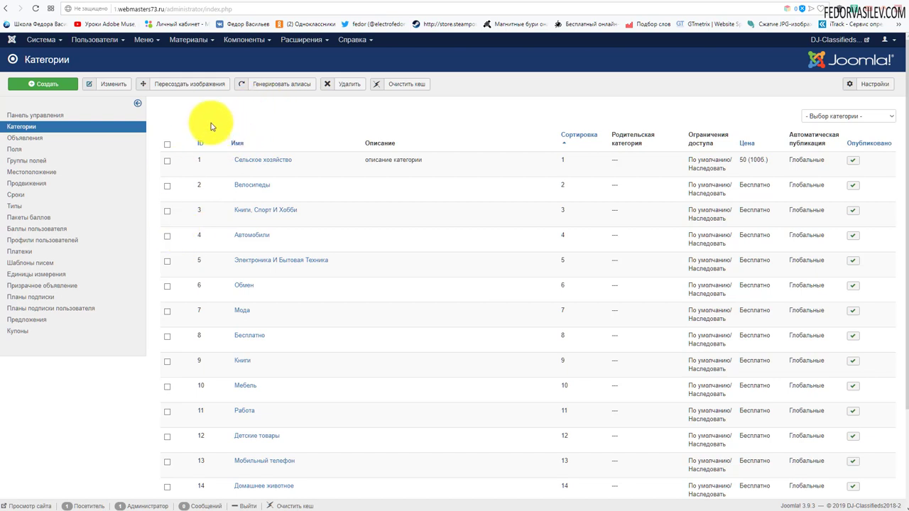
# Reopen the DJ-Classifieds - AltaUserPoints plugin, review the custom points for categories field, and save and close without an entry
pyautogui.click(239, 41)
pyautogui.moveTo(290, 50)
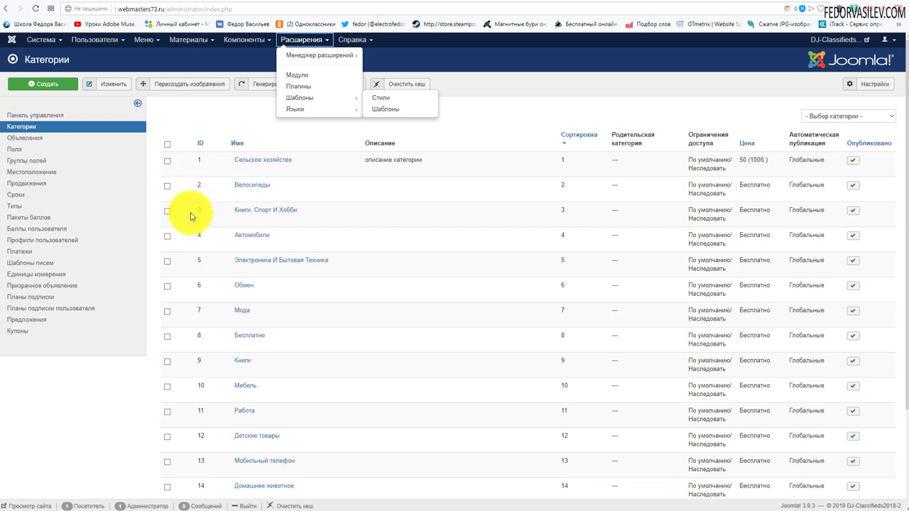
pyautogui.click(312, 86)
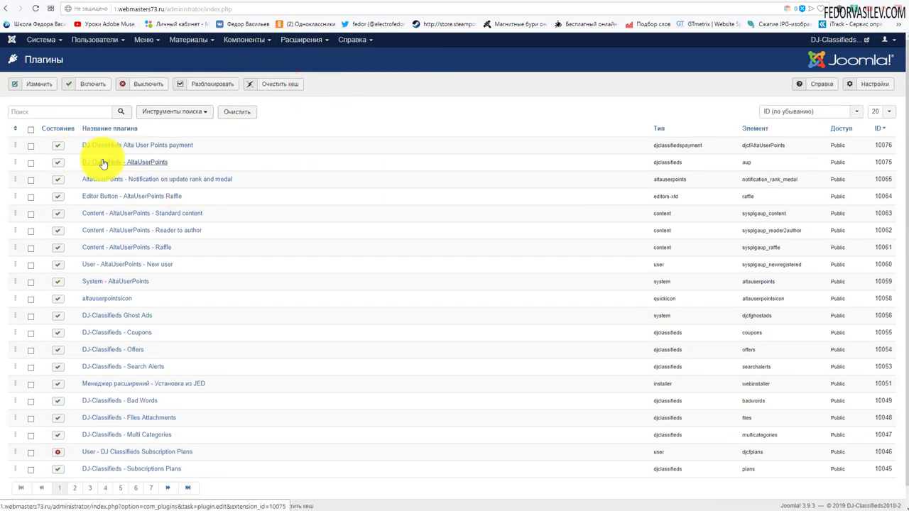
pyautogui.click(102, 162)
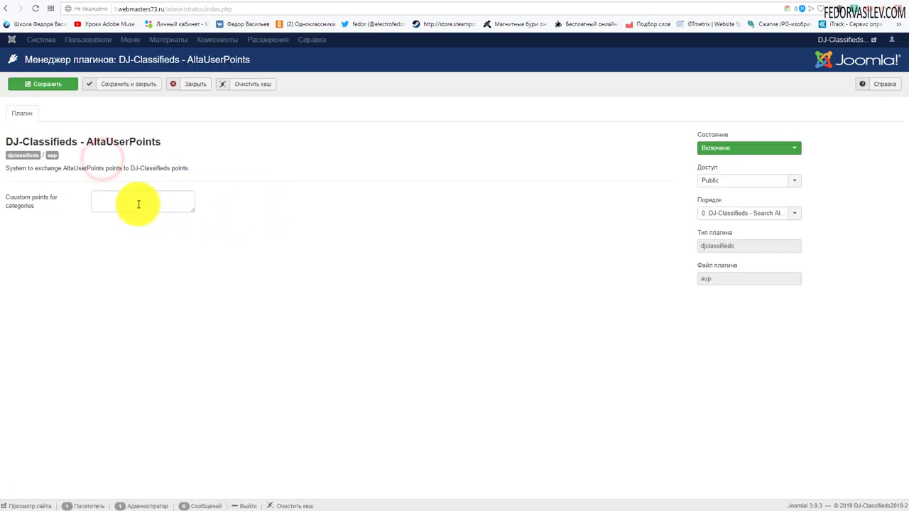
pyautogui.click(136, 204)
pyautogui.moveTo(33, 204)
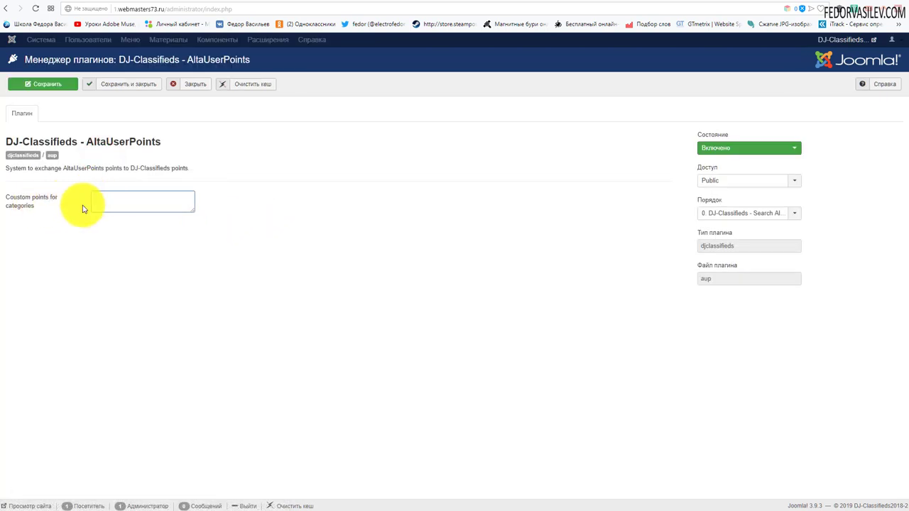
pyautogui.moveTo(58, 212)
pyautogui.click(118, 84)
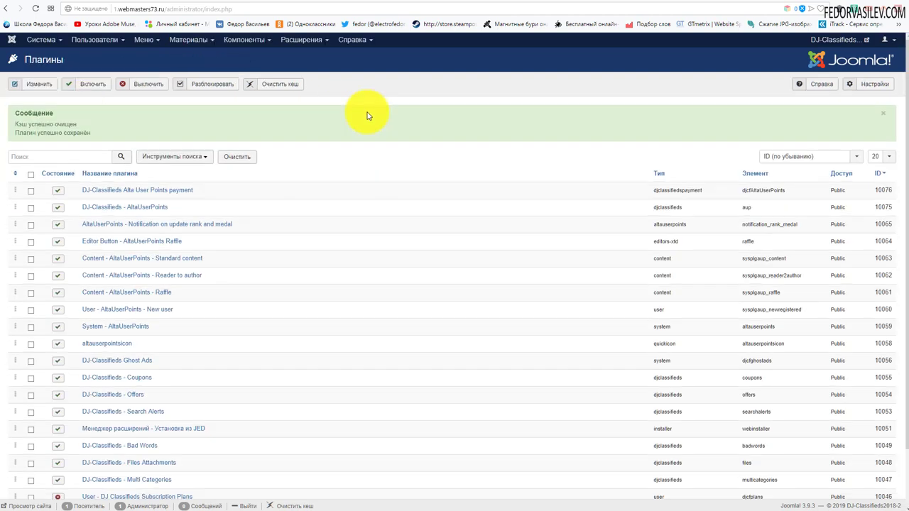
# Open the AltaUserPoints control panel, read the setup notice, and synchronize the site's users
pyautogui.click(245, 43)
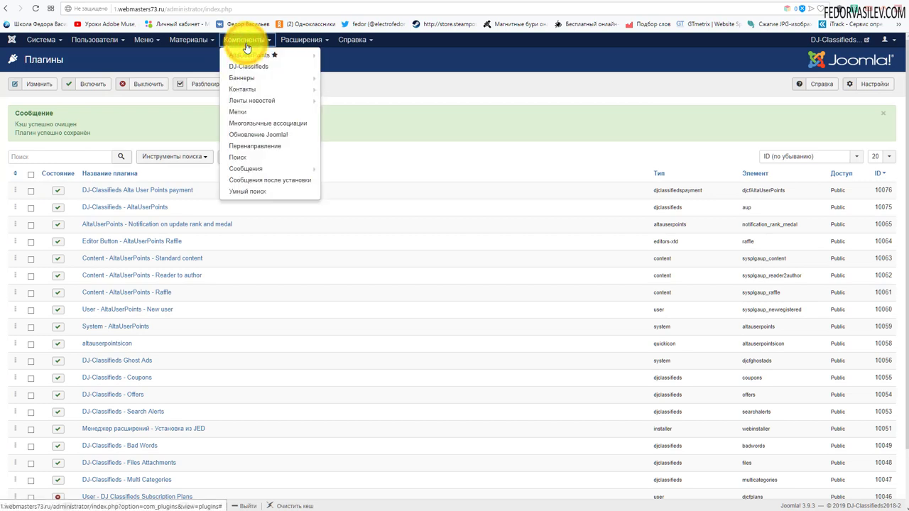
pyautogui.moveTo(255, 57)
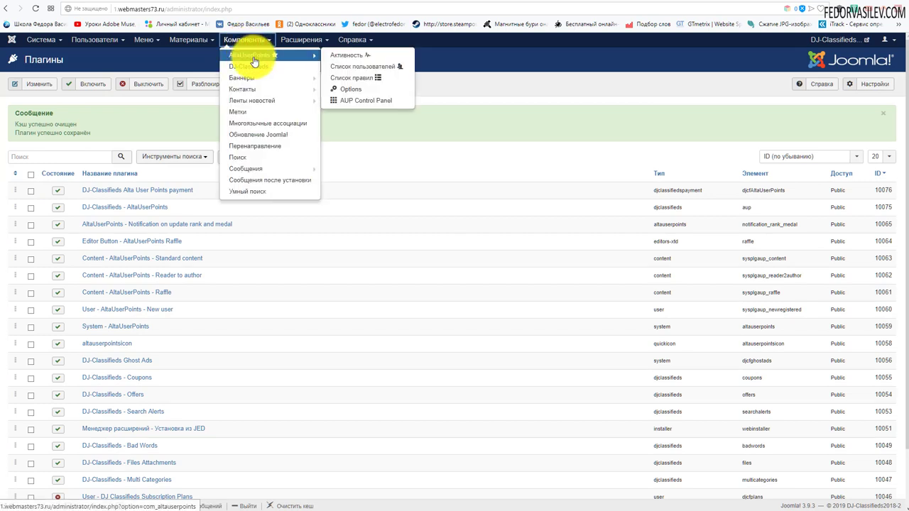
pyautogui.click(252, 56)
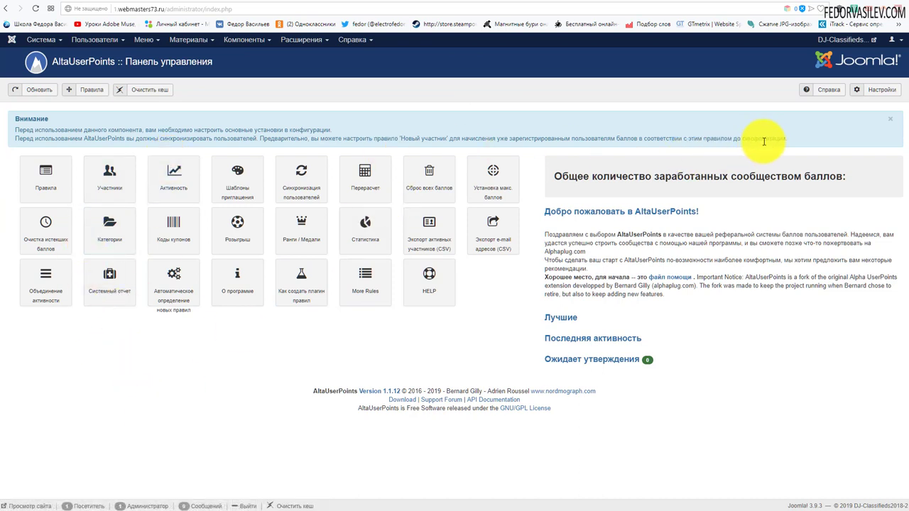
pyautogui.moveTo(771, 139); pyautogui.dragTo(100, 128)
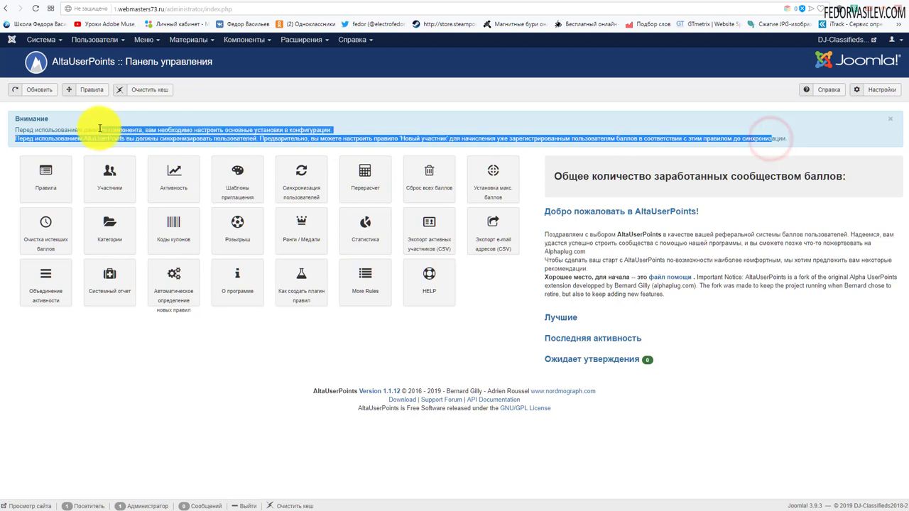
pyautogui.click(268, 90)
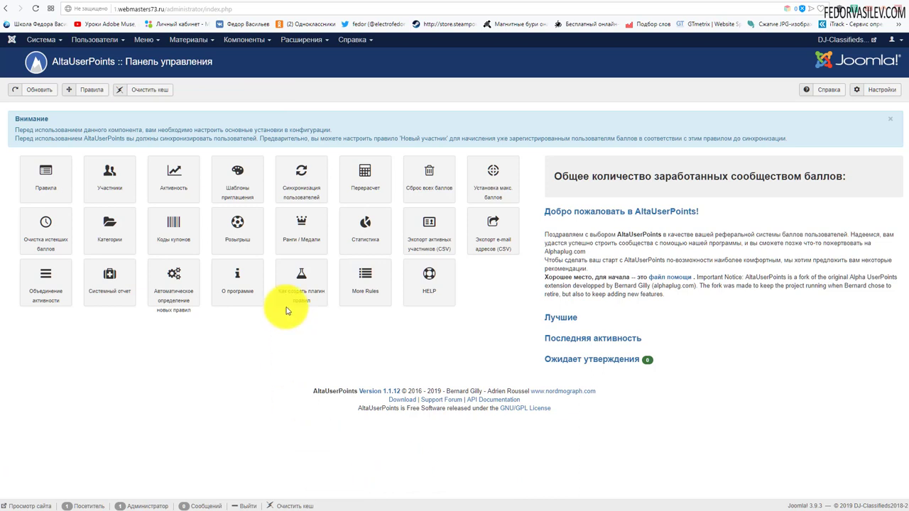
pyautogui.click(296, 186)
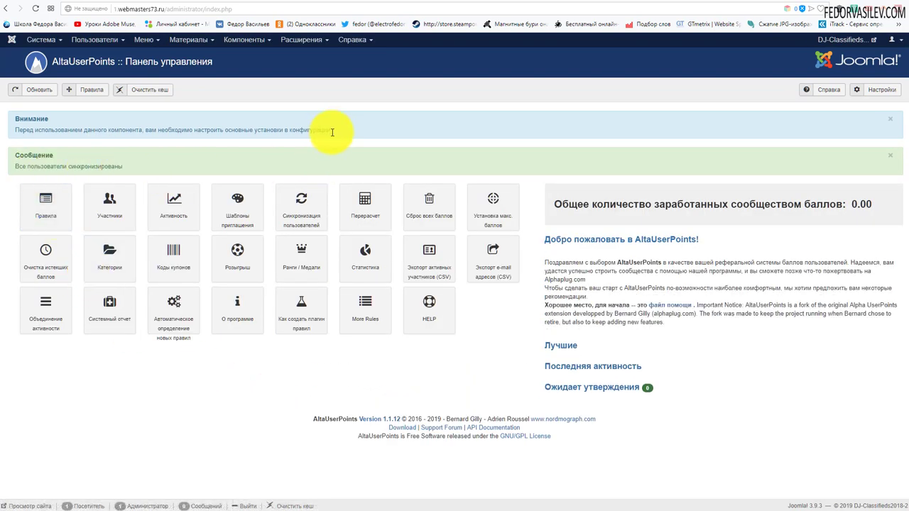
# Open the AltaUserPoints configuration, review its control panel, profile, integration and permission settings, and save and close without changes
pyautogui.moveTo(335, 129); pyautogui.dragTo(172, 128)
pyautogui.click(475, 125)
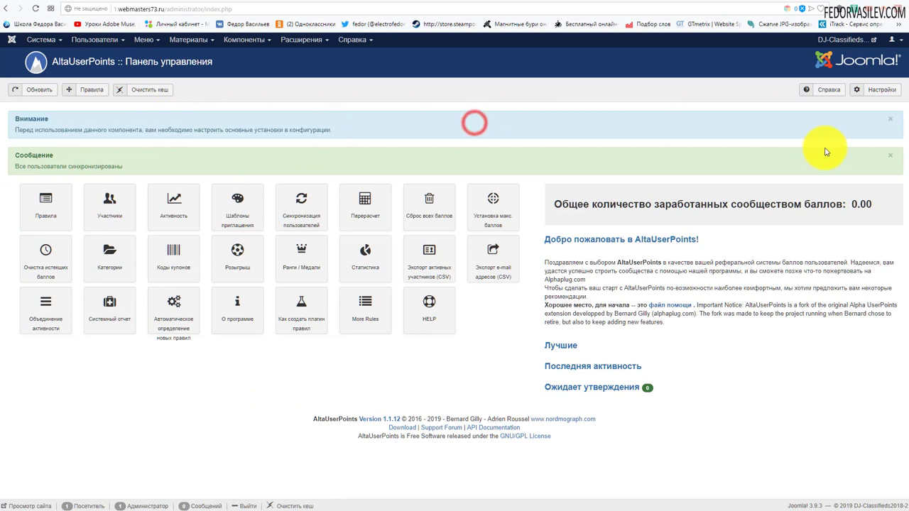
pyautogui.click(877, 90)
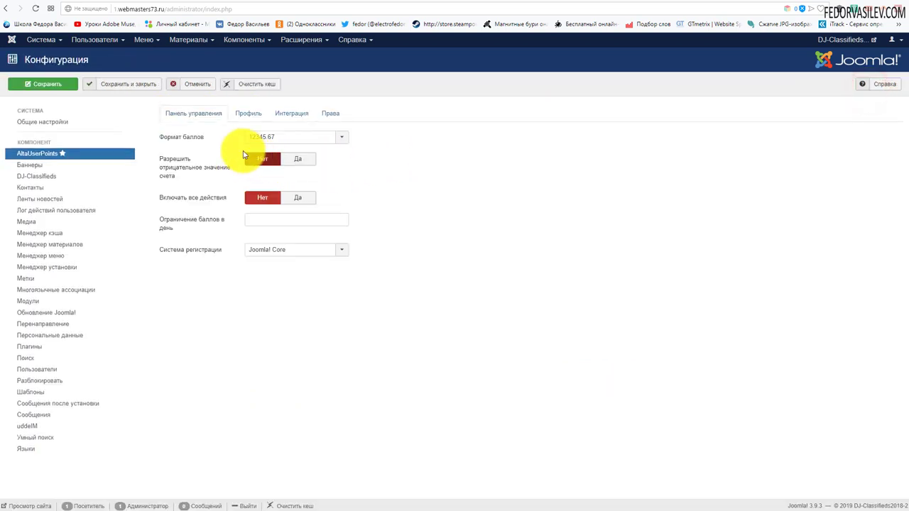
pyautogui.click(250, 114)
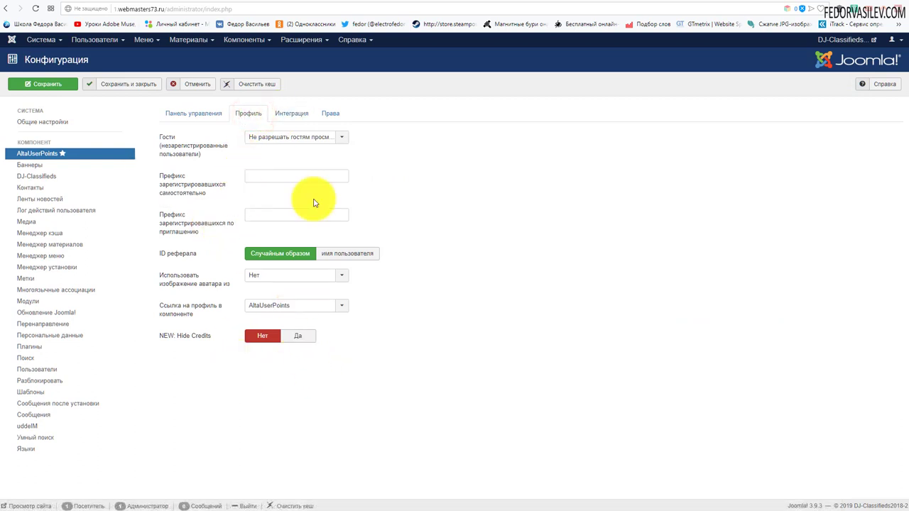
pyautogui.click(293, 115)
pyautogui.click(331, 114)
pyautogui.click(264, 112)
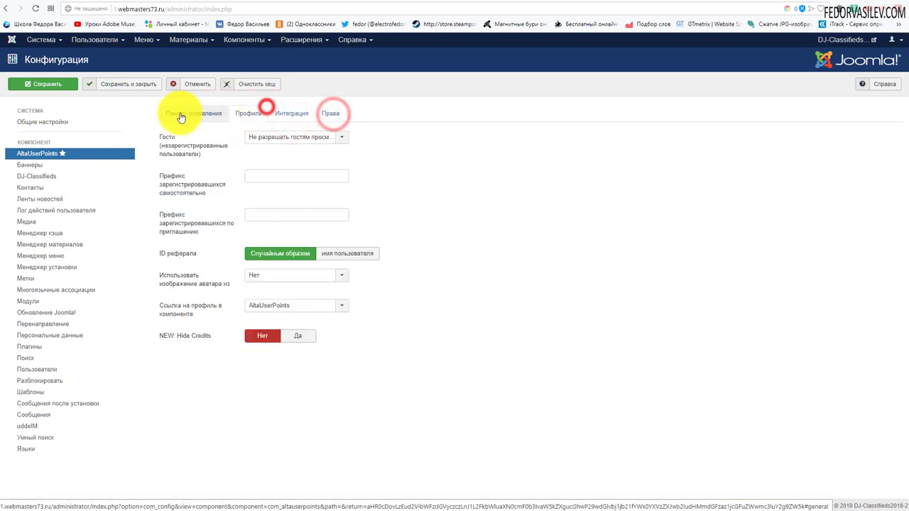
pyautogui.click(178, 113)
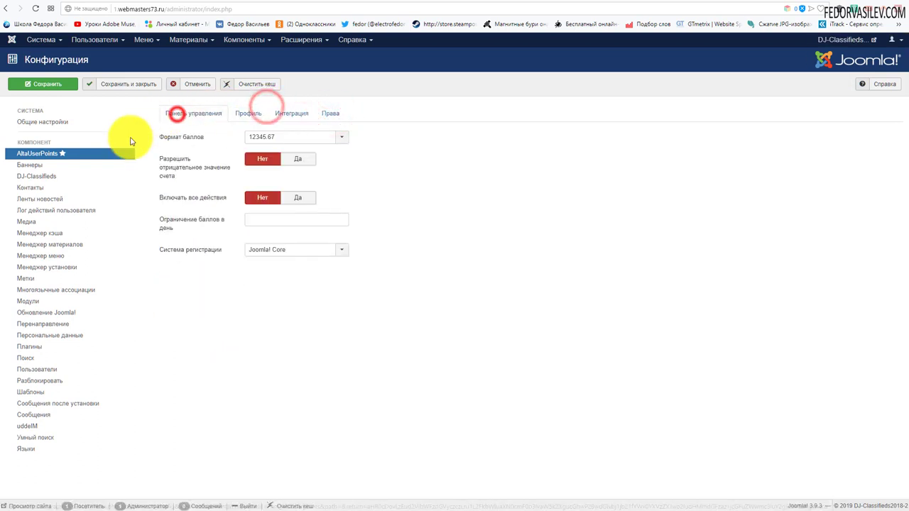
pyautogui.click(124, 83)
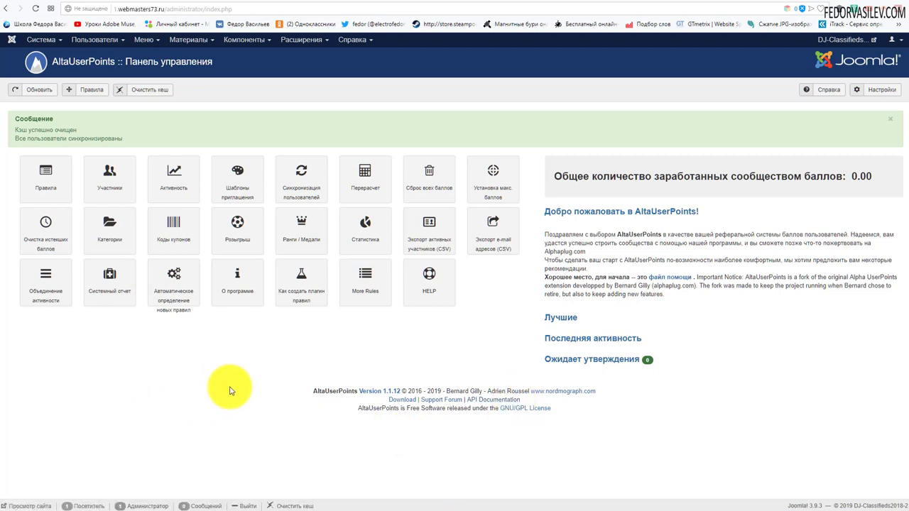
# Run AltaUserPoints' automatic detection of new rules to install the plugin rules, and check the result message
pyautogui.click(174, 280)
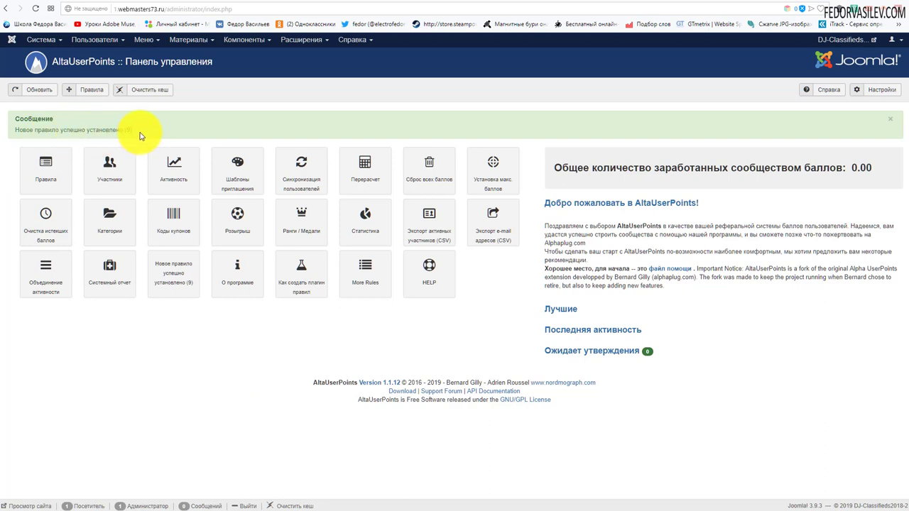
pyautogui.moveTo(121, 132); pyautogui.dragTo(83, 130)
pyautogui.click(201, 126)
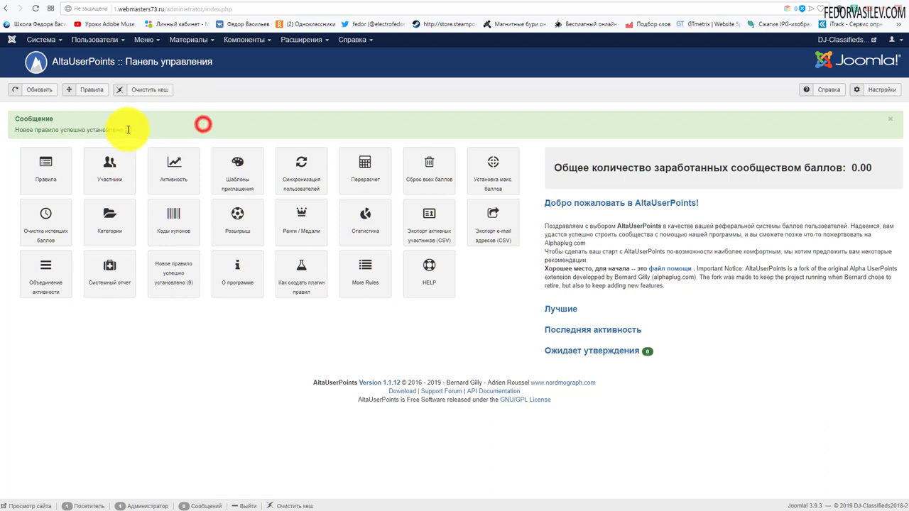
pyautogui.moveTo(142, 130); pyautogui.dragTo(96, 130)
pyautogui.click(313, 98)
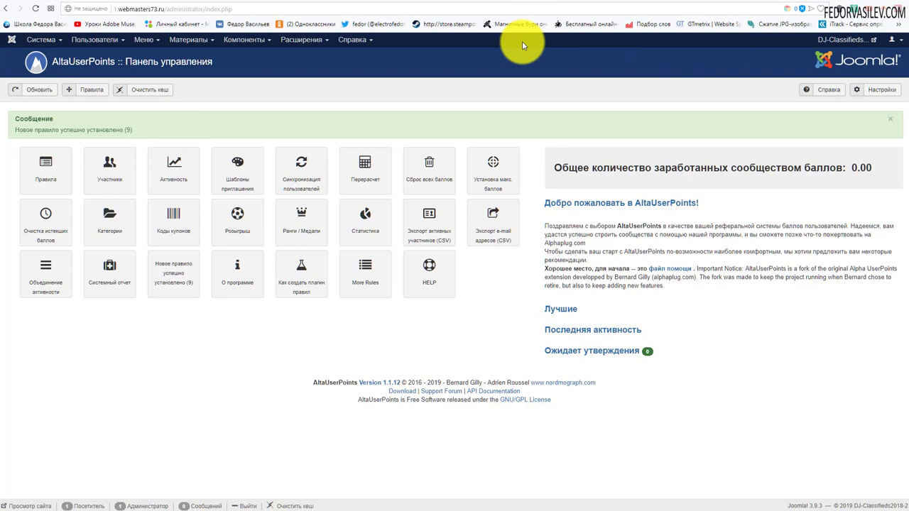
# Create a new item in the Main Menu and title it "правила альфа"
pyautogui.click(545, 0)
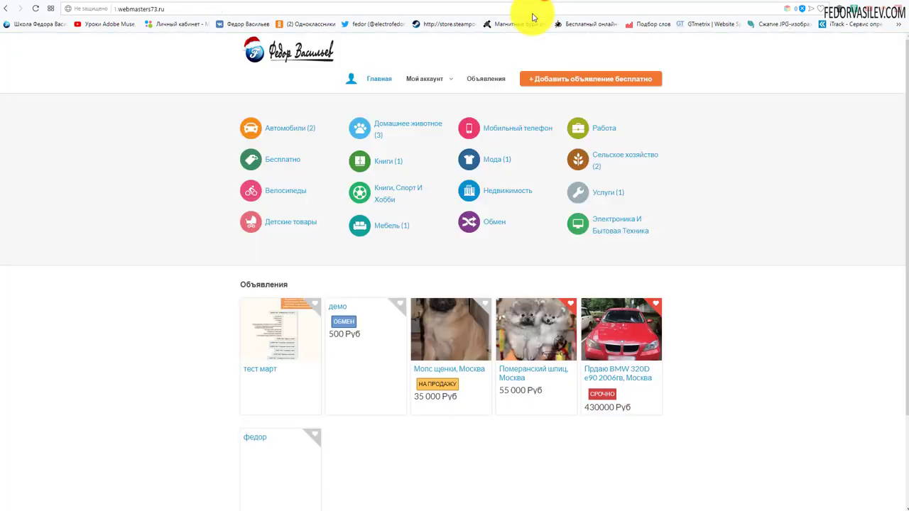
pyautogui.click(531, 2)
pyautogui.click(140, 41)
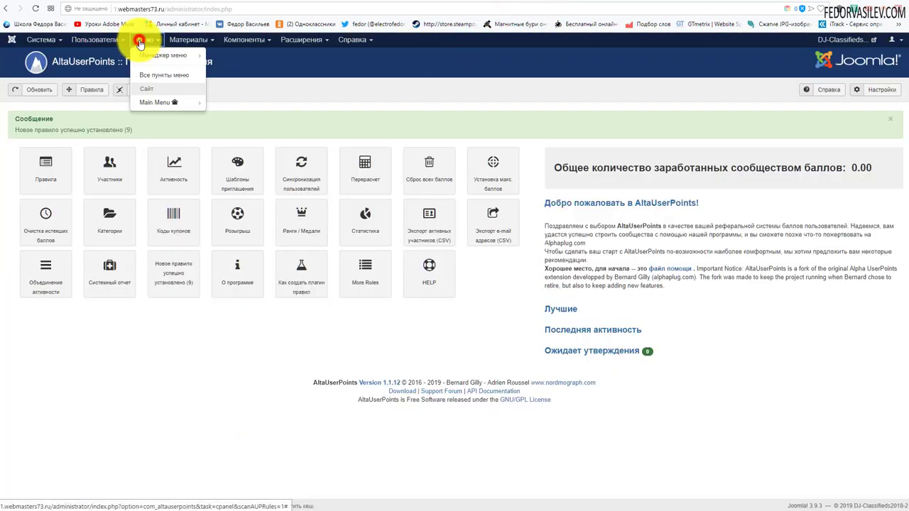
pyautogui.click(155, 102)
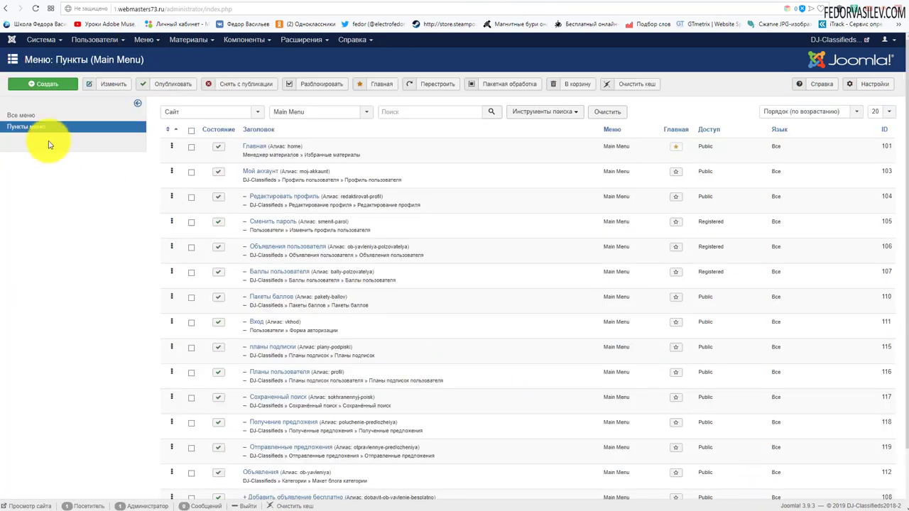
pyautogui.click(53, 88)
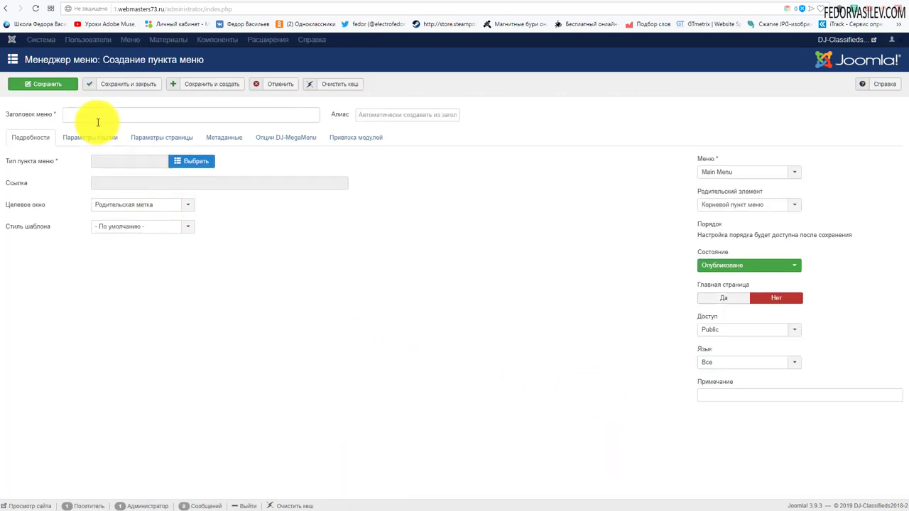
pyautogui.click(99, 115)
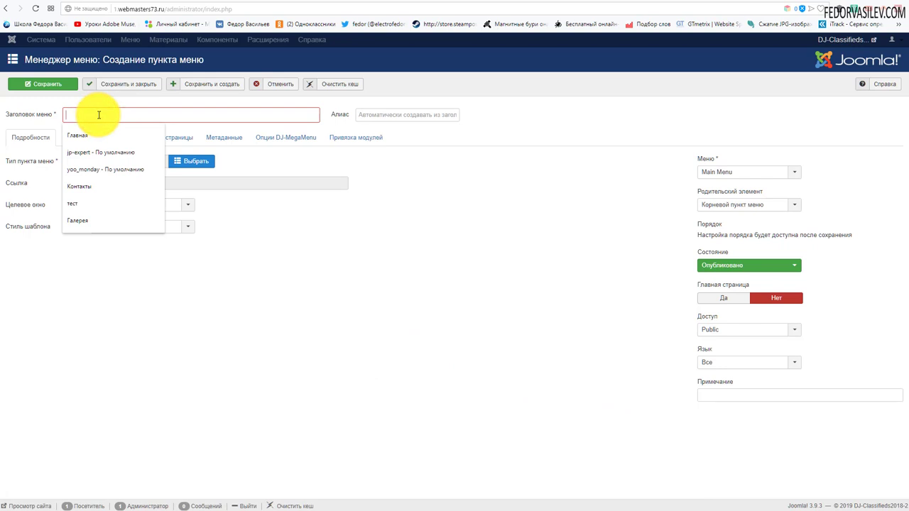
pyautogui.write('правила альфа')
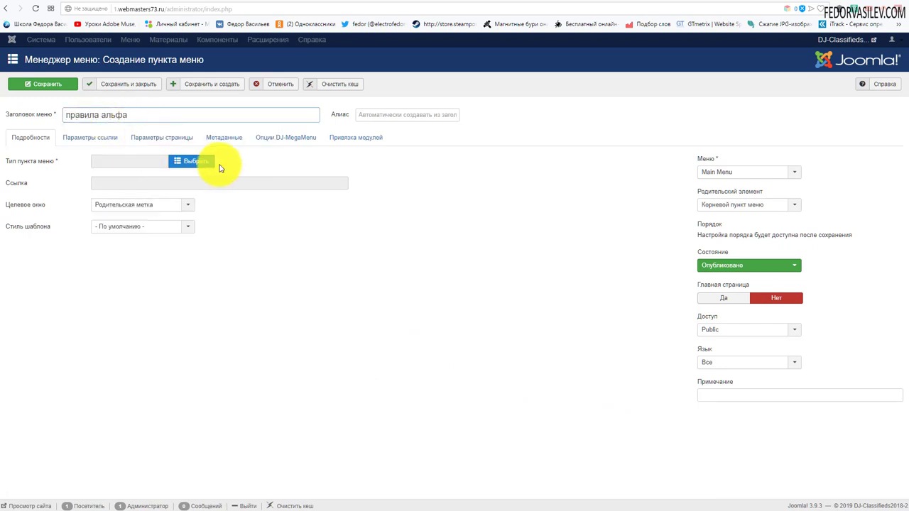
# Set the new item's menu type to the AltaUserPoints layout "Настройка раскладки правил (для фронт-энда)"
pyautogui.click(519, 216)
pyautogui.click(180, 167)
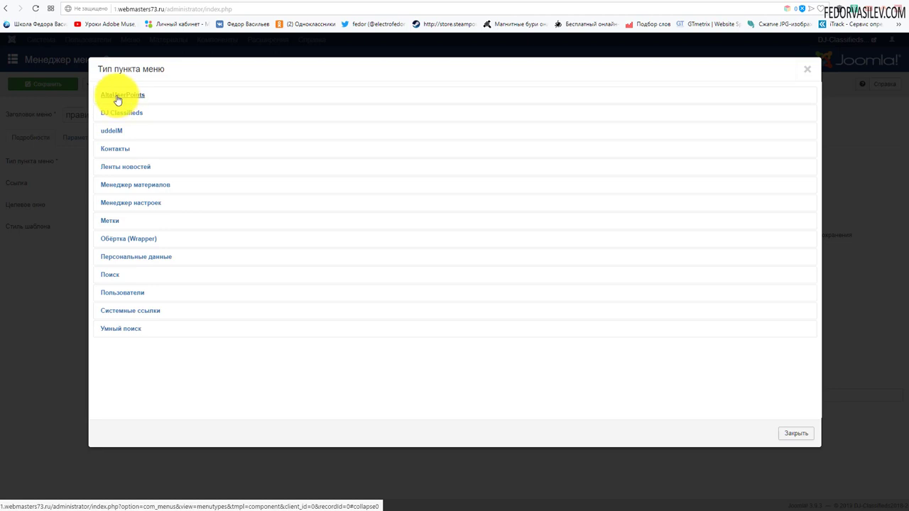
pyautogui.click(118, 100)
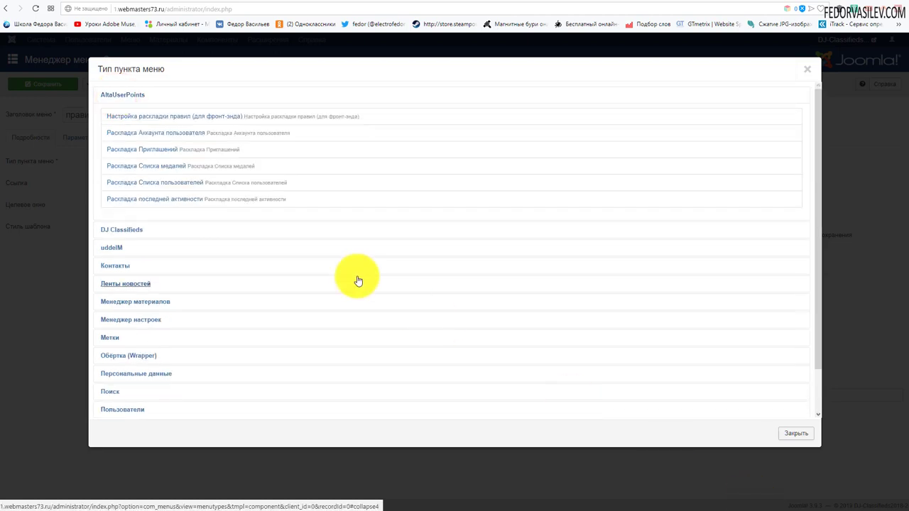
pyautogui.click(172, 118)
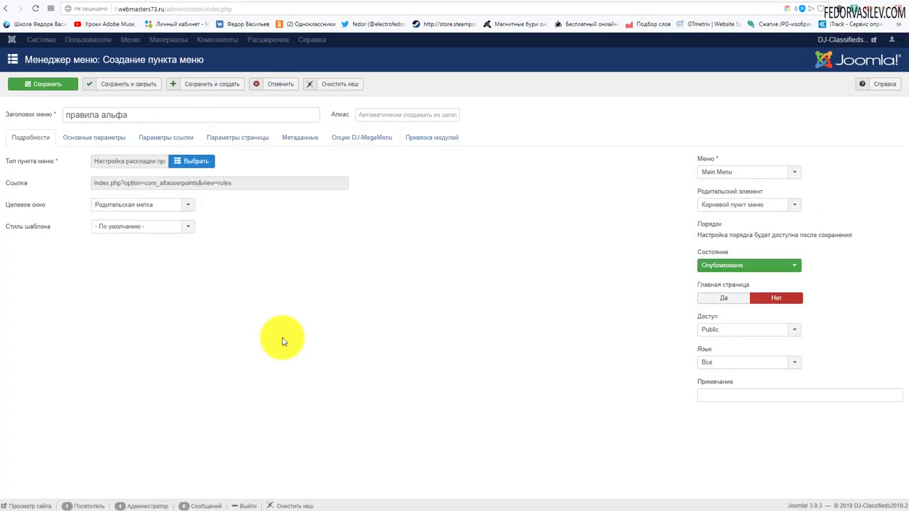
# Make "Мой аккаунт" the parent of the new menu item and save it
pyautogui.click(730, 207)
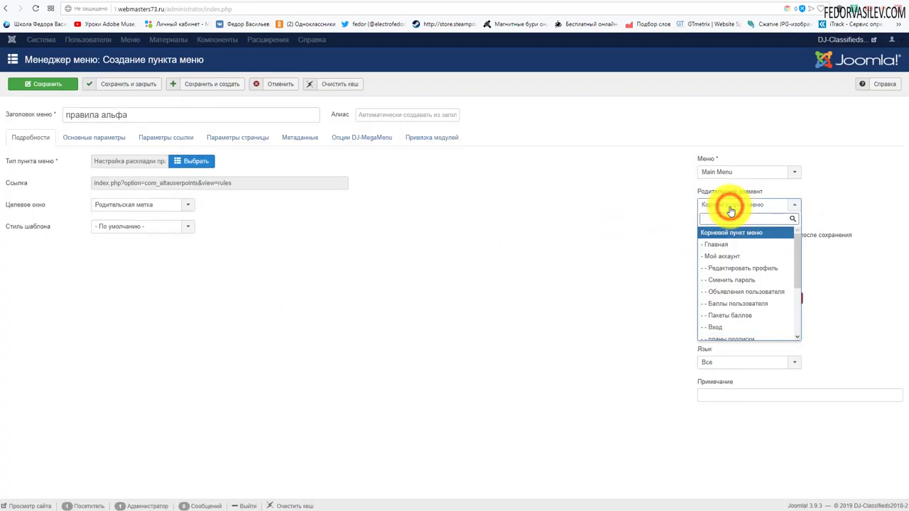
pyautogui.click(736, 256)
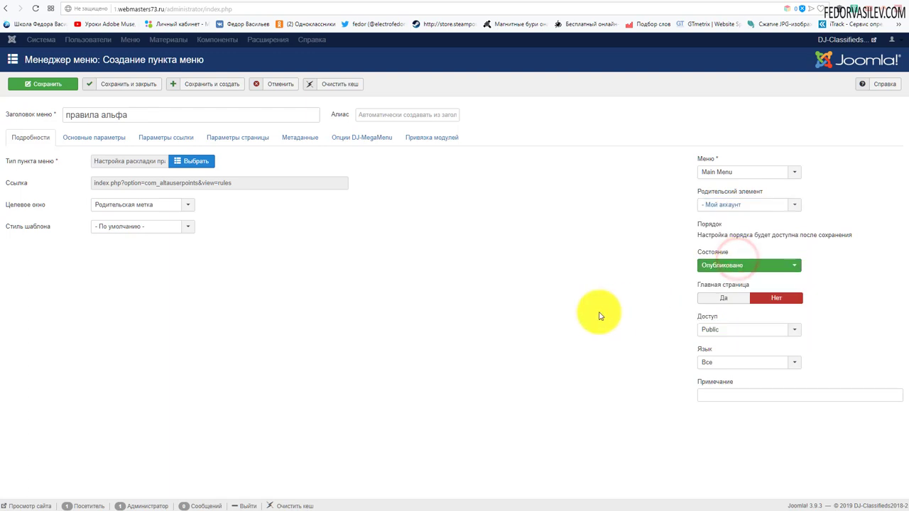
pyautogui.click(47, 85)
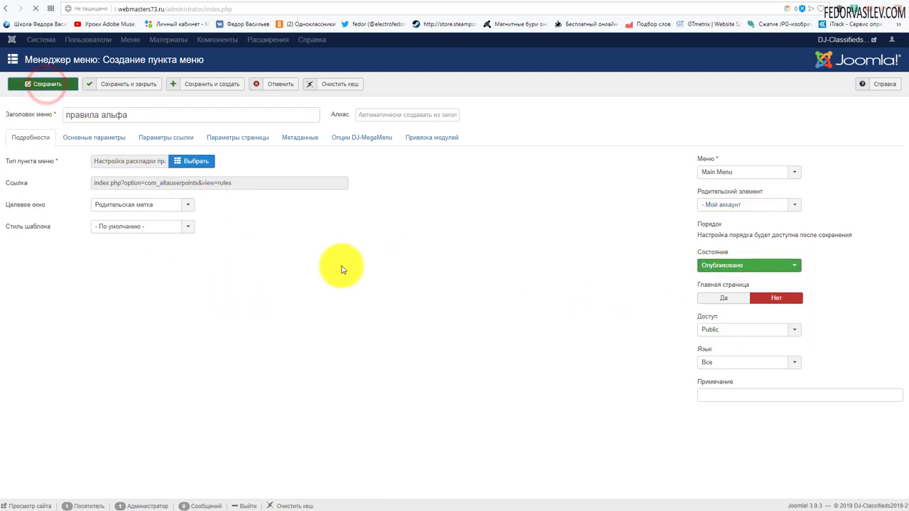
# Reload the public site, open "правила альфа" from "Мой аккаунт", and examine the listed point rules
pyautogui.click(548, 4)
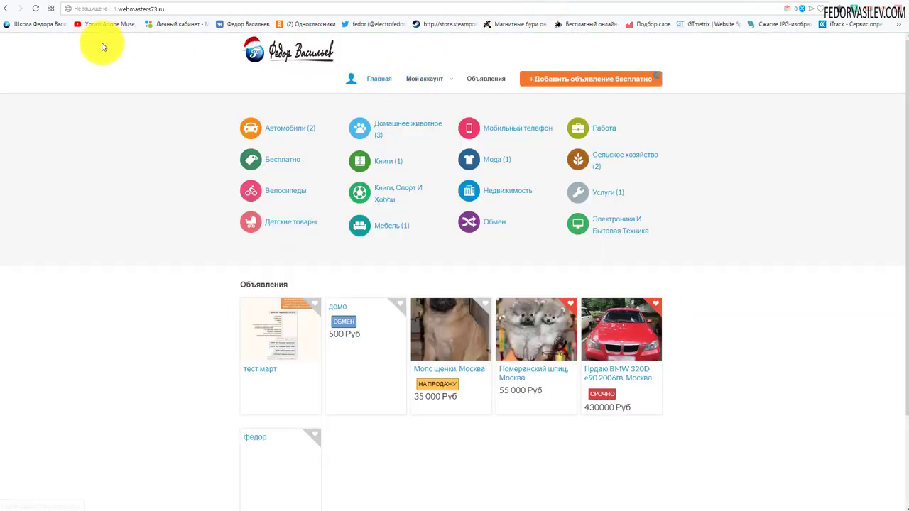
pyautogui.click(36, 9)
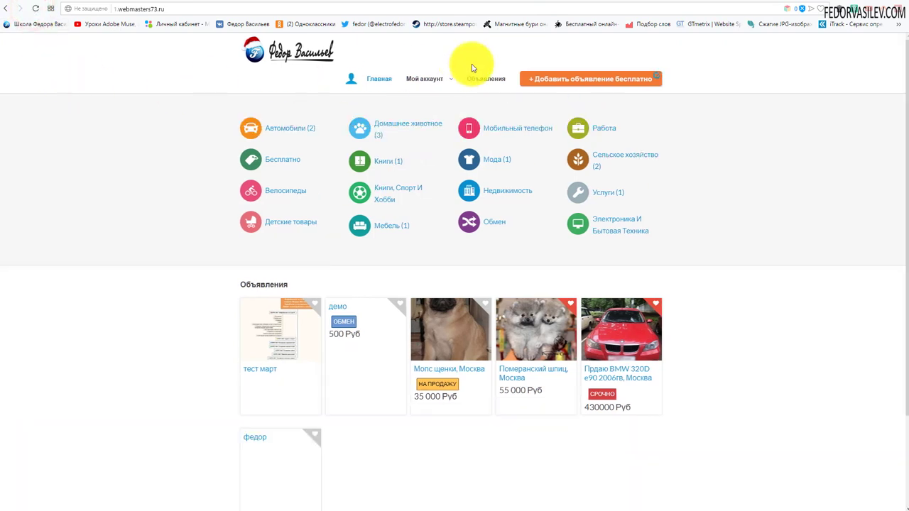
pyautogui.moveTo(429, 83)
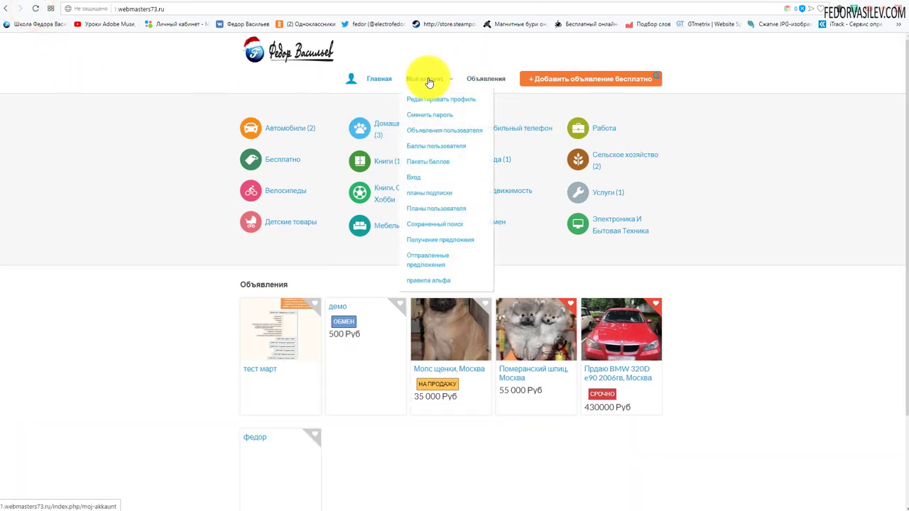
pyautogui.click(414, 177)
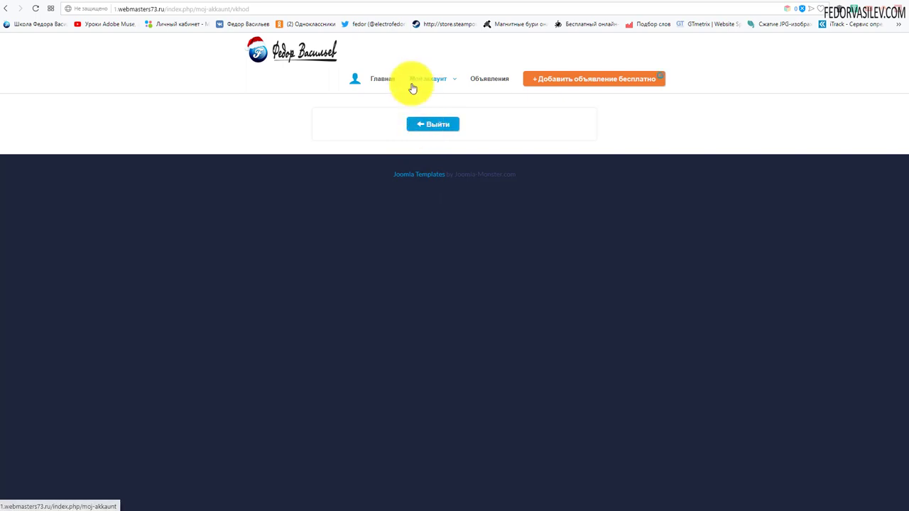
pyautogui.moveTo(416, 85)
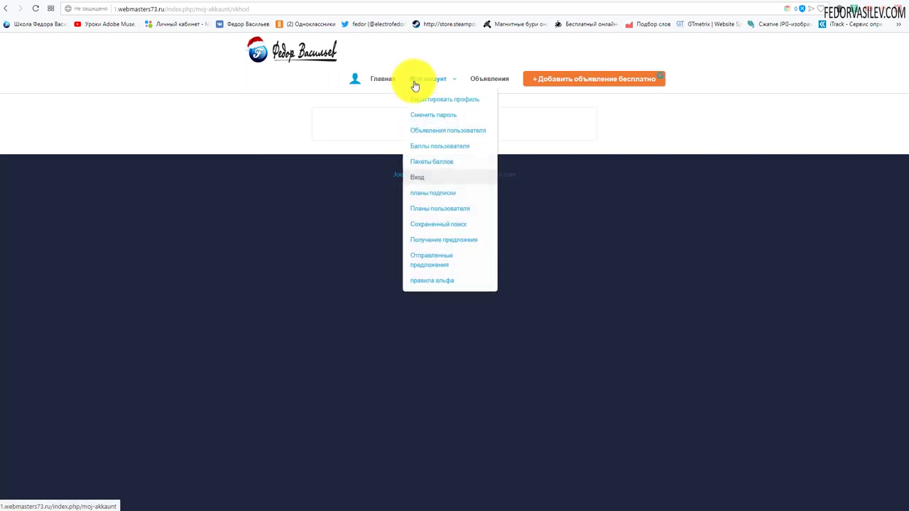
pyautogui.click(435, 281)
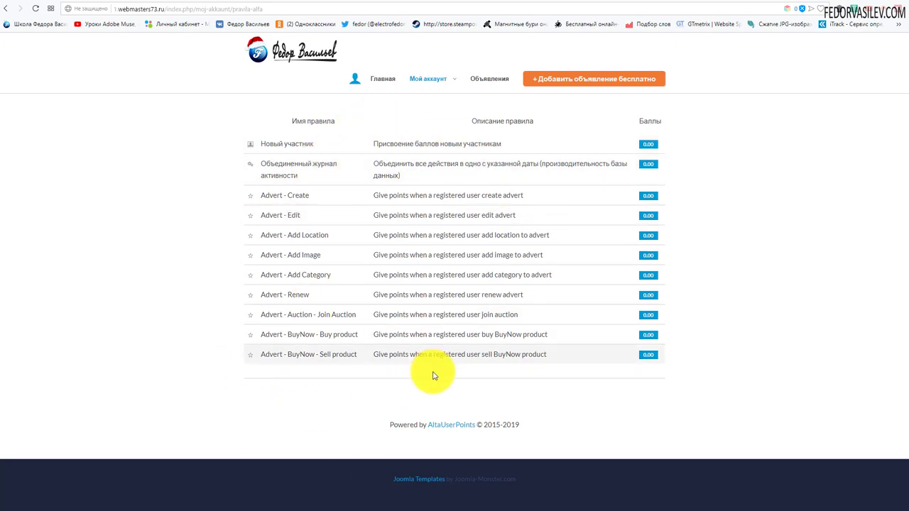
pyautogui.moveTo(437, 357); pyautogui.dragTo(253, 182)
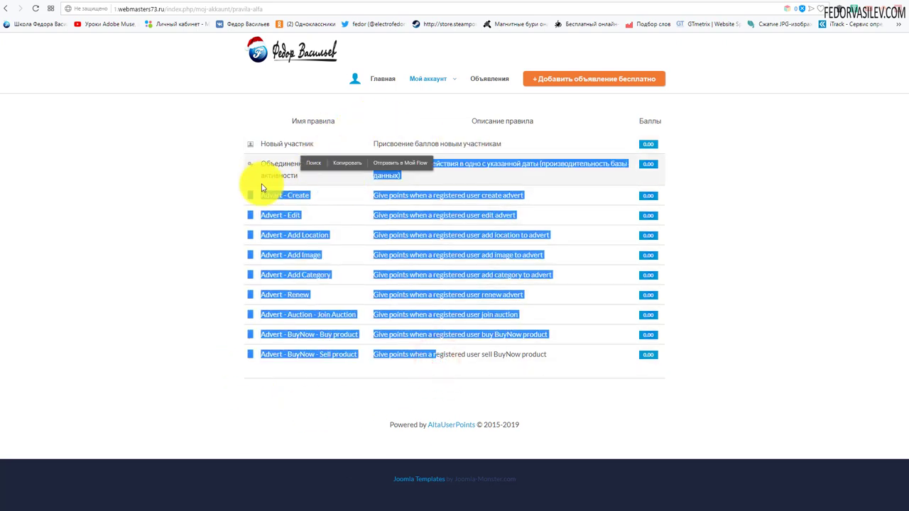
pyautogui.click(189, 204)
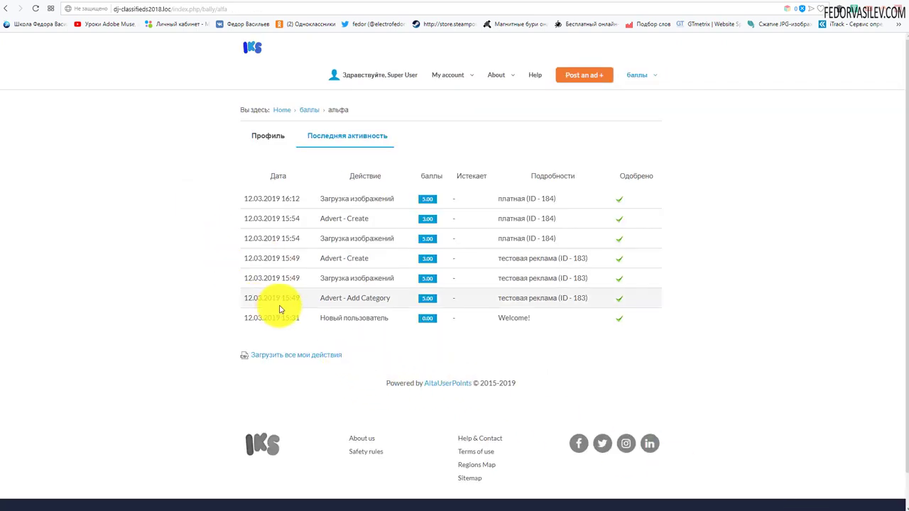
# Change the menu type of "правила альфа" to the AltaUserPoints layout "Раскладка Аккаунта пользователя" and save the item
pyautogui.click(543, 3)
pyautogui.click(522, 2)
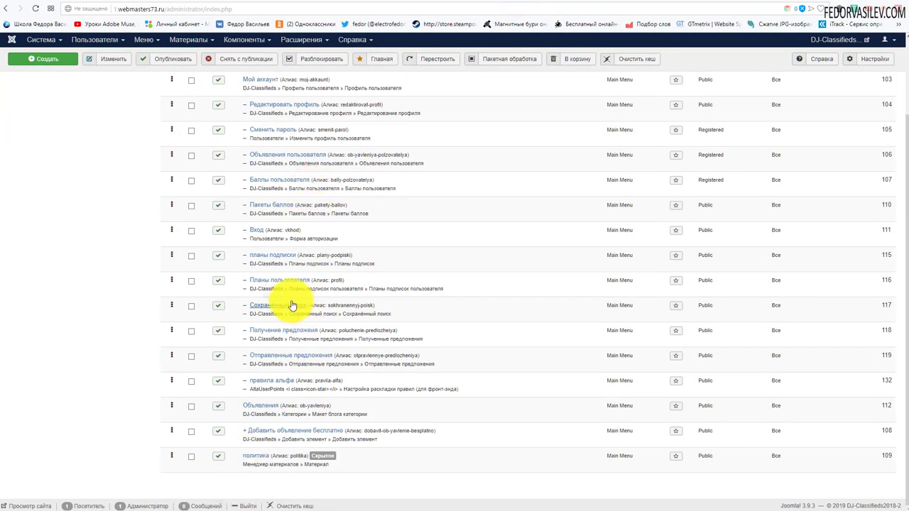
pyautogui.scroll(3, 329, 237)
pyautogui.scroll(-3, 301, 201)
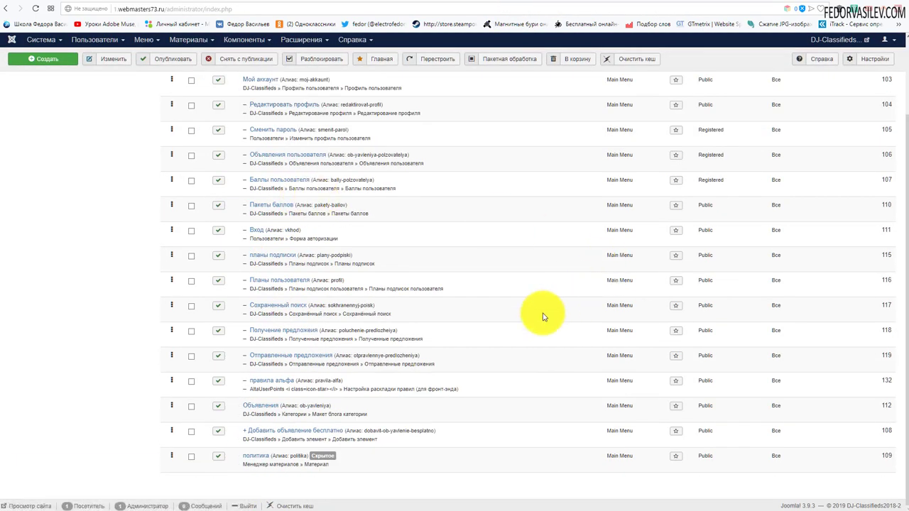
pyautogui.click(263, 382)
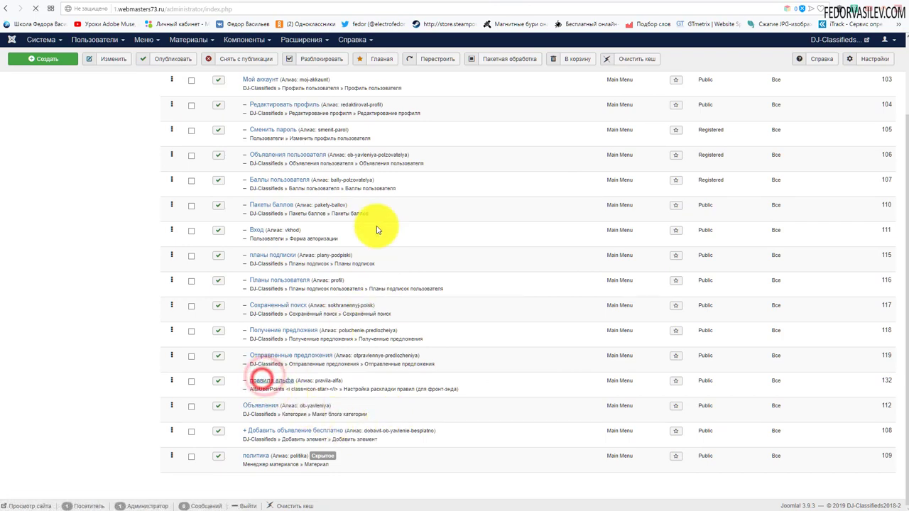
pyautogui.click(190, 168)
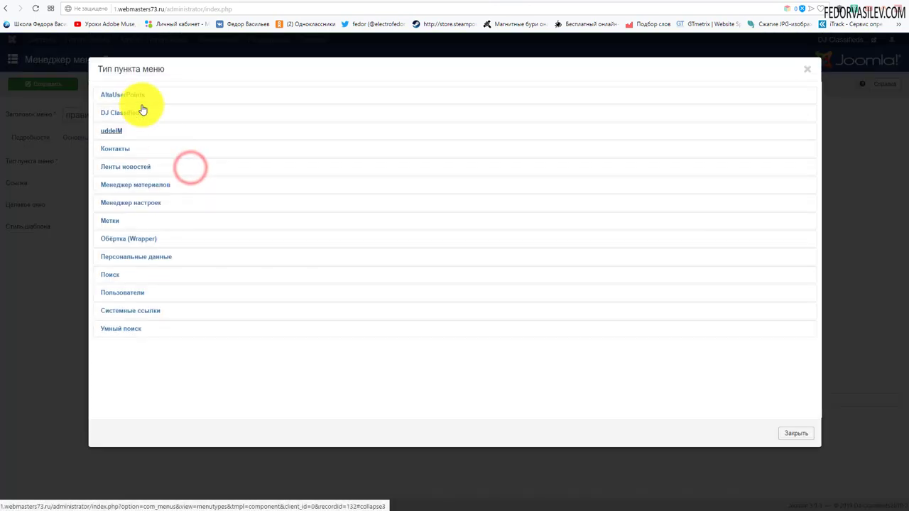
pyautogui.click(132, 98)
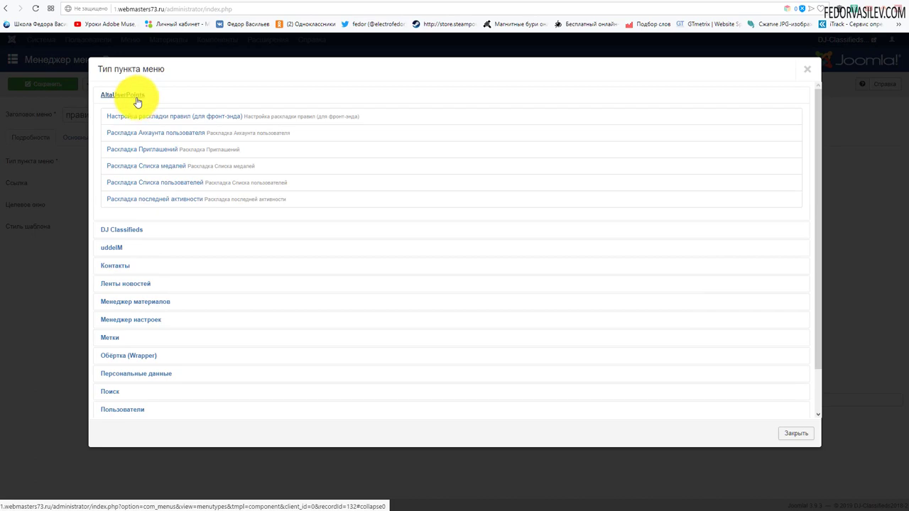
pyautogui.click(190, 134)
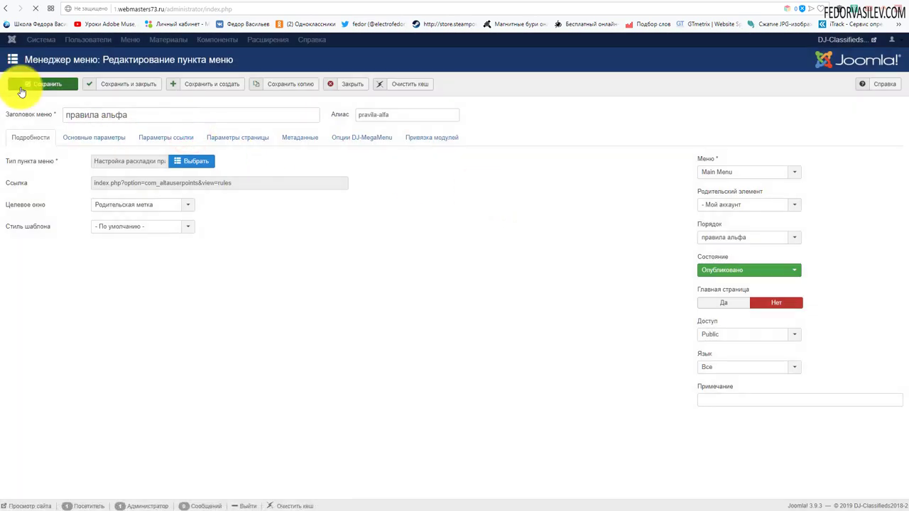
pyautogui.click(27, 85)
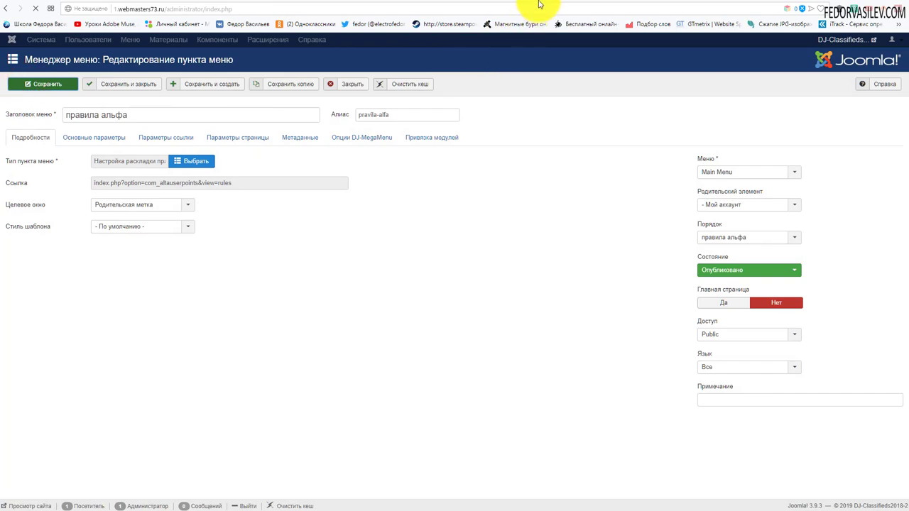
# Open "правила альфа" from "Мой аккаунт" on the public site and examine the rating shown in the user's profile
pyautogui.click(543, 2)
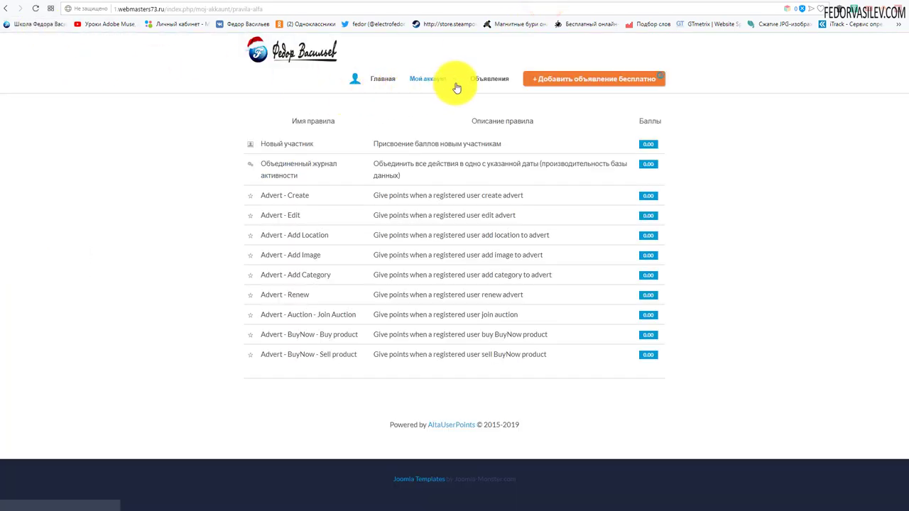
pyautogui.moveTo(418, 80)
pyautogui.click(441, 280)
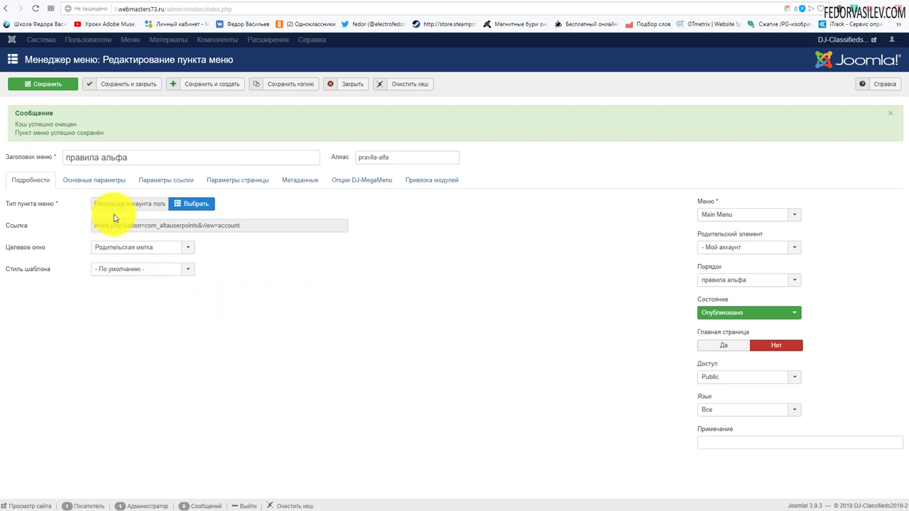
pyautogui.click(544, 3)
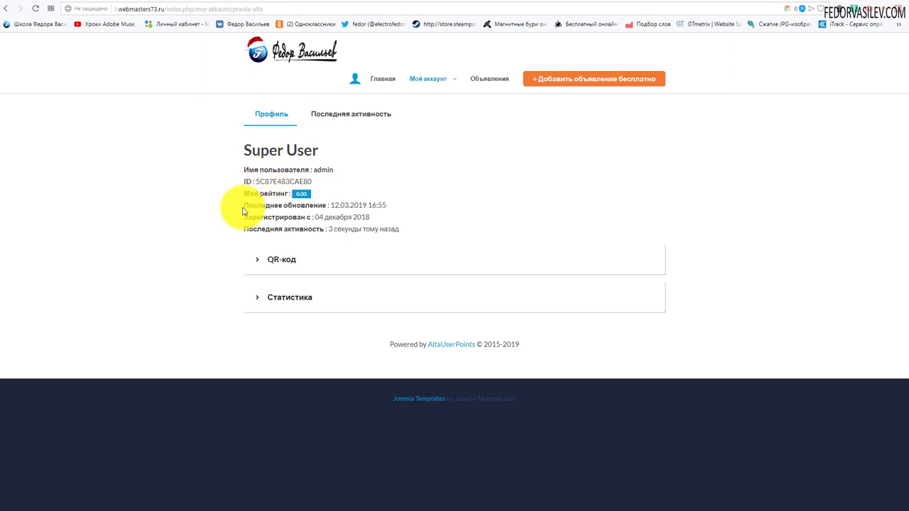
pyautogui.moveTo(238, 205); pyautogui.dragTo(274, 194)
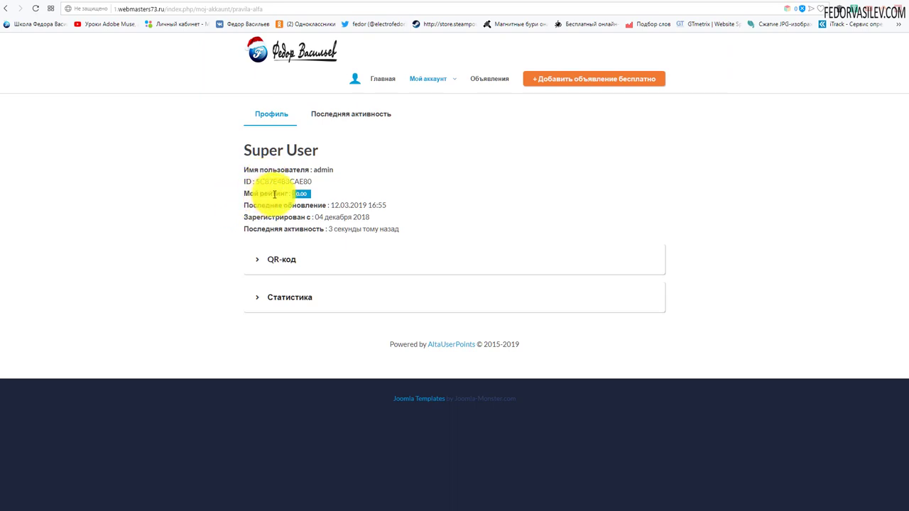
pyautogui.click(455, 165)
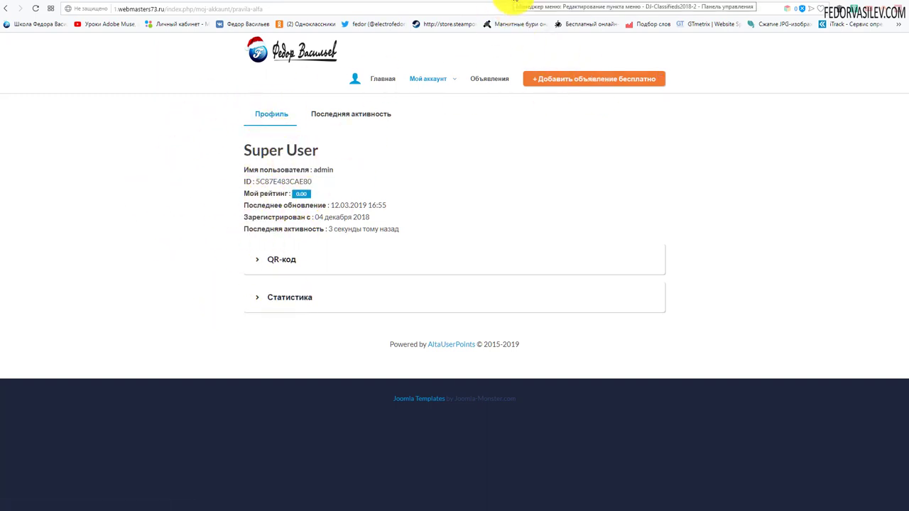
# Return to the site administration and open the AltaUserPoints component's list of rules
pyautogui.click(512, 2)
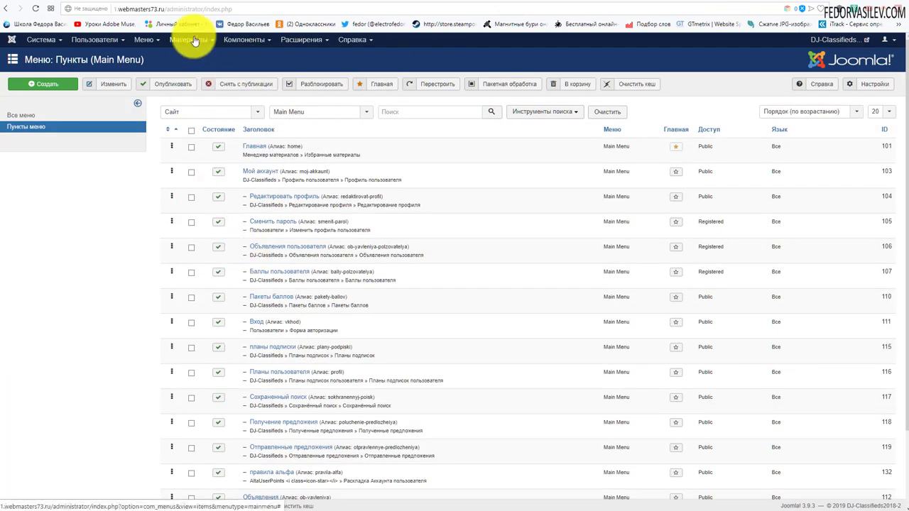
pyautogui.click(194, 39)
pyautogui.moveTo(239, 38)
pyautogui.click(257, 53)
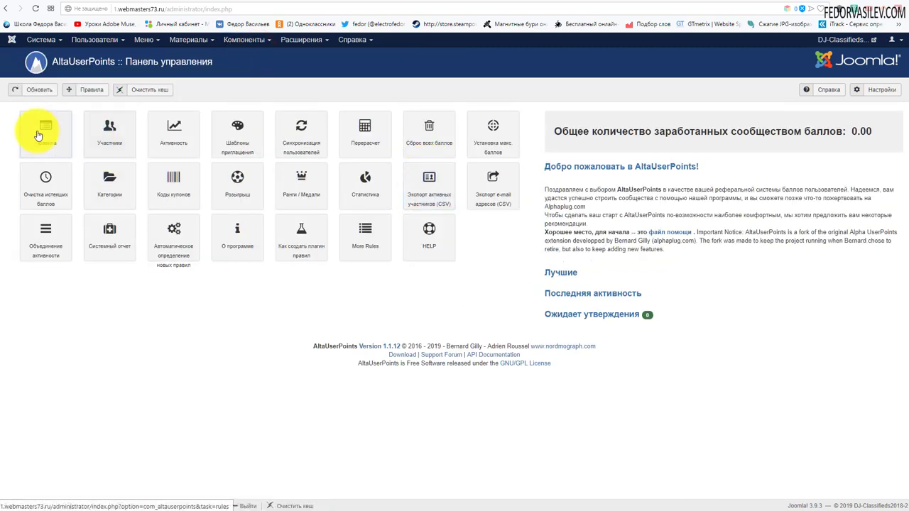
pyautogui.click(39, 133)
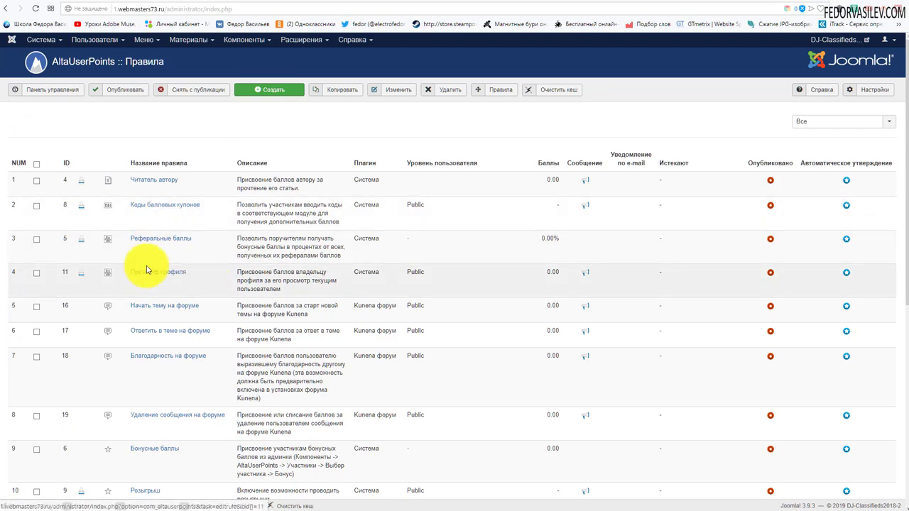
# Examine the first page of rules, comparing their descriptions, publication status and the plugin each one belongs to
pyautogui.scroll(-3, 139, 213)
pyautogui.scroll(-2, 135, 178)
pyautogui.scroll(5, 130, 179)
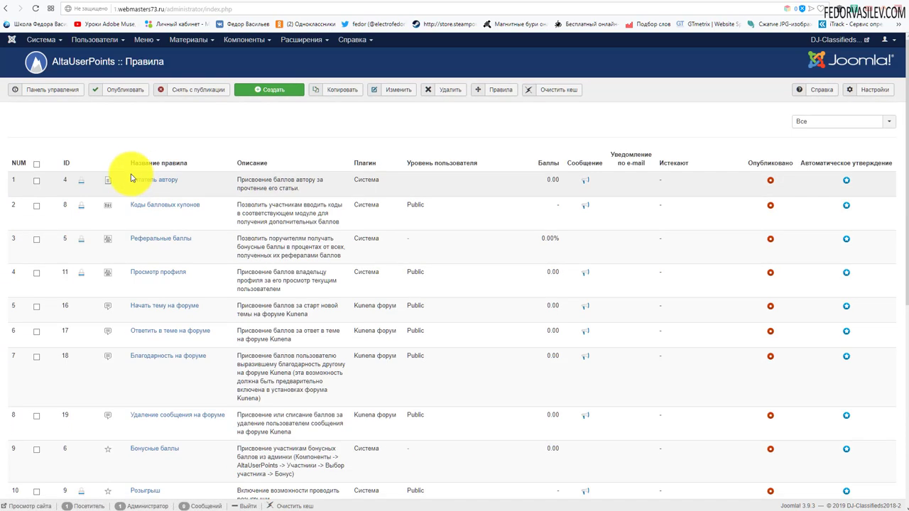
pyautogui.click(767, 181)
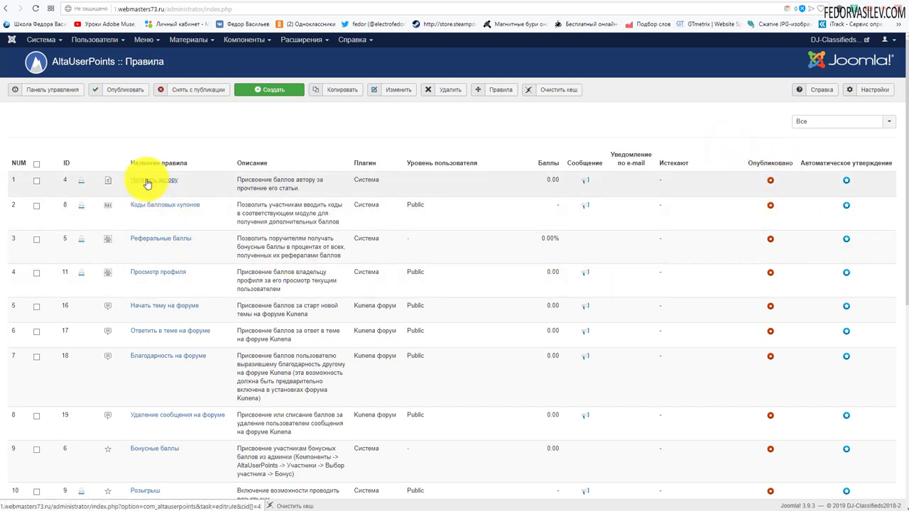
pyautogui.moveTo(235, 203); pyautogui.dragTo(278, 268)
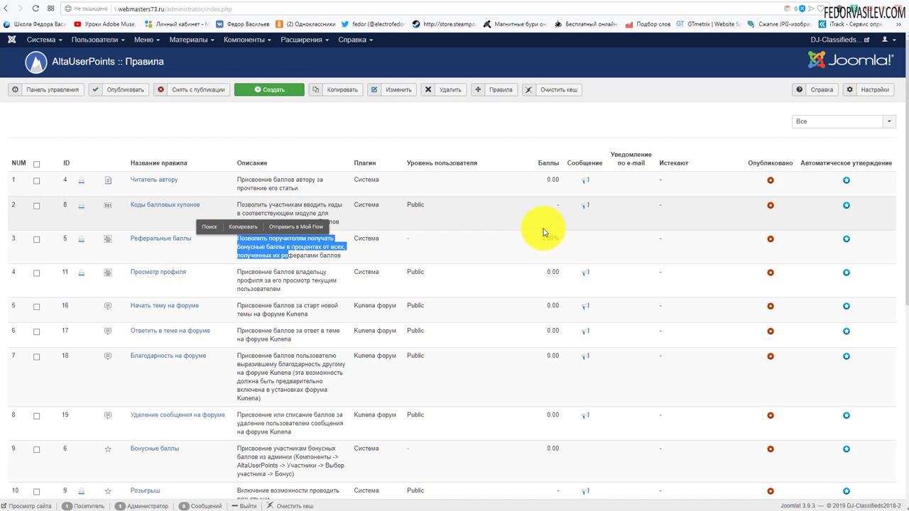
pyautogui.click(495, 142)
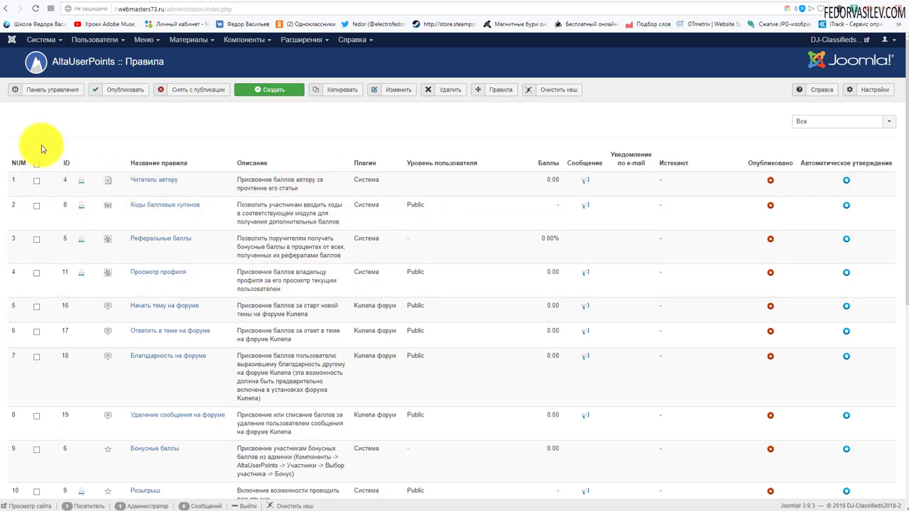
pyautogui.scroll(-5, 242, 185)
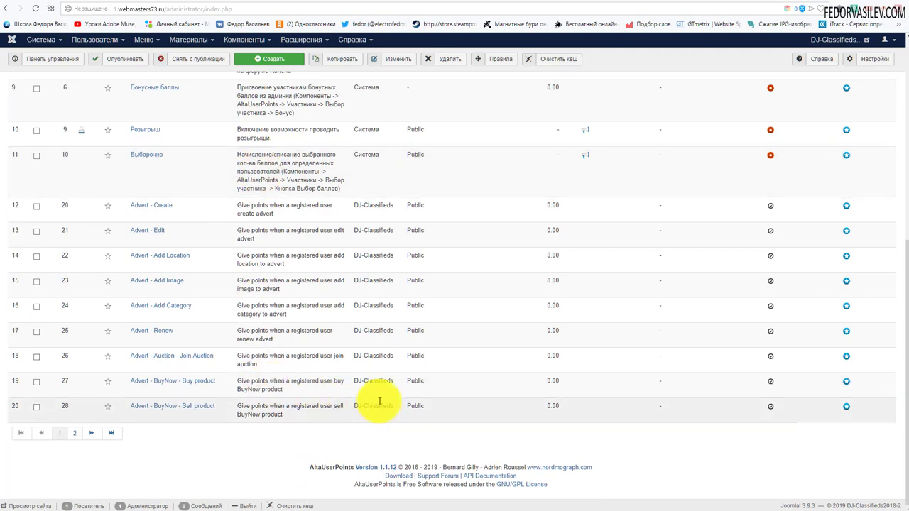
pyautogui.scroll(6, 335, 213)
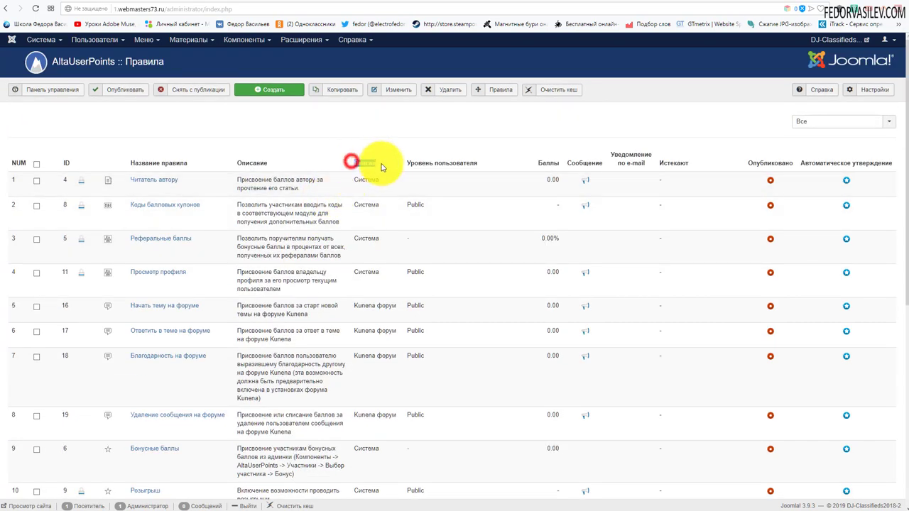
pyautogui.scroll(-5, 371, 162)
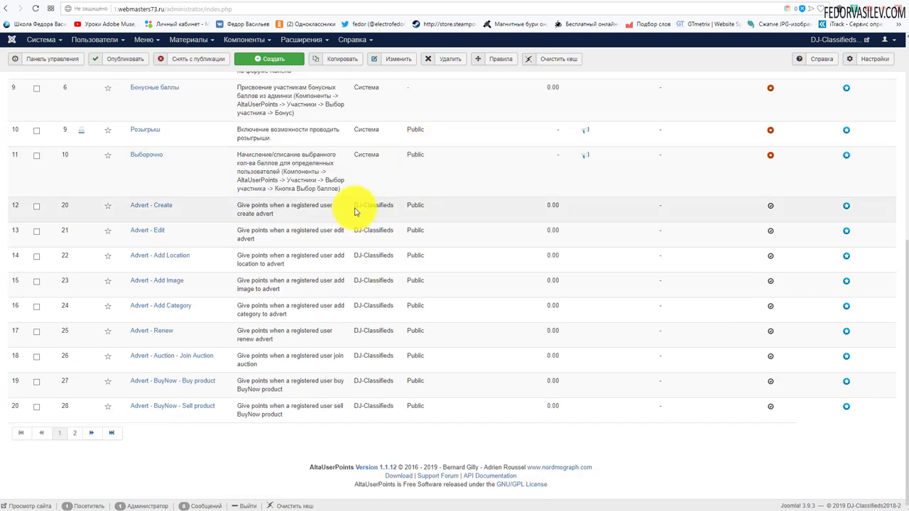
pyautogui.moveTo(355, 210); pyautogui.dragTo(395, 209)
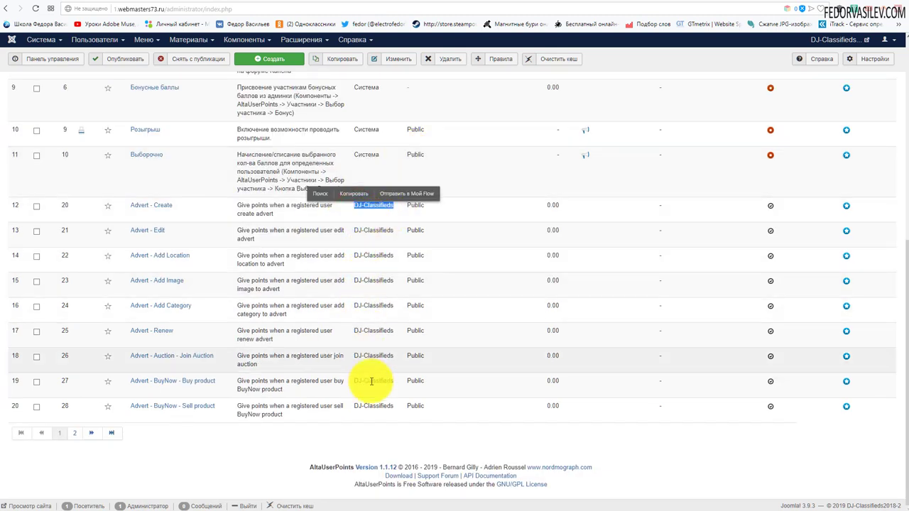
pyautogui.click(394, 420)
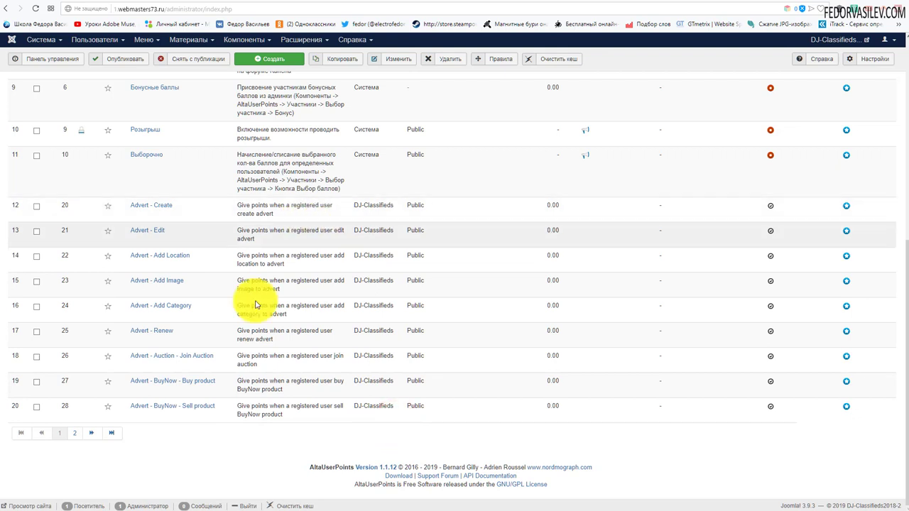
# Look through the second page of rules and return to the DJ-Classifieds rules on the first page
pyautogui.click(74, 437)
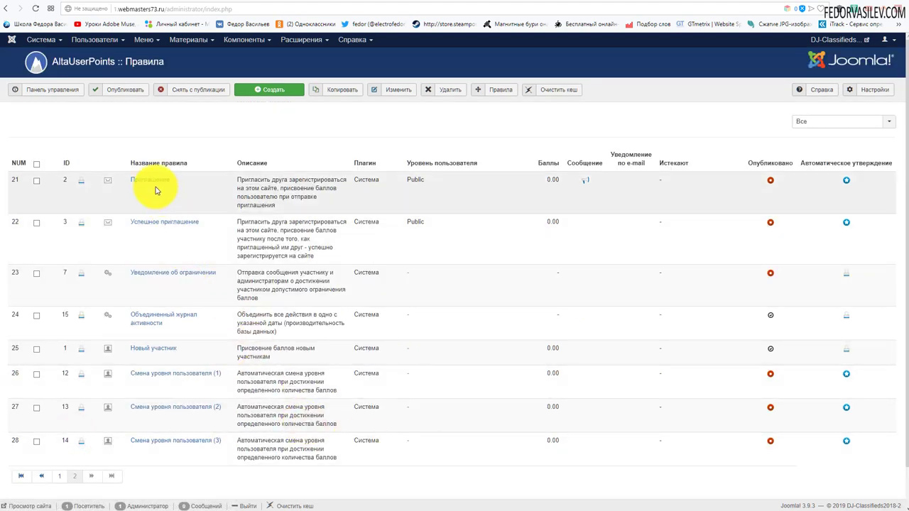
pyautogui.scroll(-1, 156, 191)
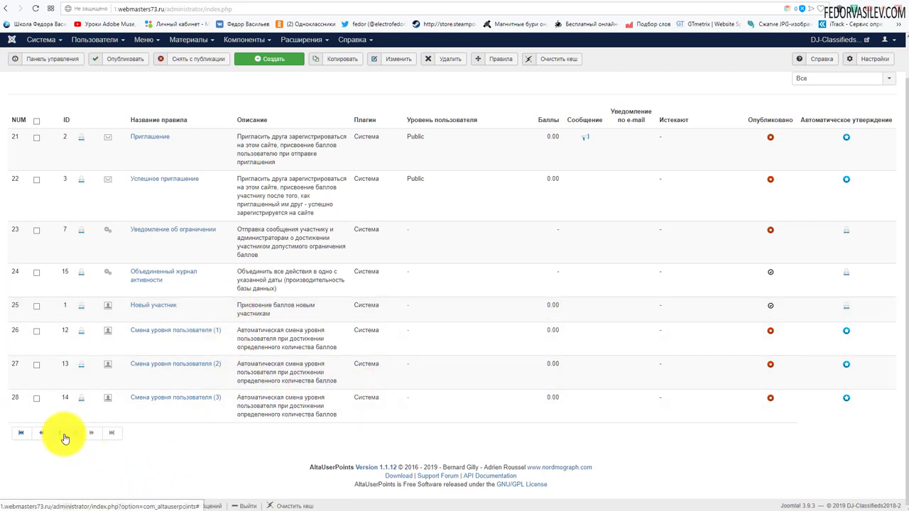
pyautogui.click(61, 437)
pyautogui.scroll(-5, 331, 371)
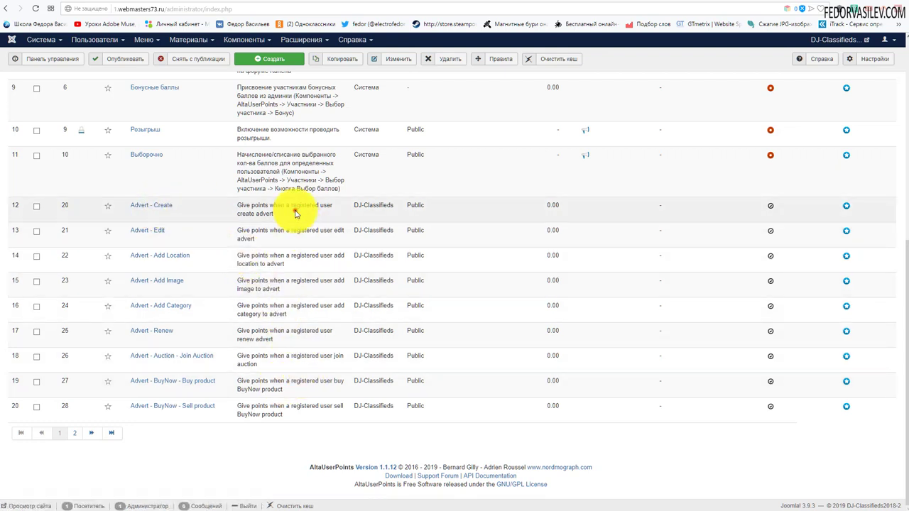
# Review the points value assigned to each DJ-Classifieds Advert rule, from "Advert - Create" to "Advert - BuyNow - Sell product"
pyautogui.doubleClick(296, 207)
pyautogui.click(203, 205)
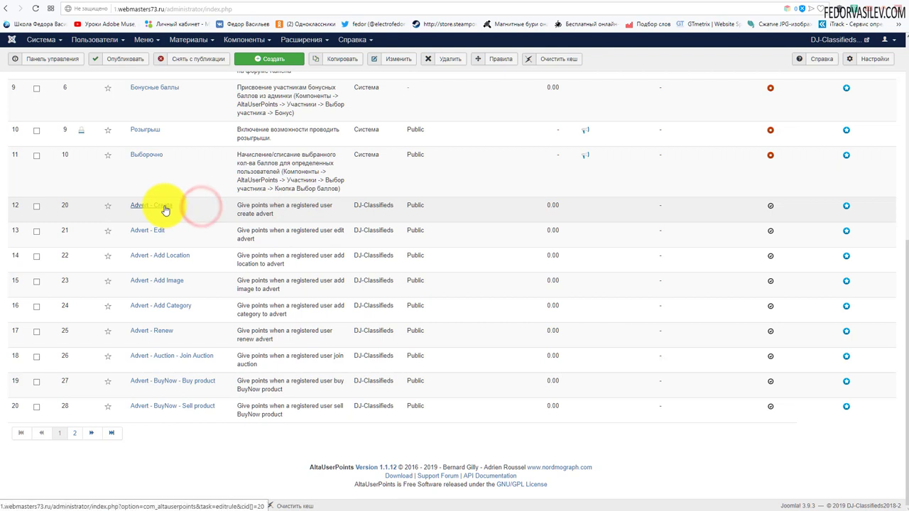
pyautogui.doubleClick(550, 205)
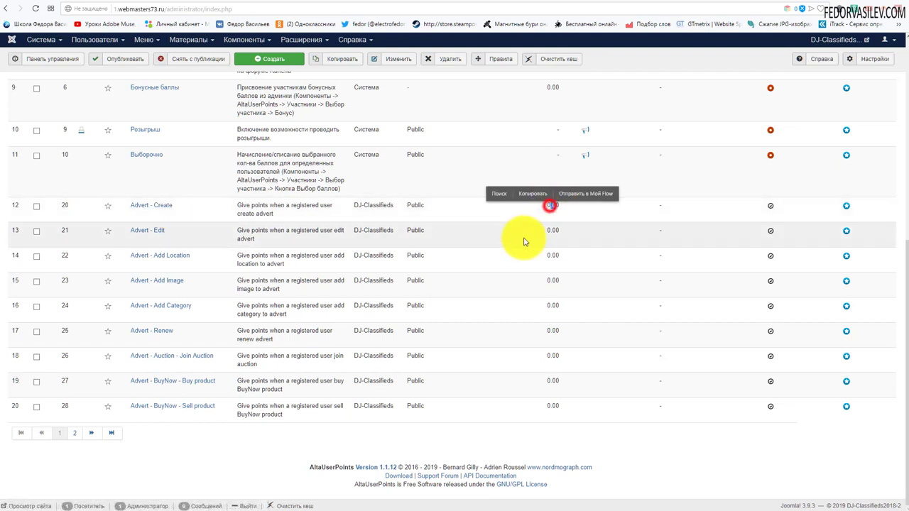
pyautogui.doubleClick(552, 230)
pyautogui.doubleClick(551, 255)
pyautogui.doubleClick(552, 281)
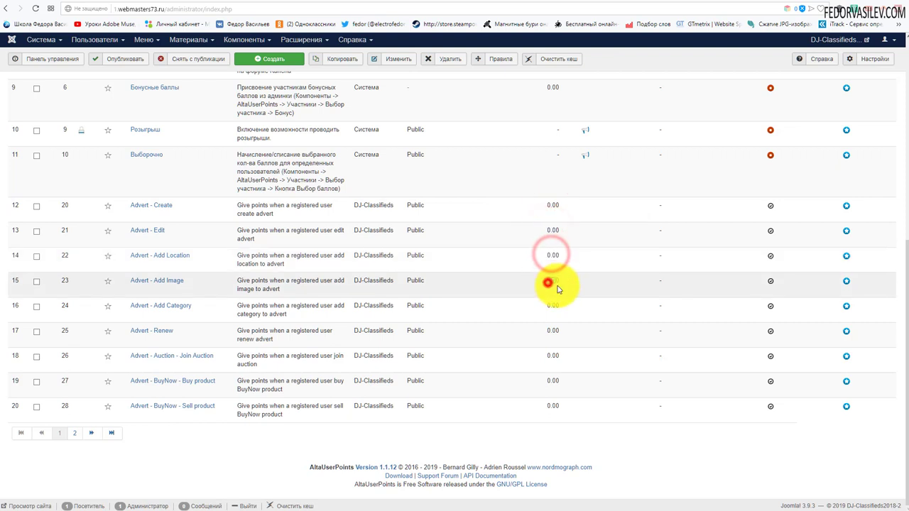
pyautogui.doubleClick(552, 305)
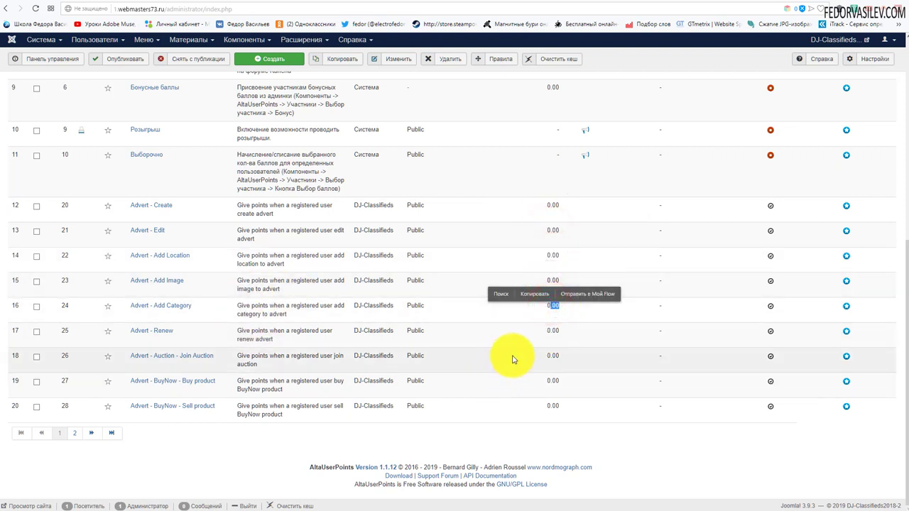
pyautogui.doubleClick(550, 331)
pyautogui.doubleClick(553, 355)
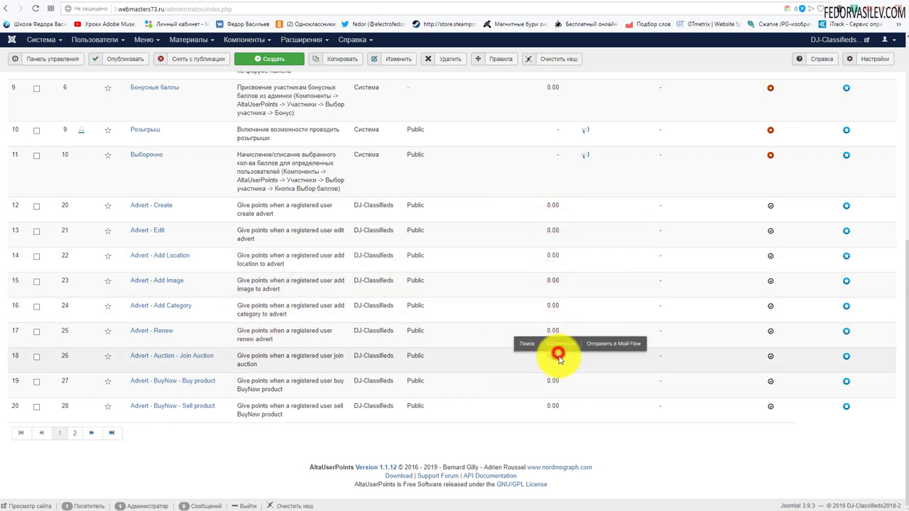
pyautogui.doubleClick(551, 381)
pyautogui.doubleClick(552, 406)
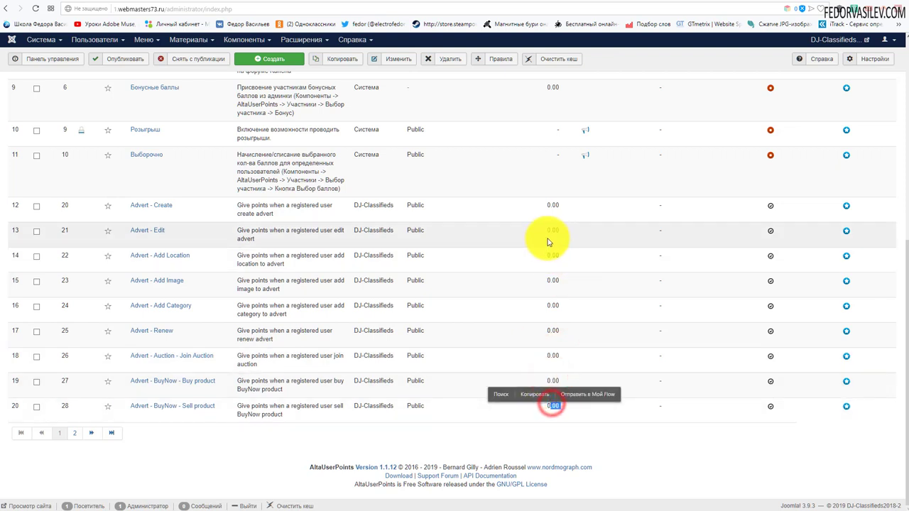
pyautogui.doubleClick(552, 230)
pyautogui.doubleClick(552, 205)
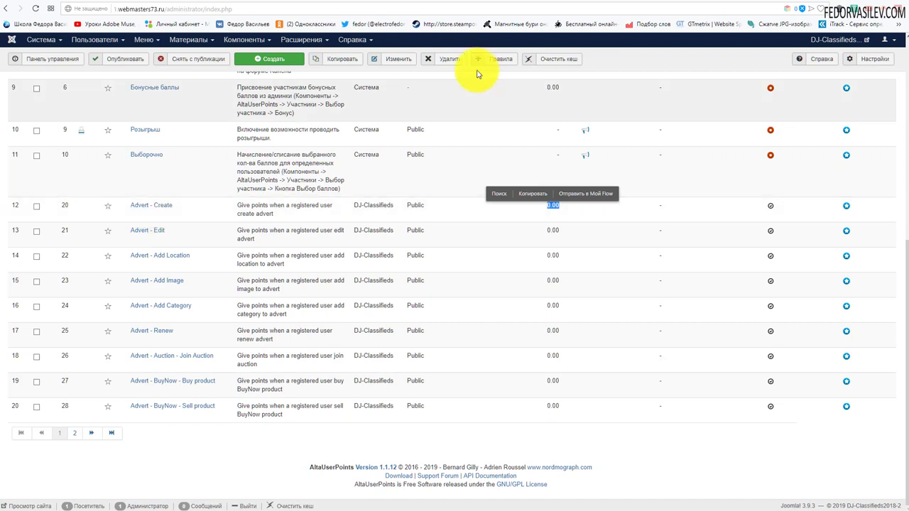
# Switch to the dj-classifieds2018.loc site administration and open the AltaUserPoints list of rules at the DJ-Classifieds entries
pyautogui.click(497, 4)
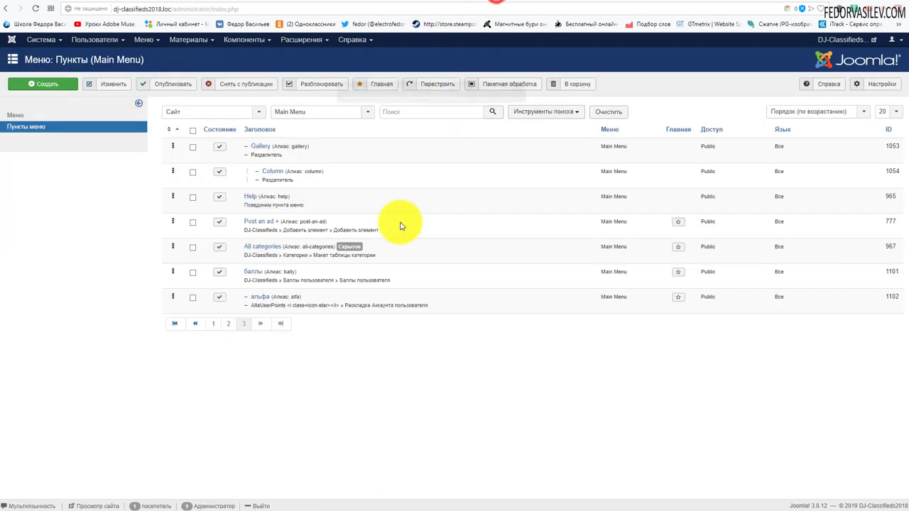
pyautogui.click(244, 41)
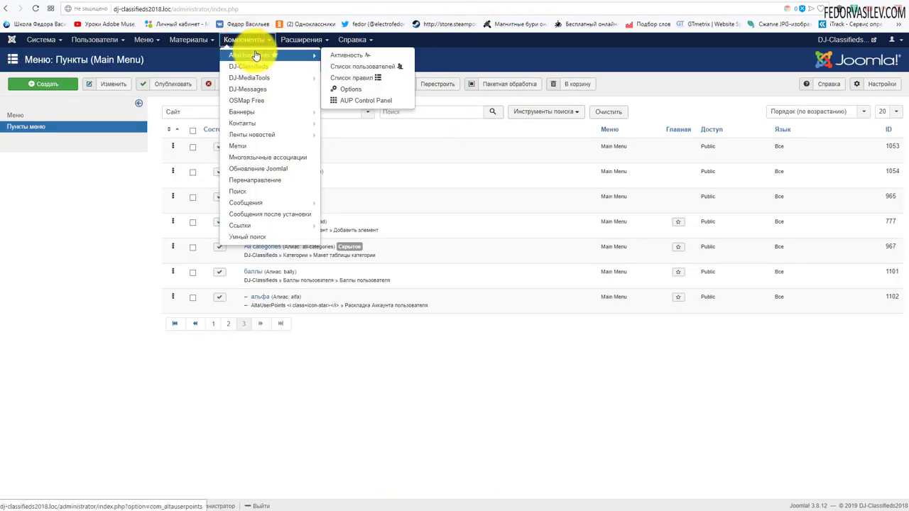
pyautogui.click(257, 59)
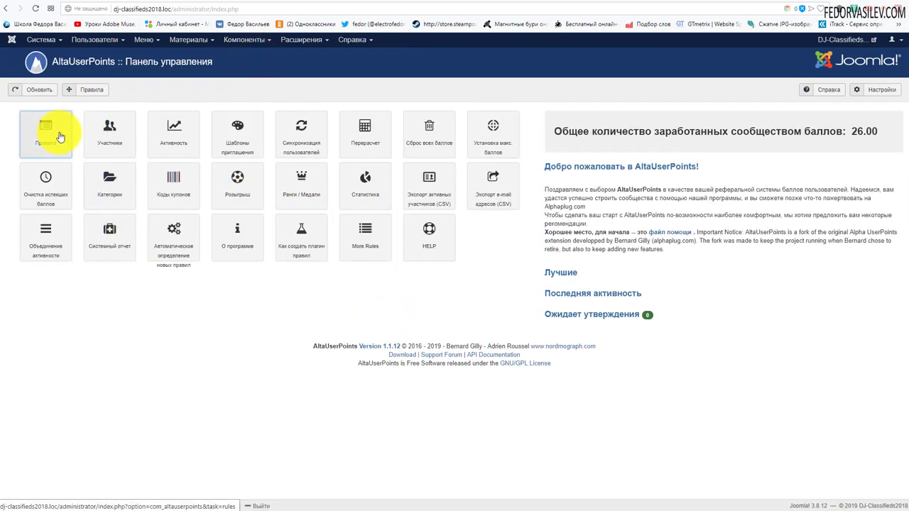
pyautogui.click(57, 132)
pyautogui.scroll(-8, 294, 274)
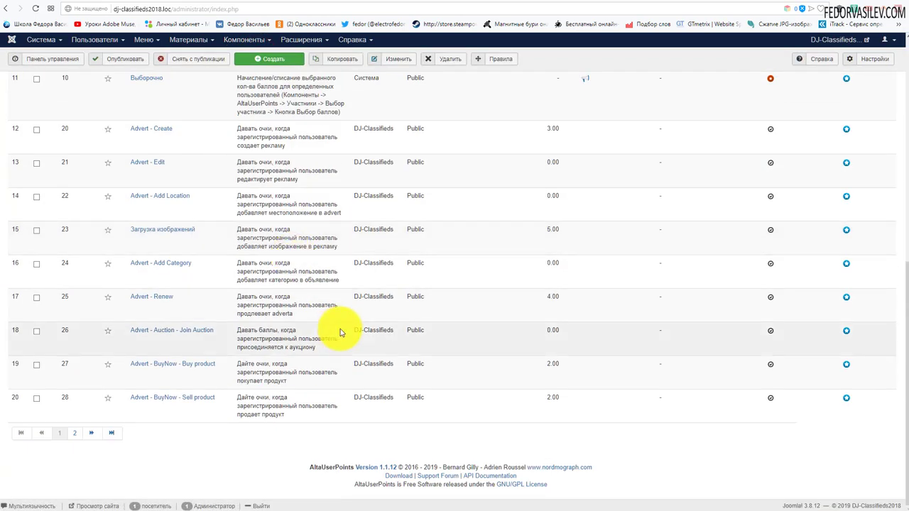
# Review the descriptions and points values of the "Advert - Create", "Advert - Edit" and "Advert - Add Location" rules
pyautogui.scroll(1, 335, 331)
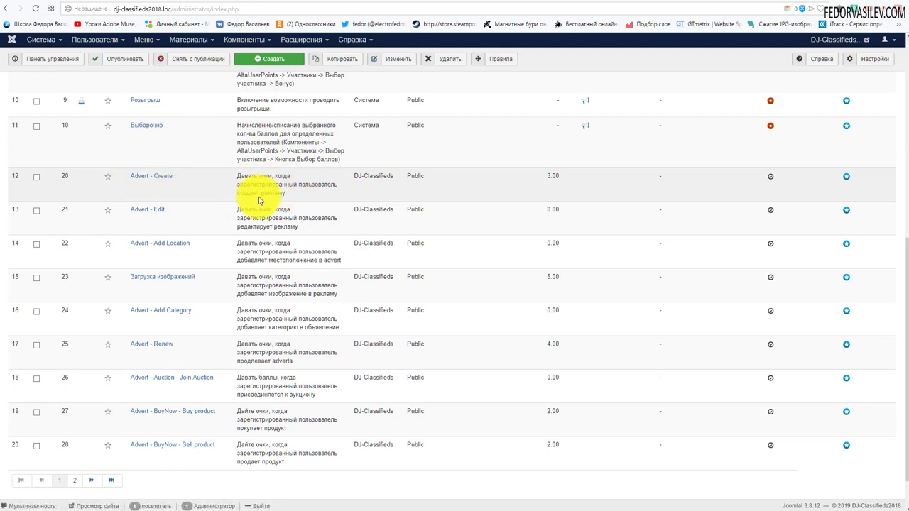
pyautogui.moveTo(287, 197); pyautogui.dragTo(245, 182)
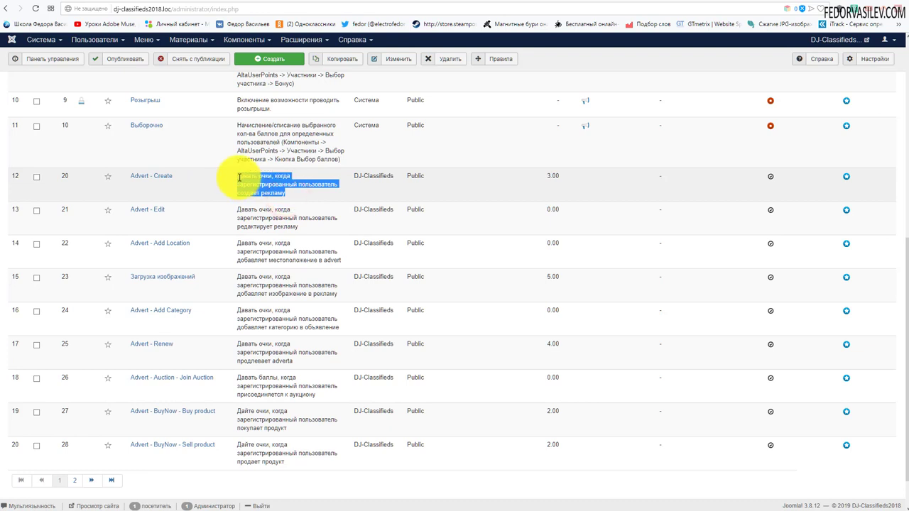
pyautogui.click(547, 179)
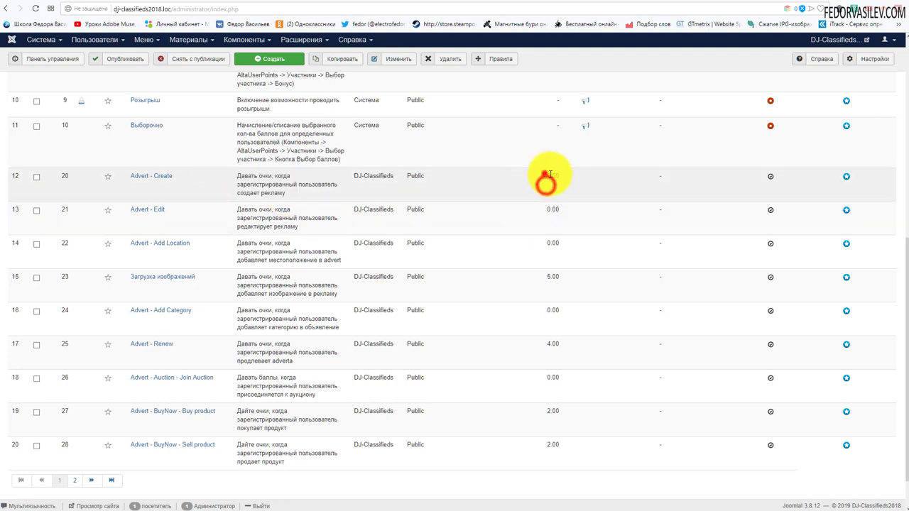
pyautogui.doubleClick(558, 175)
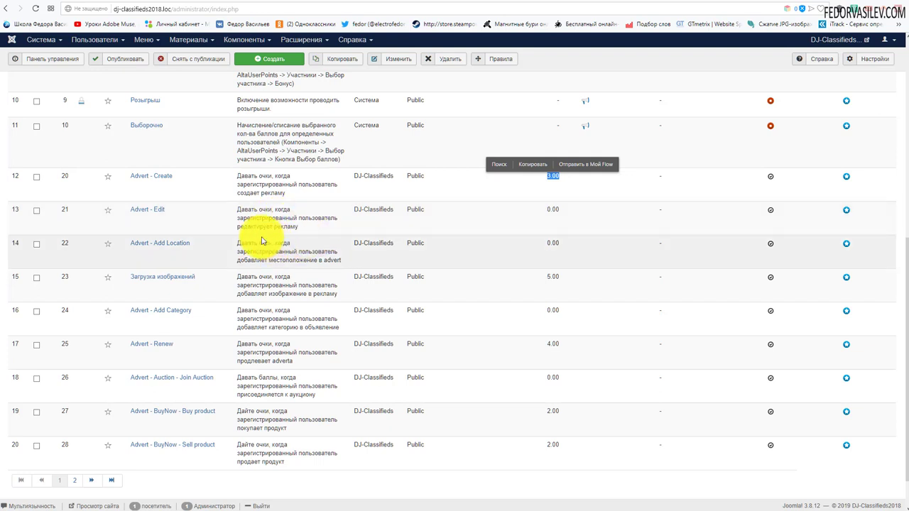
pyautogui.click(513, 215)
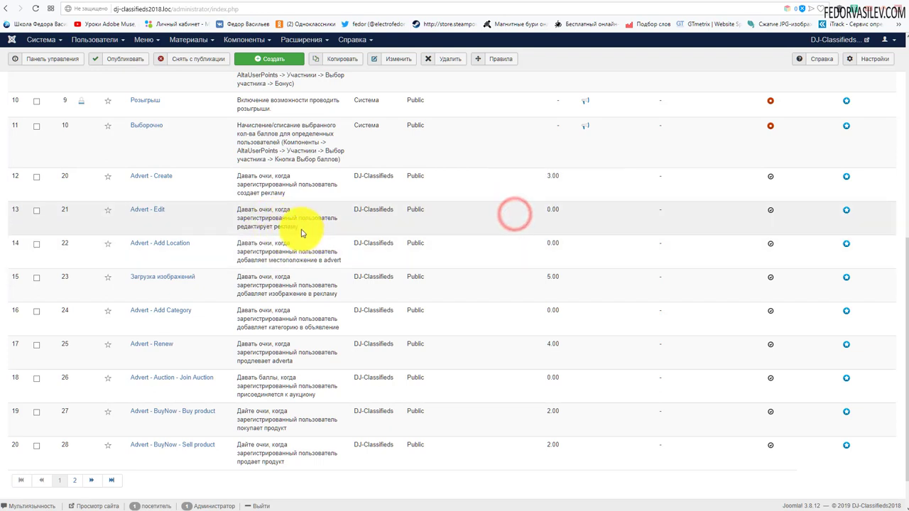
pyautogui.moveTo(545, 210); pyautogui.dragTo(565, 211)
pyautogui.click(522, 213)
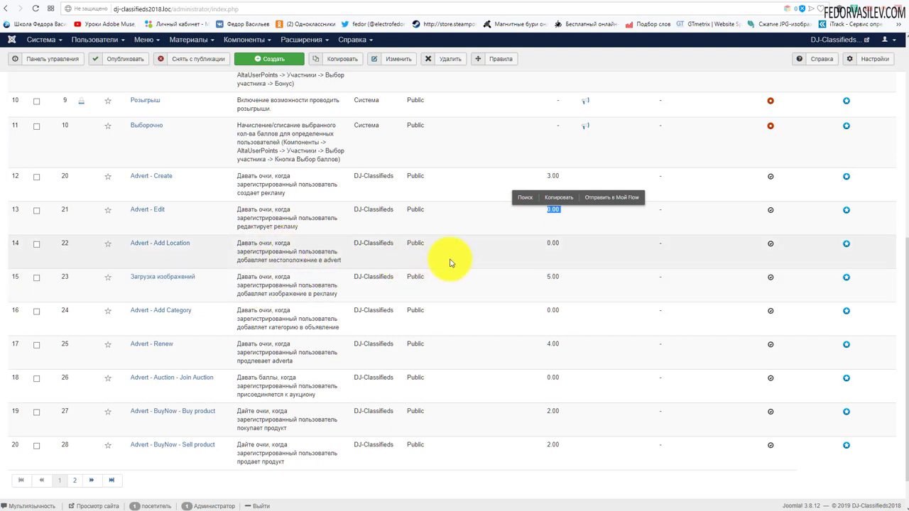
pyautogui.click(551, 242)
pyautogui.moveTo(563, 246); pyautogui.dragTo(547, 244)
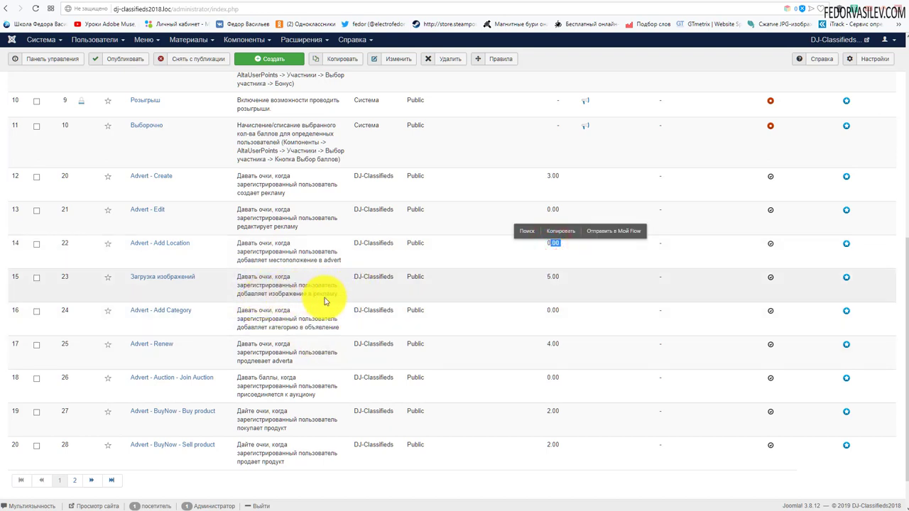
# Review the points awarded for adding images to an advert and for buying and selling BuyNow products
pyautogui.moveTo(341, 296); pyautogui.dragTo(311, 287)
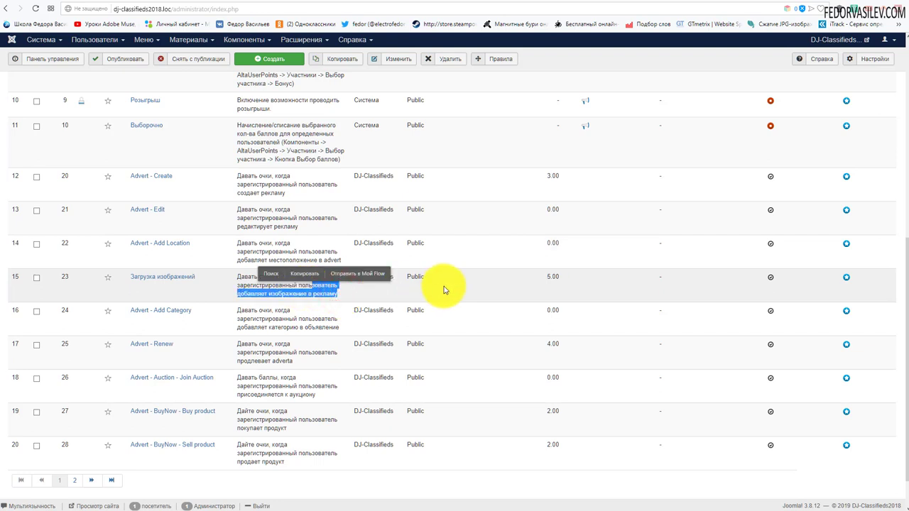
pyautogui.moveTo(536, 282); pyautogui.dragTo(567, 280)
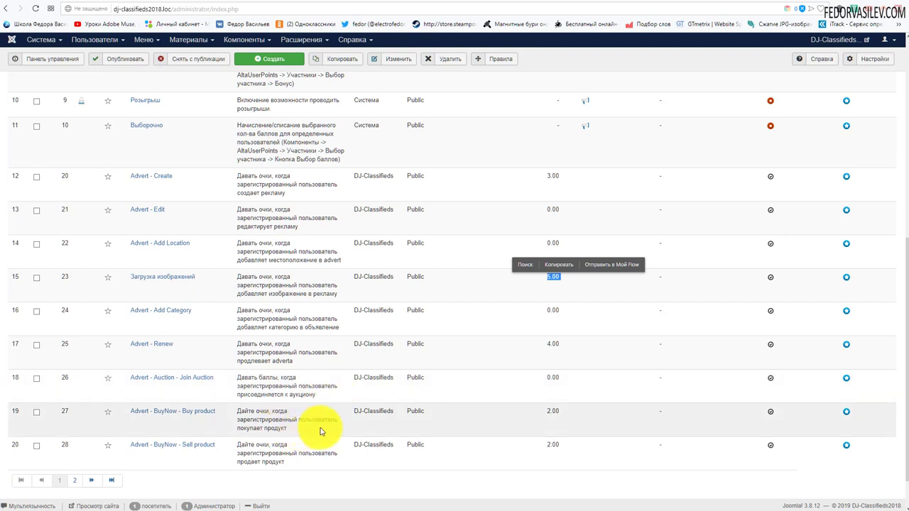
pyautogui.doubleClick(553, 411)
pyautogui.click(524, 422)
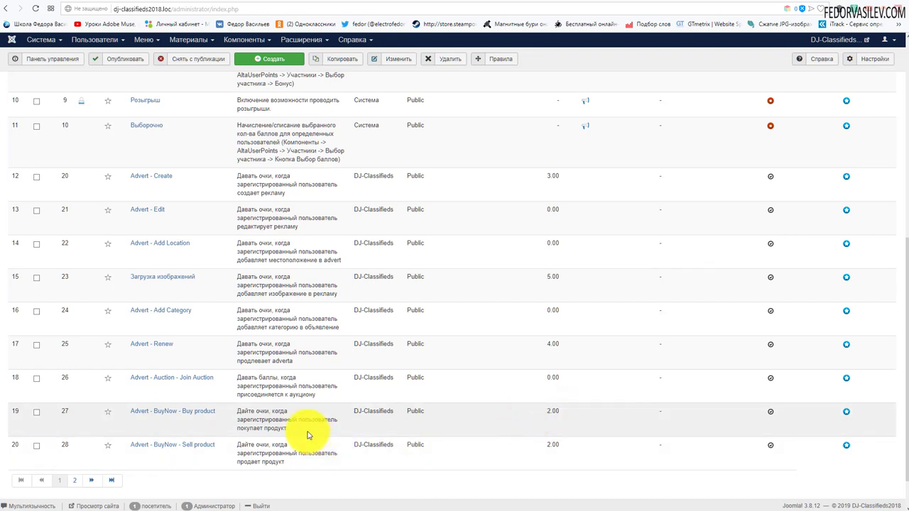
pyautogui.doubleClick(547, 411)
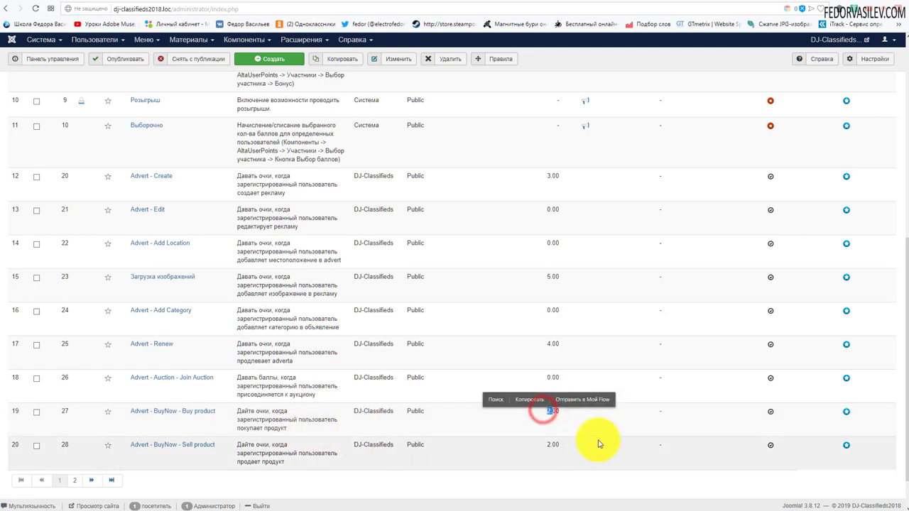
pyautogui.click(599, 424)
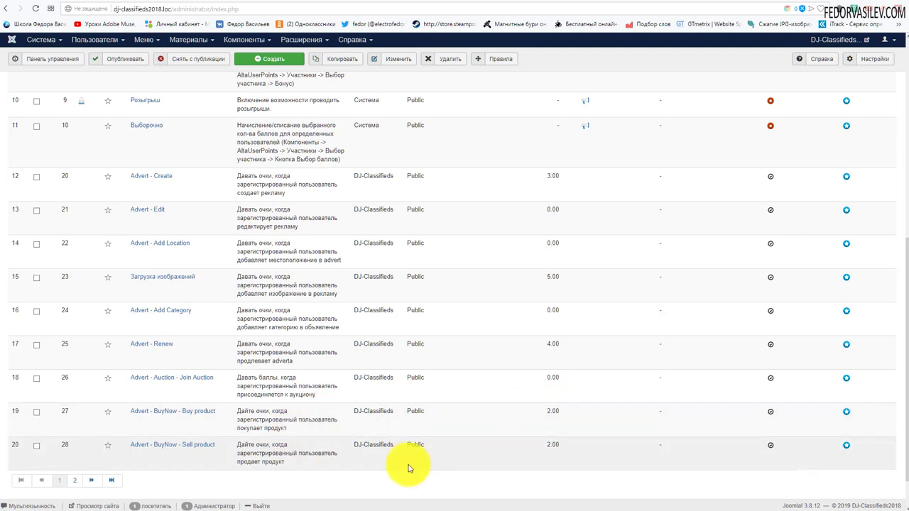
pyautogui.doubleClick(547, 442)
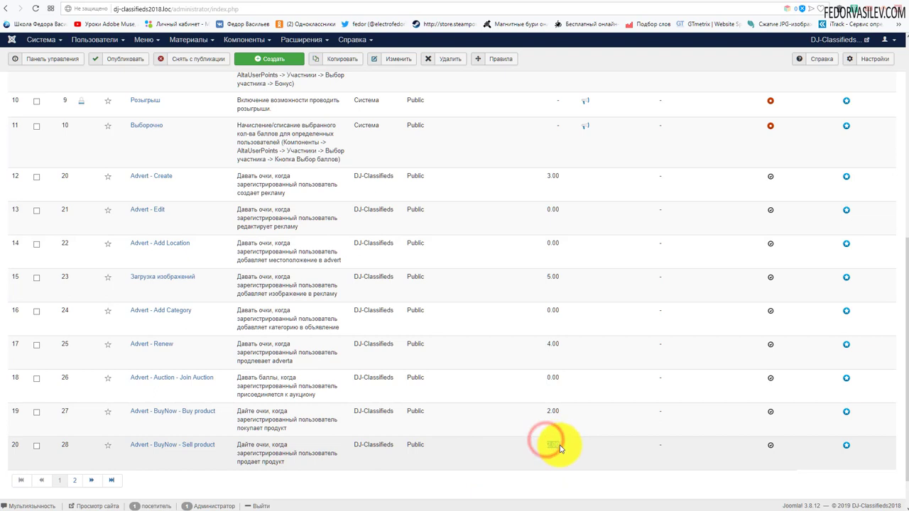
pyautogui.click(507, 457)
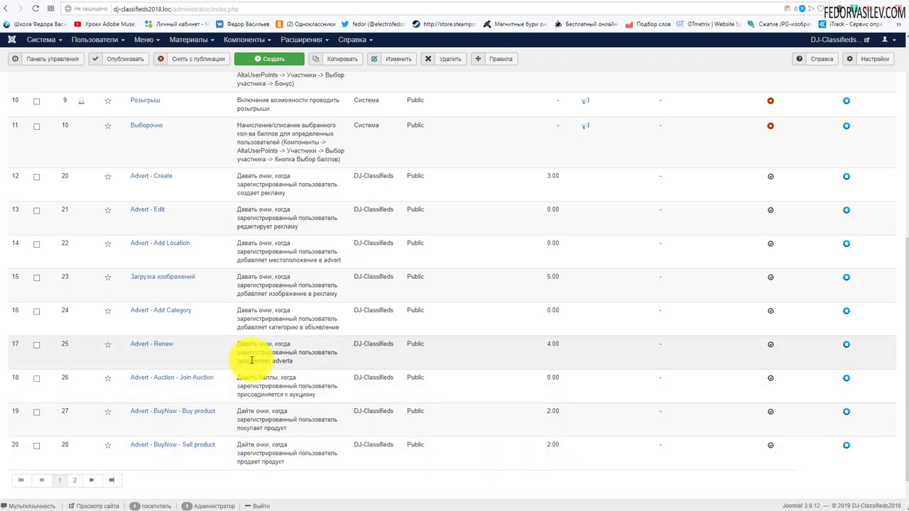
# Compare the names of the DJ-Classifieds rules, including the translated image upload rule "Загрузка изображений"
pyautogui.scroll(-1, 241, 341)
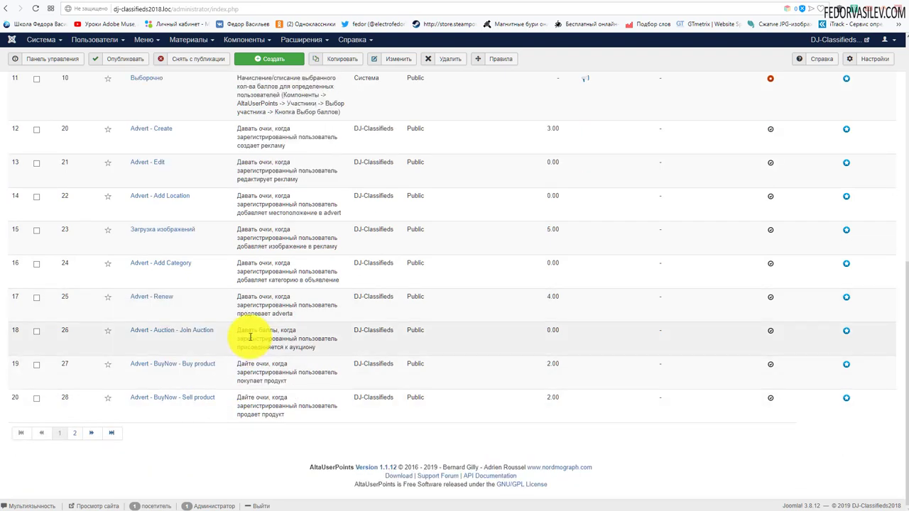
pyautogui.scroll(3, 239, 324)
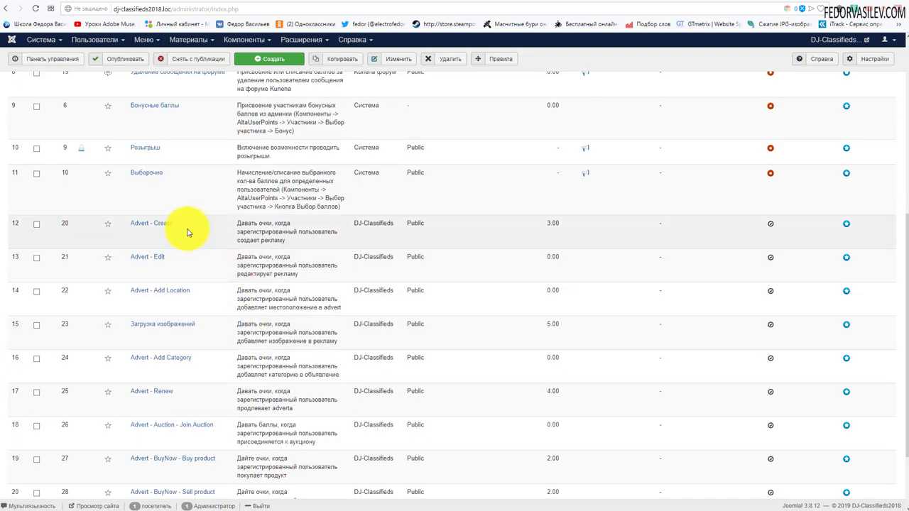
pyautogui.moveTo(203, 324); pyautogui.dragTo(162, 292)
pyautogui.click(208, 294)
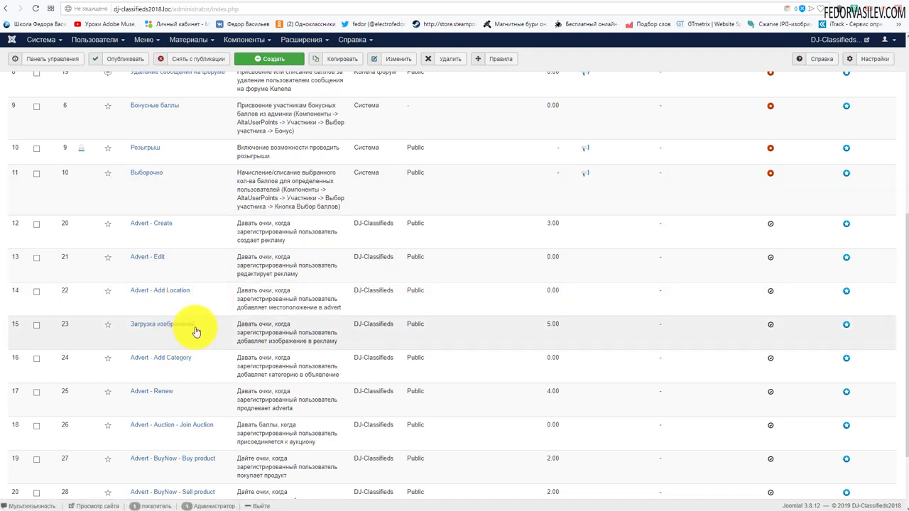
pyautogui.moveTo(201, 328); pyautogui.dragTo(132, 330)
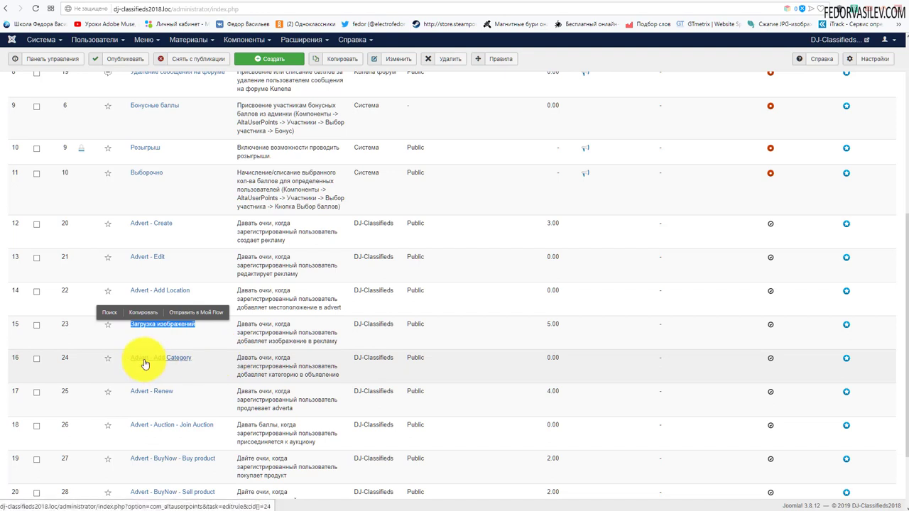
pyautogui.click(214, 265)
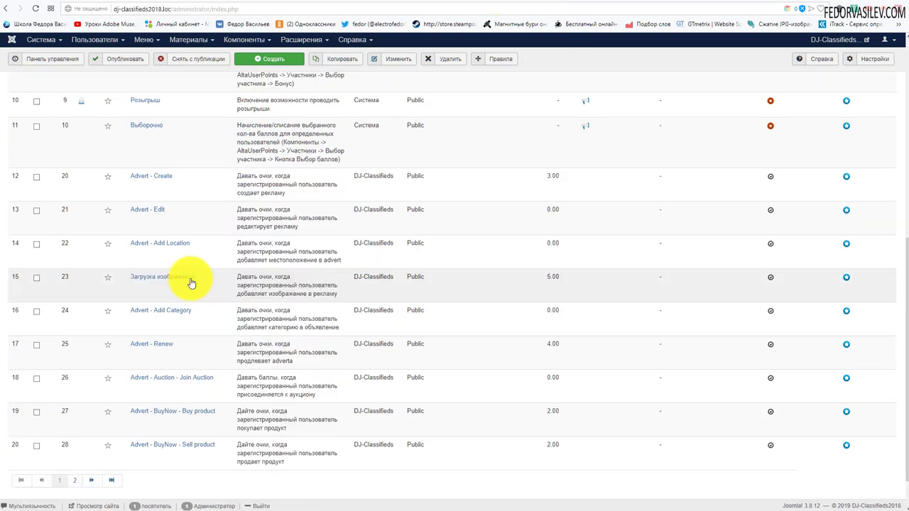
# Switch to the webmasters73.ru administration, open the "Advert - Add Image" rule and change its name to "Загрузка изображений"
pyautogui.moveTo(198, 277); pyautogui.dragTo(131, 278)
pyautogui.click(141, 263)
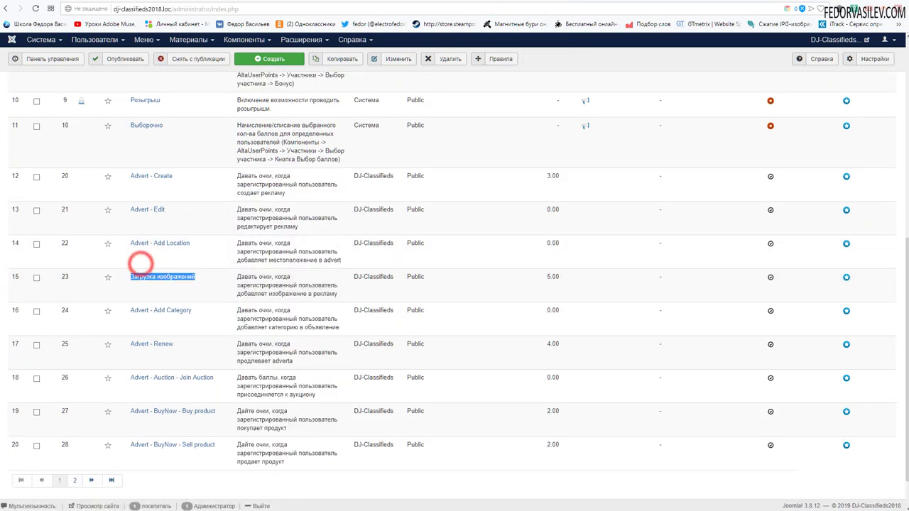
pyautogui.click(539, 0)
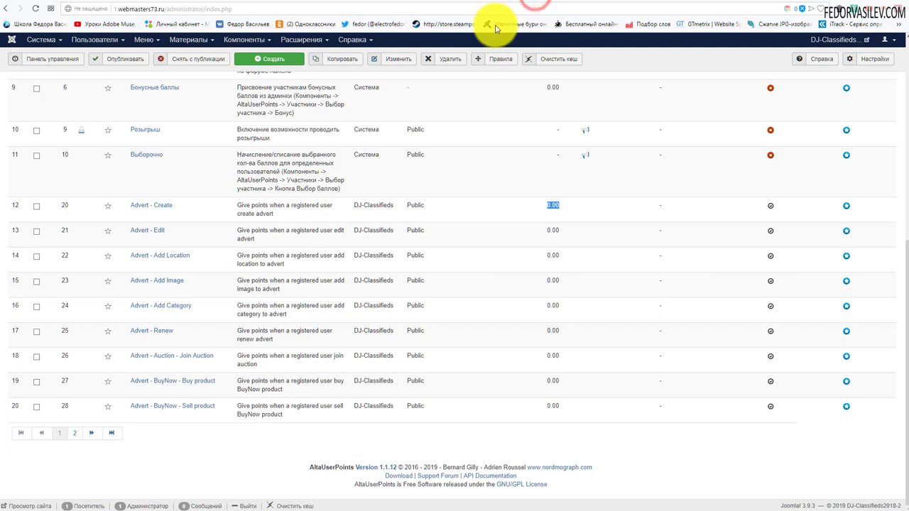
pyautogui.click(174, 282)
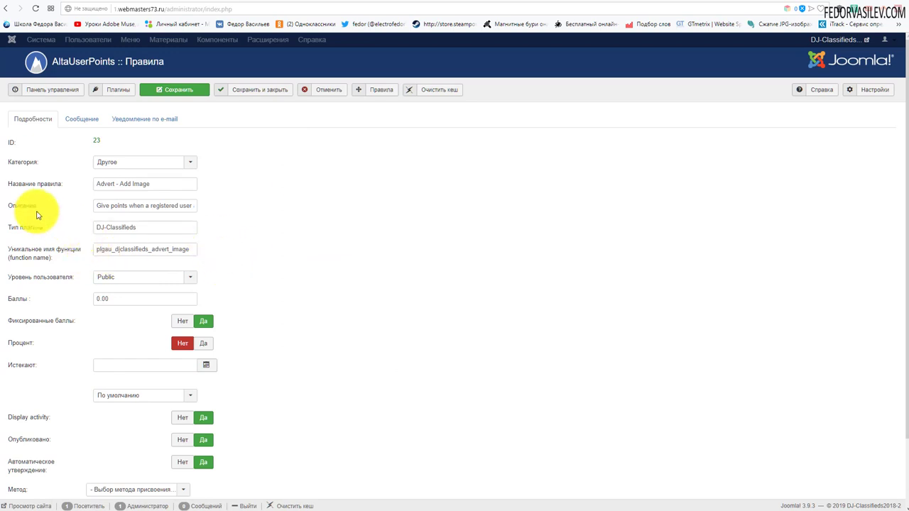
pyautogui.moveTo(165, 186); pyautogui.dragTo(66, 187)
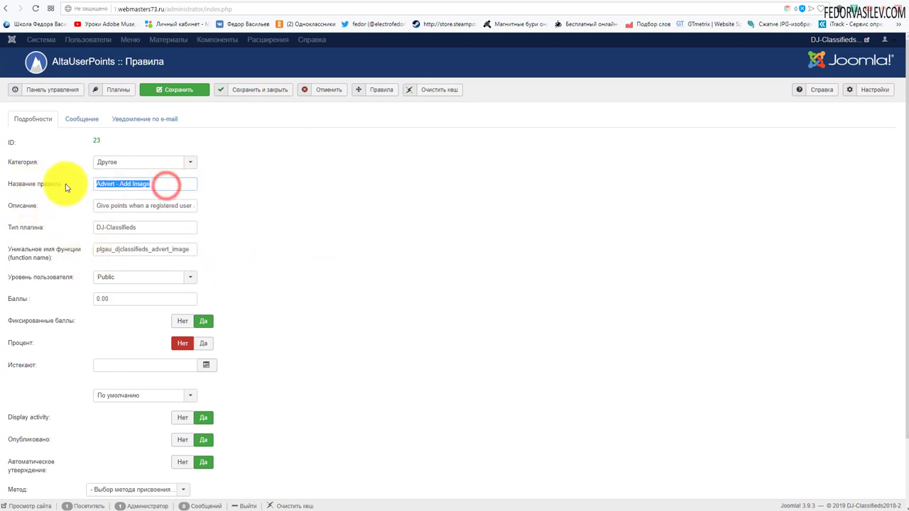
pyautogui.write('Загрузка изображений')
pyautogui.click(265, 182)
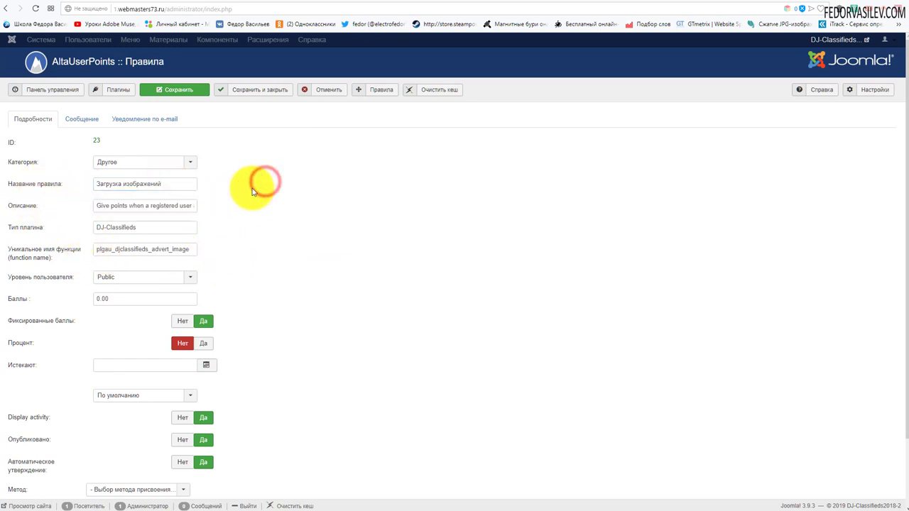
# Check the full description of the image rule and set its points (Баллы) to 5.00
pyautogui.moveTo(105, 206); pyautogui.dragTo(504, 229)
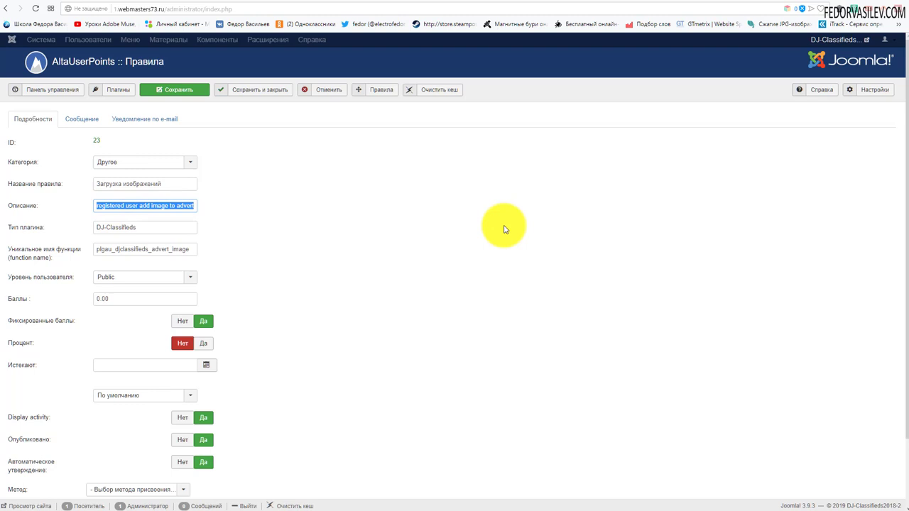
pyautogui.click(438, 234)
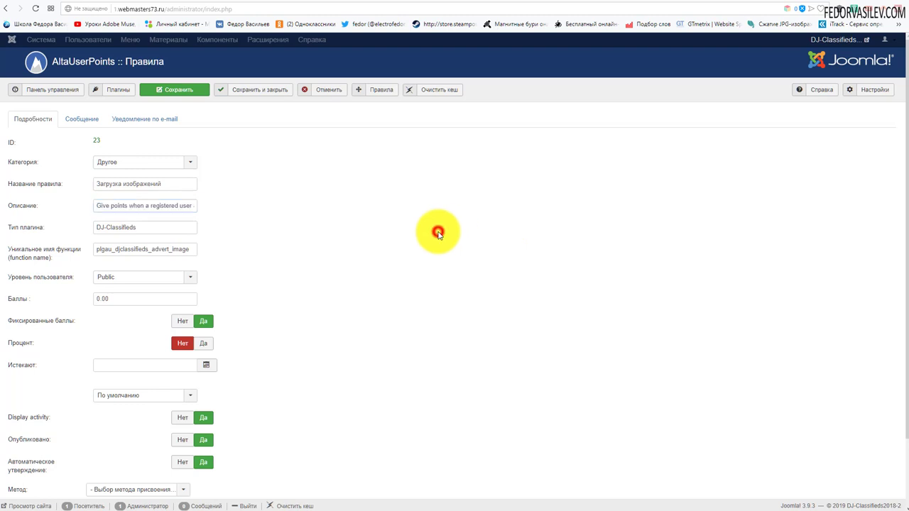
pyautogui.scroll(-2, 322, 224)
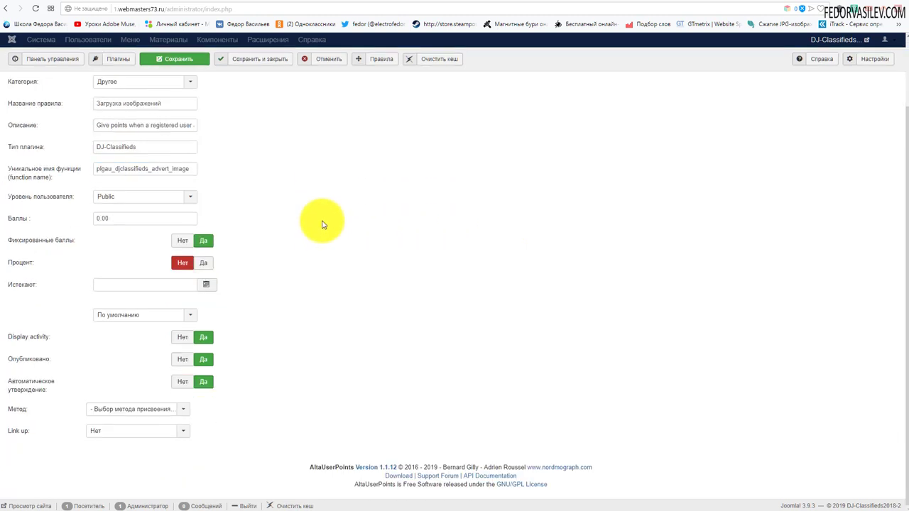
pyautogui.click(99, 218)
pyautogui.write('5.00')
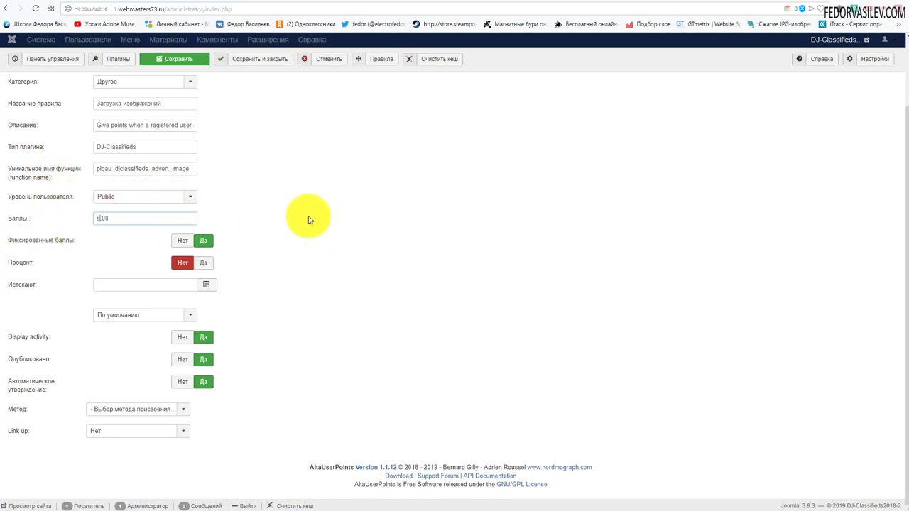
pyautogui.click(340, 210)
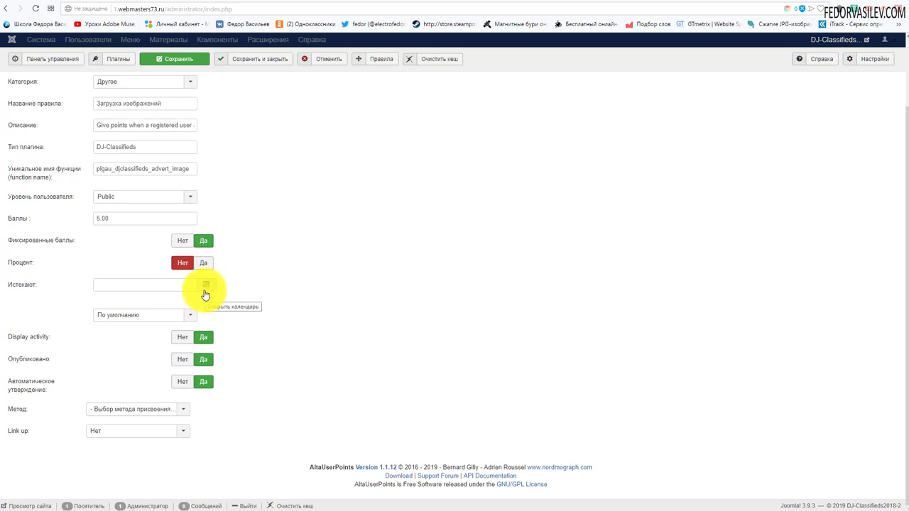
# Review how often the image upload rule can award points, including the option "Раз в день для пользователя"
pyautogui.click(189, 316)
pyautogui.click(310, 313)
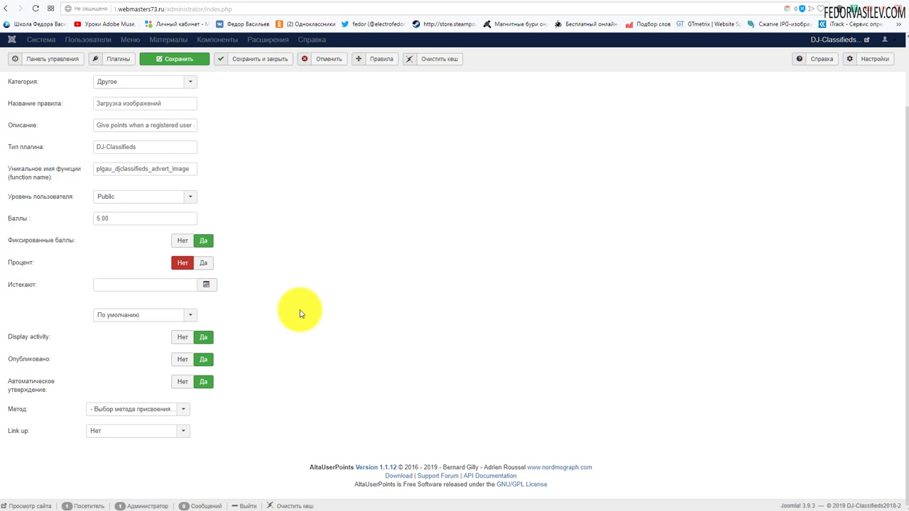
pyautogui.click(138, 318)
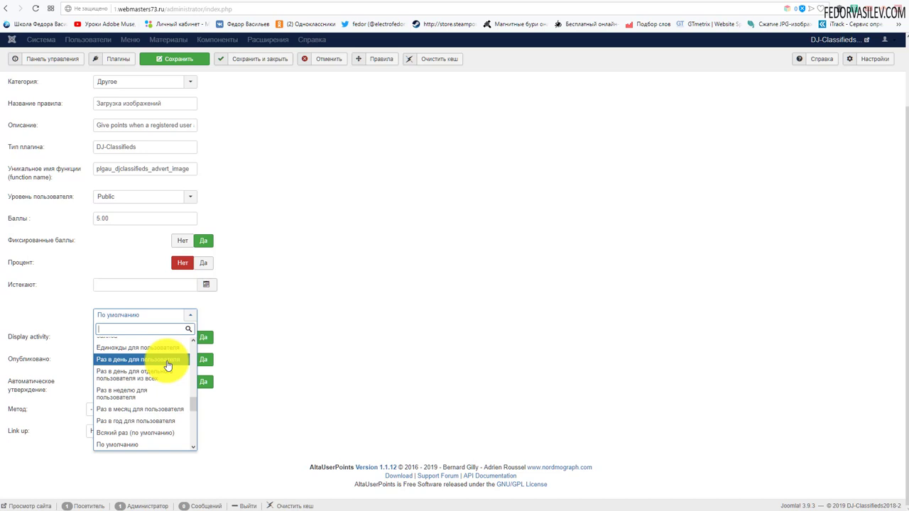
pyautogui.click(338, 353)
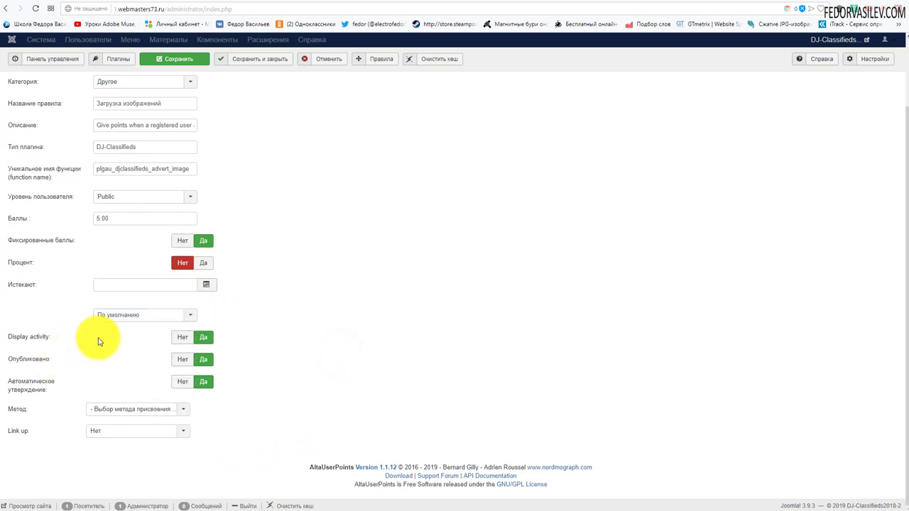
# Check the message settings of the image upload rule, then save and close the rule
pyautogui.scroll(2, 361, 366)
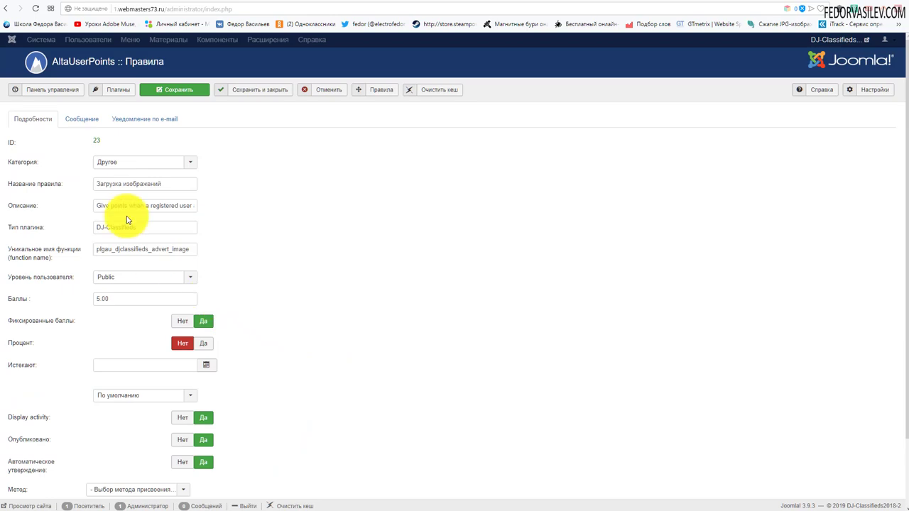
pyautogui.click(85, 129)
pyautogui.click(31, 125)
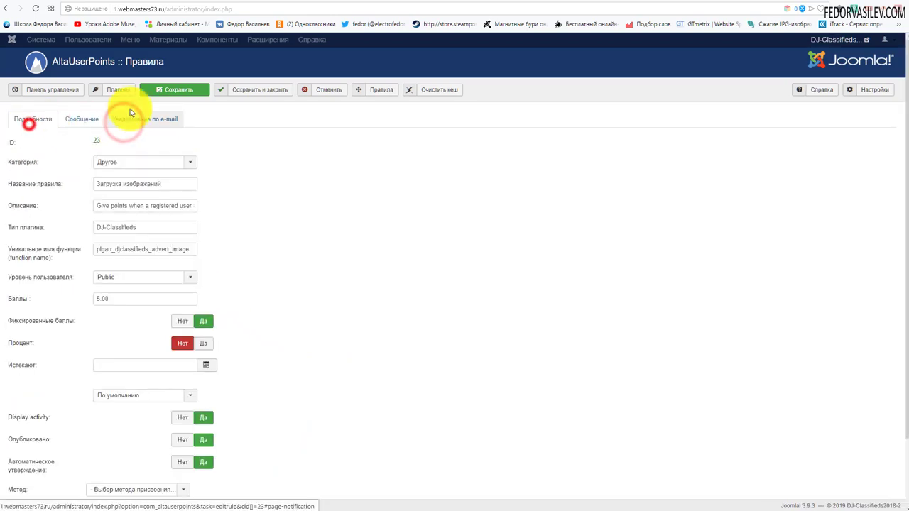
pyautogui.click(258, 91)
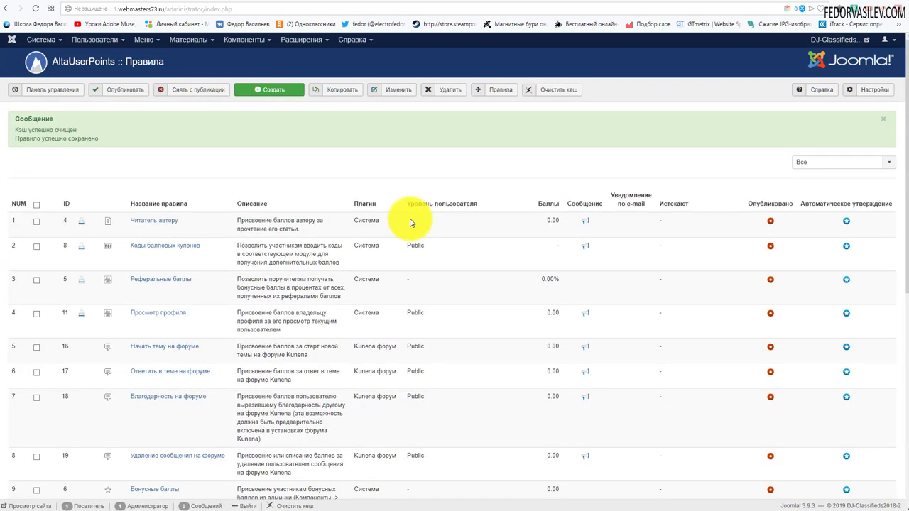
# Open the "Advert - Create" rule, set its points (Баллы) to 3.00, and save and close it
pyautogui.scroll(-8, 410, 223)
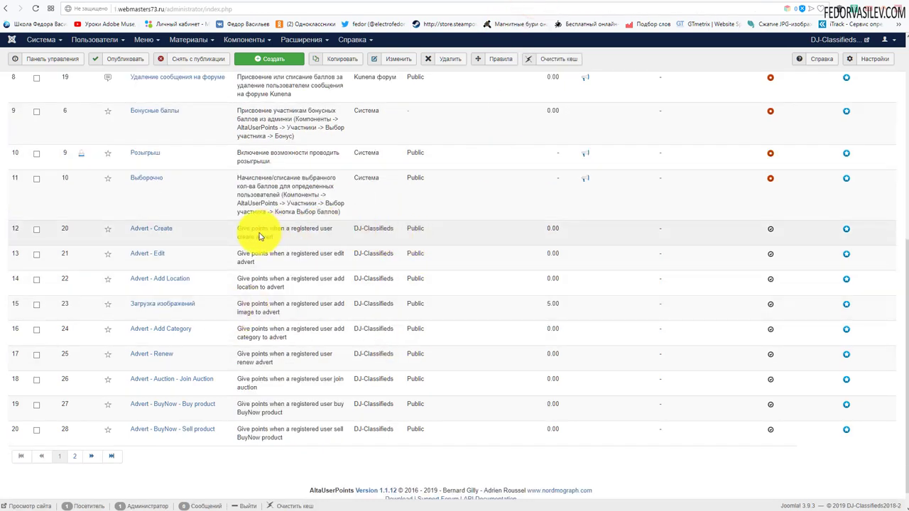
pyautogui.click(169, 229)
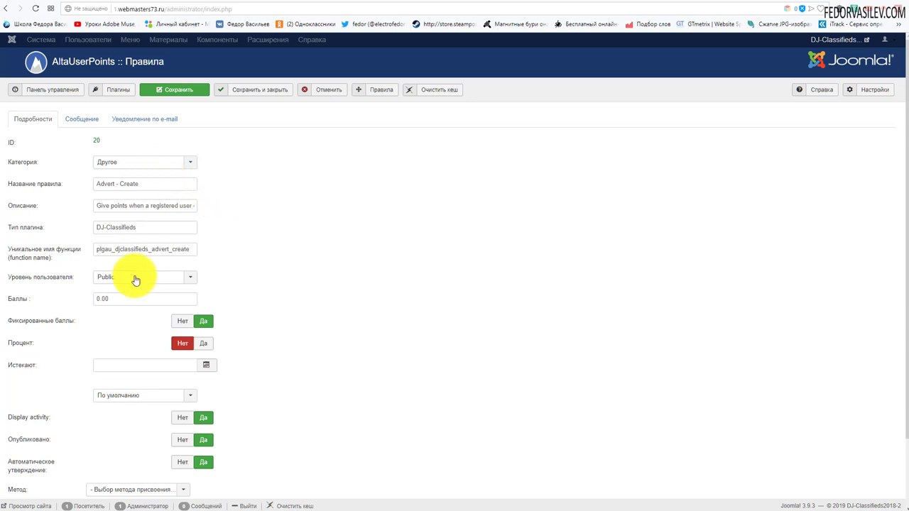
pyautogui.click(100, 298)
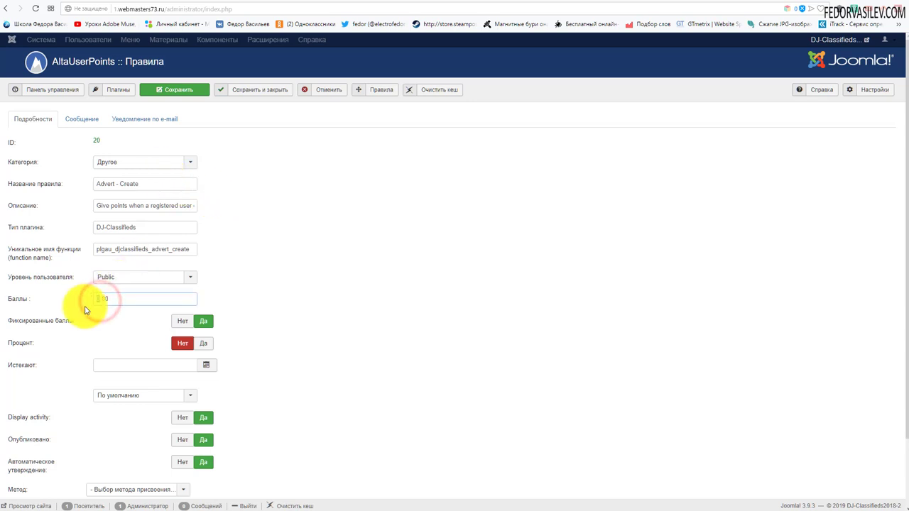
pyautogui.write('3')
pyautogui.scroll(-2, 279, 273)
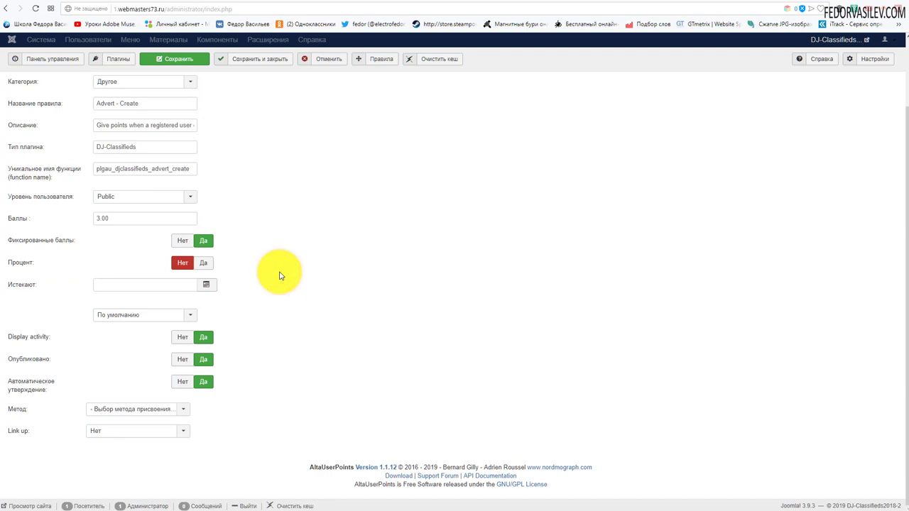
pyautogui.scroll(2, 278, 270)
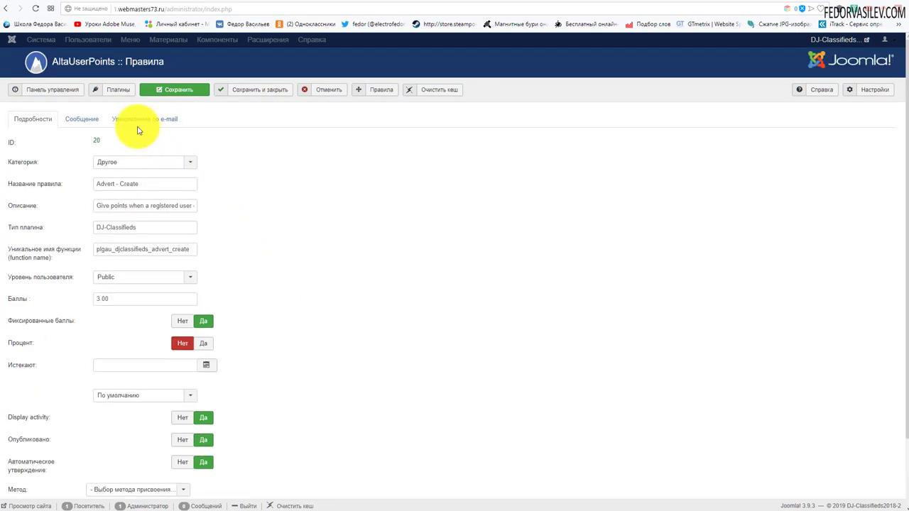
pyautogui.click(284, 90)
# Examine the descriptions of the DJ-Classifieds rules, from advert renewal, auctions and BuyNow up to image and location rules
pyautogui.scroll(-3, 547, 270)
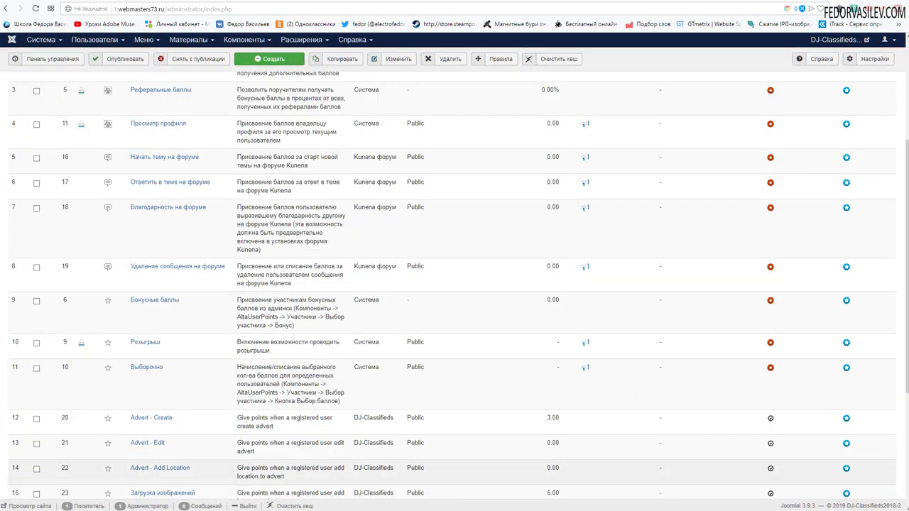
pyautogui.scroll(-3, 405, 487)
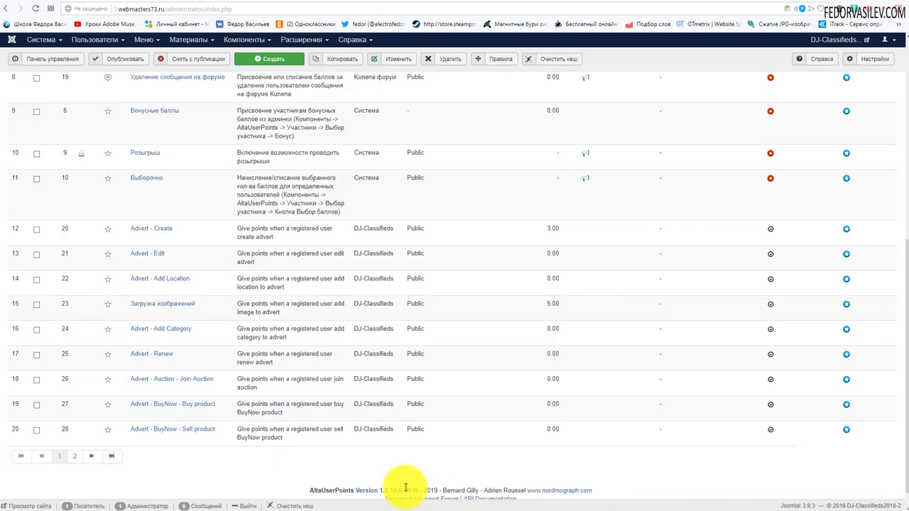
pyautogui.moveTo(291, 441); pyautogui.dragTo(239, 358)
pyautogui.click(283, 372)
pyautogui.click(257, 362)
pyautogui.click(257, 348)
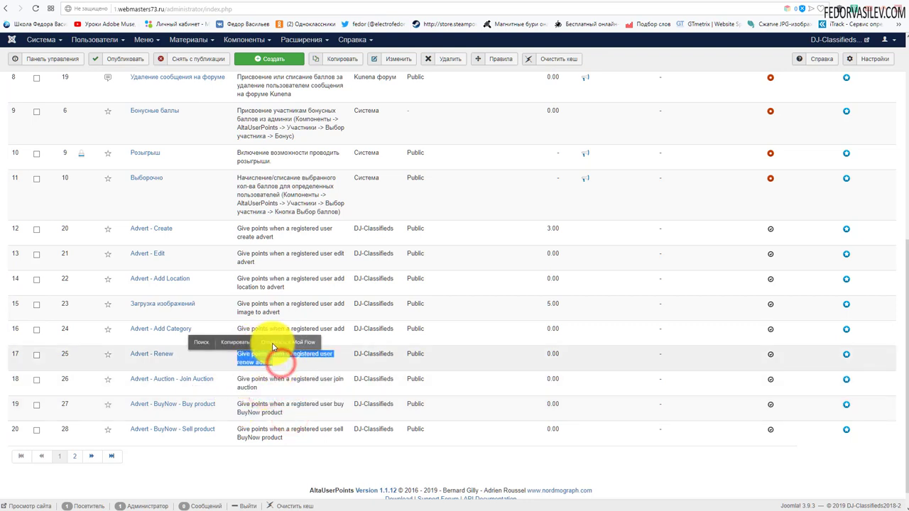
pyautogui.click(290, 320)
pyautogui.moveTo(289, 338); pyautogui.dragTo(234, 304)
pyautogui.click(278, 308)
pyautogui.click(261, 264)
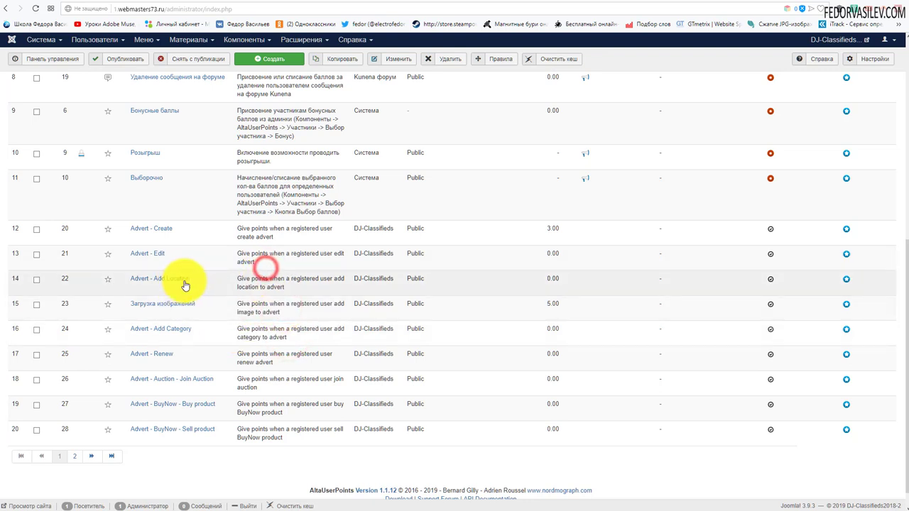
# Compare the untranslated names "Advert - Add Location" and "Advert - Edit" with the translated "Загрузка изображений"
pyautogui.moveTo(197, 280); pyautogui.dragTo(131, 279)
pyautogui.moveTo(178, 253); pyautogui.dragTo(131, 254)
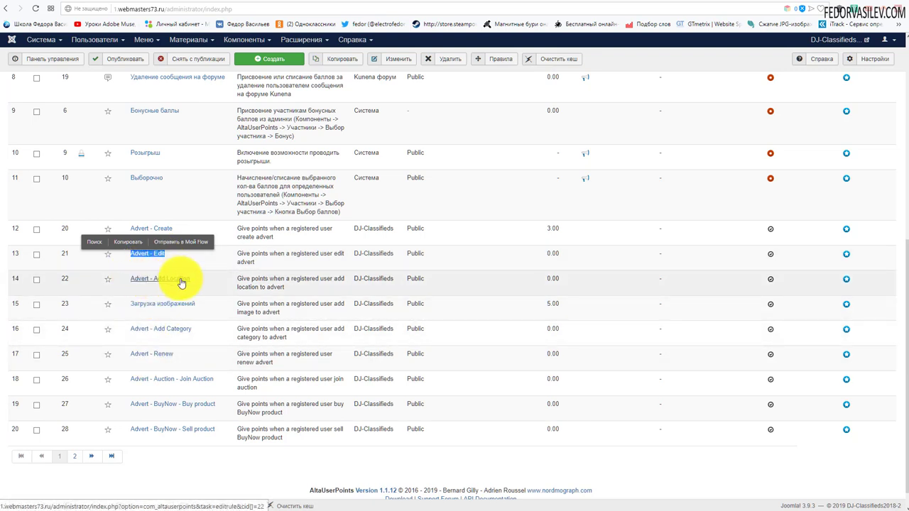
pyautogui.moveTo(203, 304); pyautogui.dragTo(129, 310)
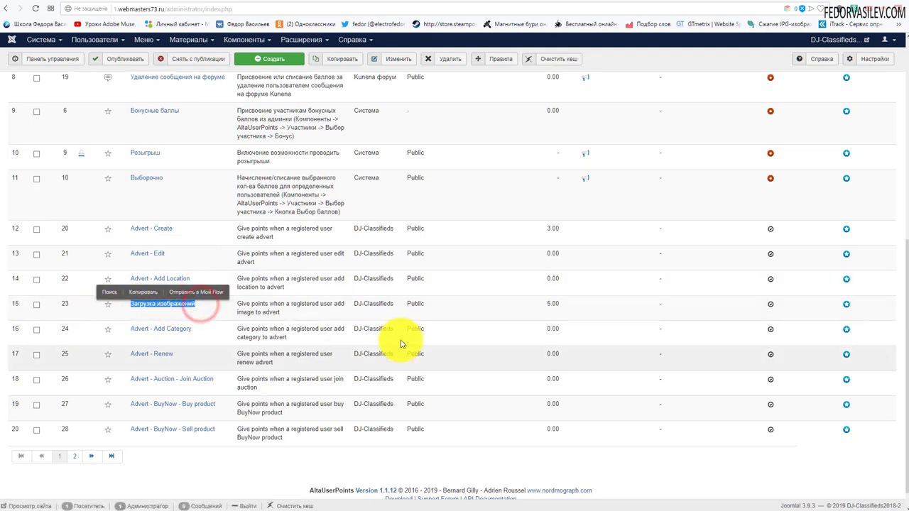
pyautogui.click(490, 311)
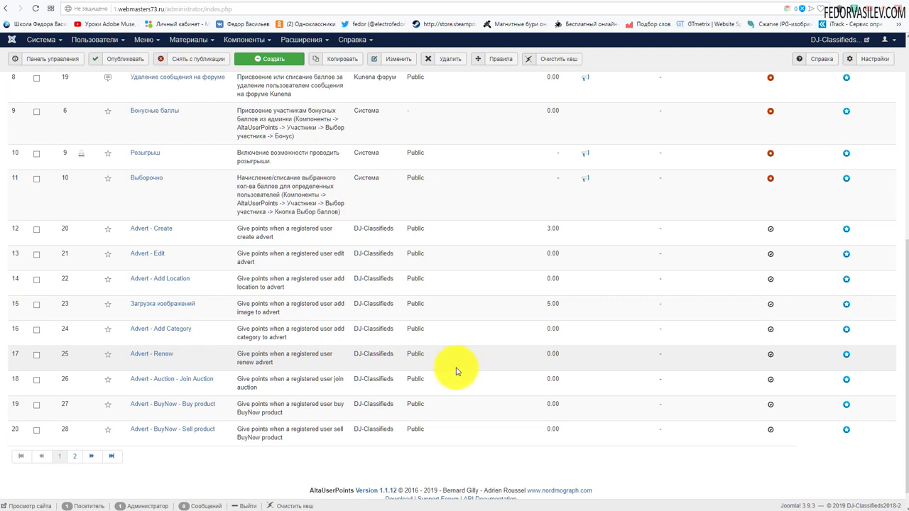
# Switch to the public site's profile page and check the user's rating (Мой рейтинг)
pyautogui.click(545, 2)
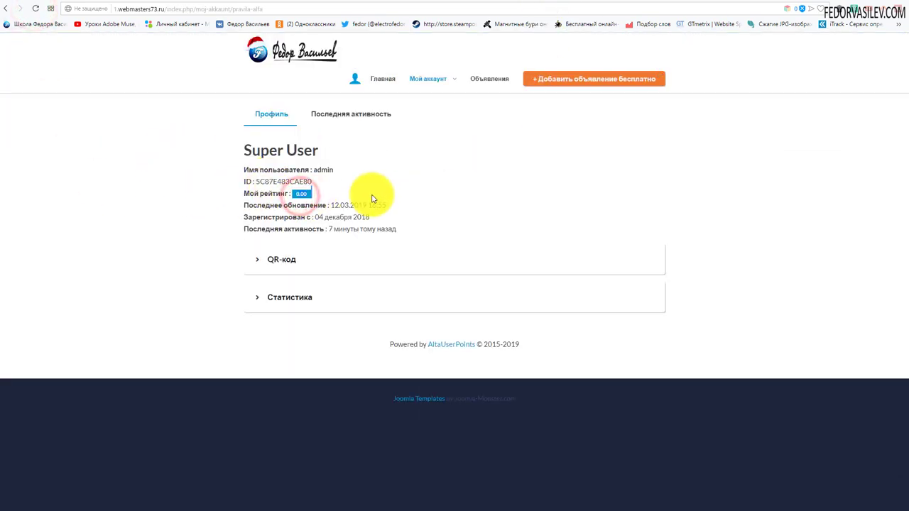
pyautogui.moveTo(375, 192); pyautogui.dragTo(263, 193)
pyautogui.click(460, 163)
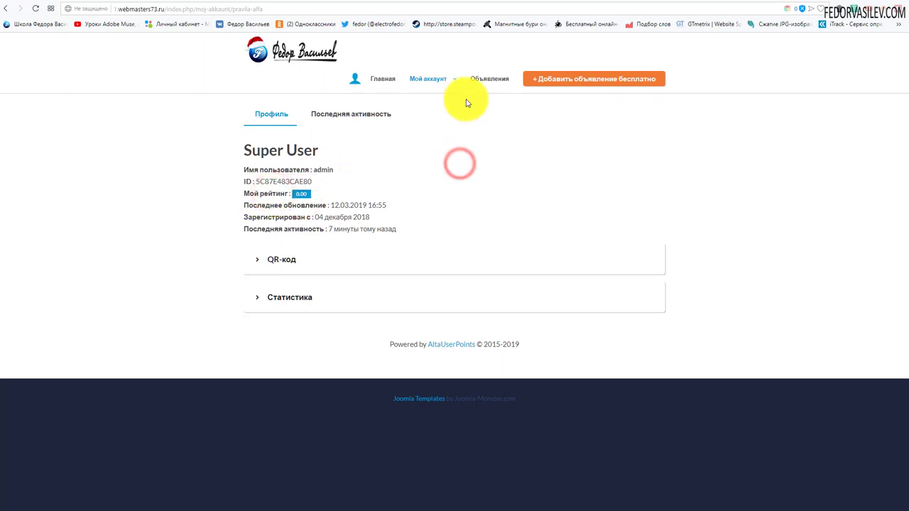
# Visit the account's login page and open the form for adding a free advert
pyautogui.moveTo(450, 77)
pyautogui.click(417, 177)
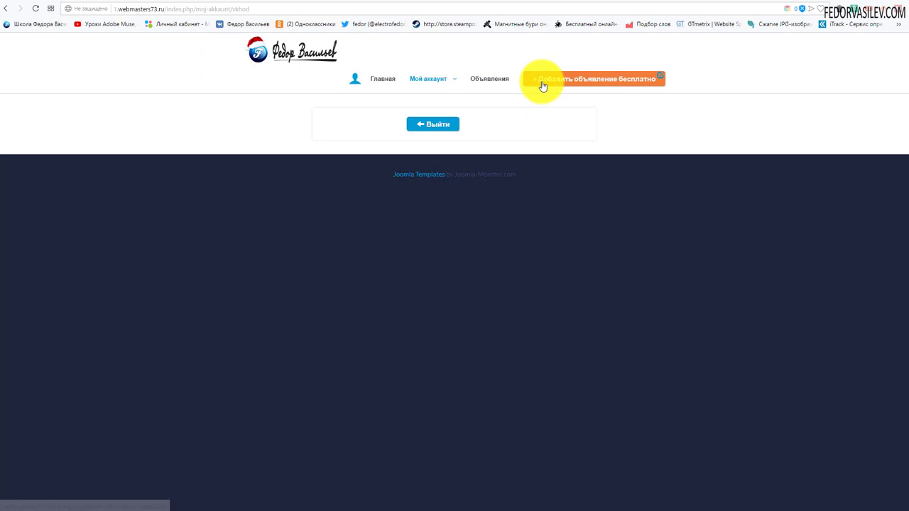
pyautogui.click(541, 81)
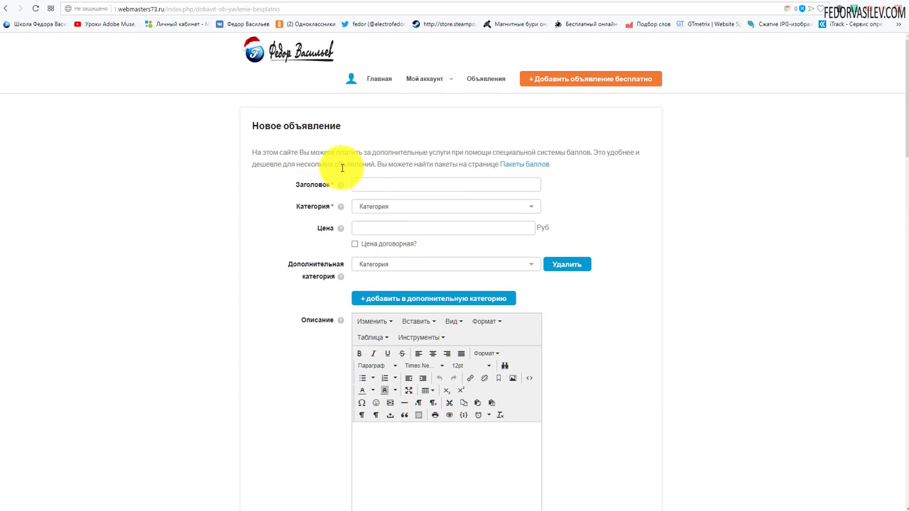
# Give the new advert the title "тест" and the category "Велосипеды", and mark its price as negotiable (Цена договорная)
pyautogui.click(382, 183)
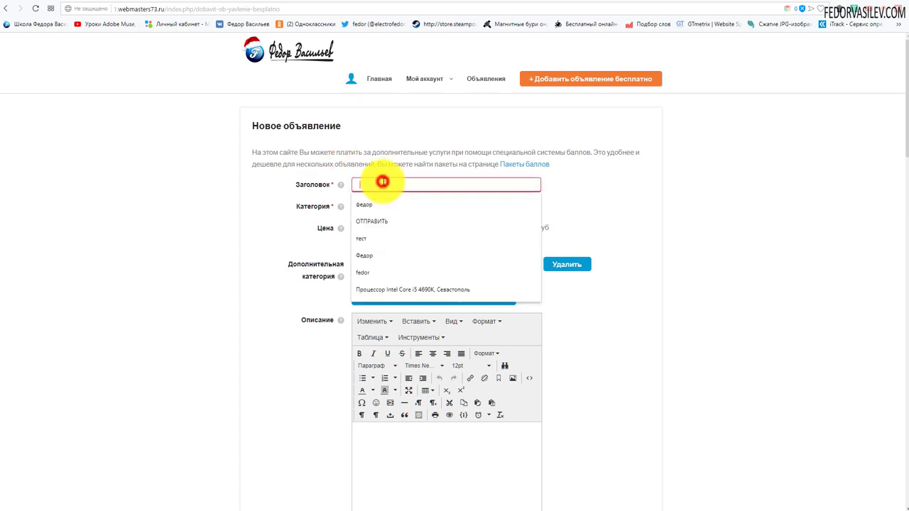
pyautogui.click(396, 235)
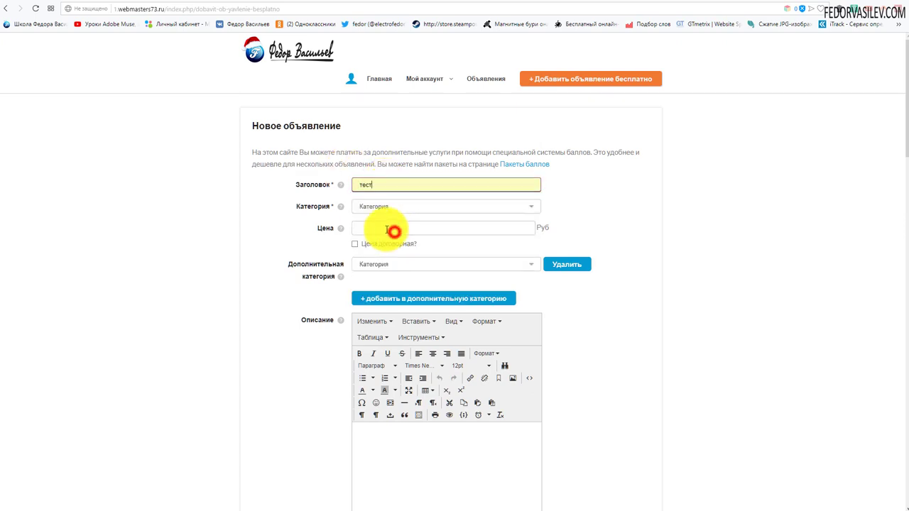
pyautogui.click(370, 212)
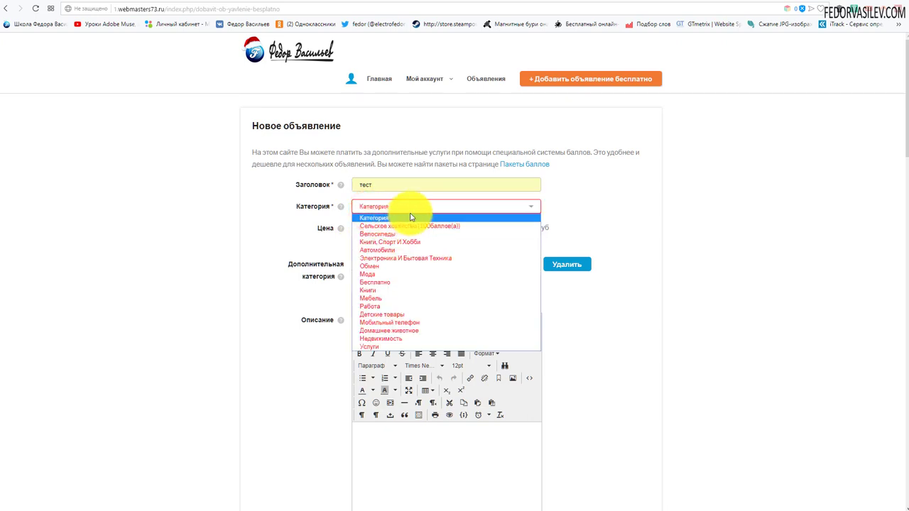
pyautogui.click(397, 233)
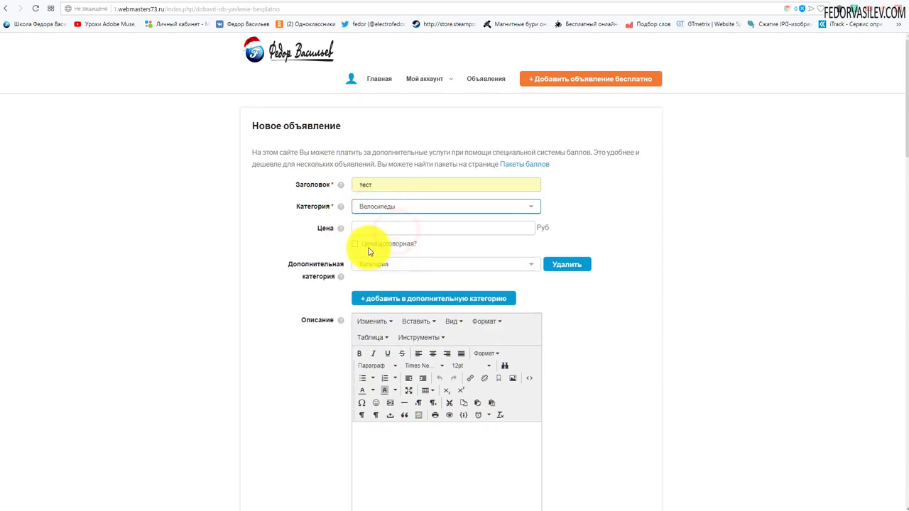
pyautogui.click(355, 244)
# Add an image file to the new advert's upload area
pyautogui.scroll(-2, 280, 223)
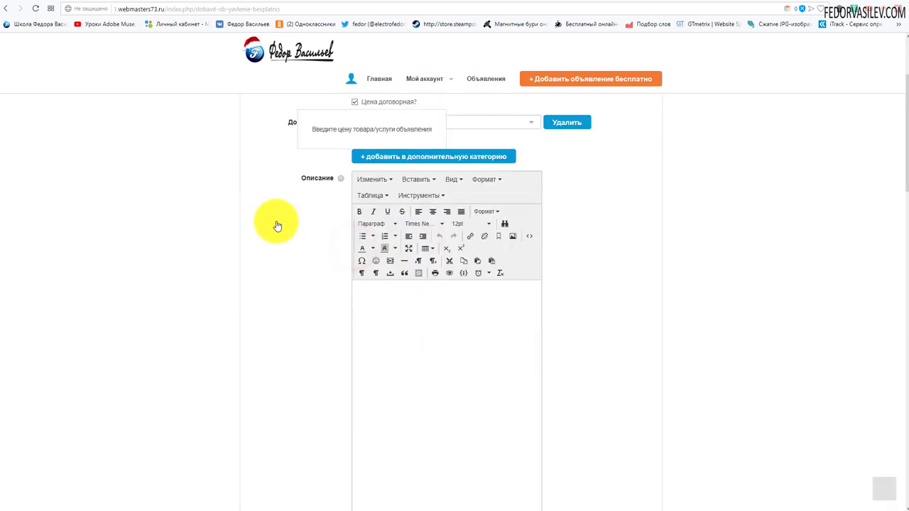
pyautogui.scroll(-7, 277, 226)
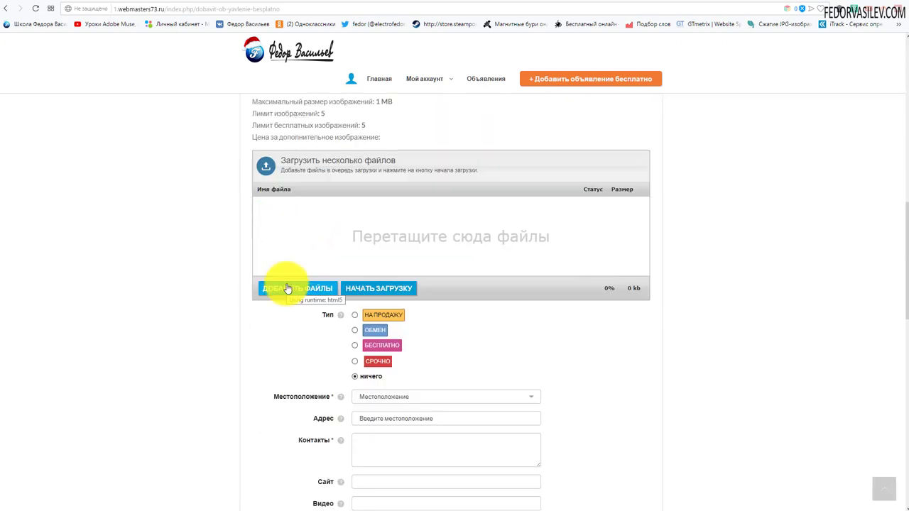
pyautogui.moveTo(66, 16); pyautogui.dragTo(348, 218)
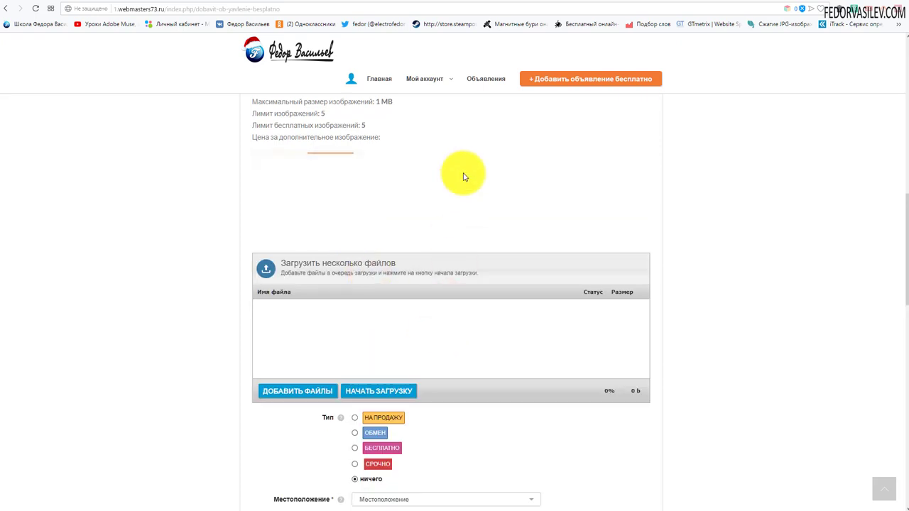
# Set the advert's location to Россия, Ульяновск and fill in the required contact details (Контакты)
pyautogui.scroll(-3, 383, 206)
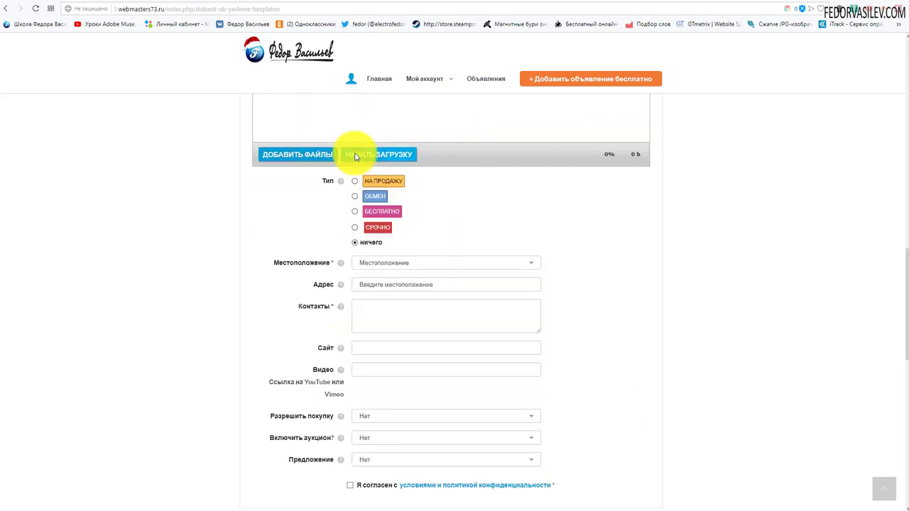
pyautogui.scroll(-1, 354, 190)
pyautogui.click(367, 175)
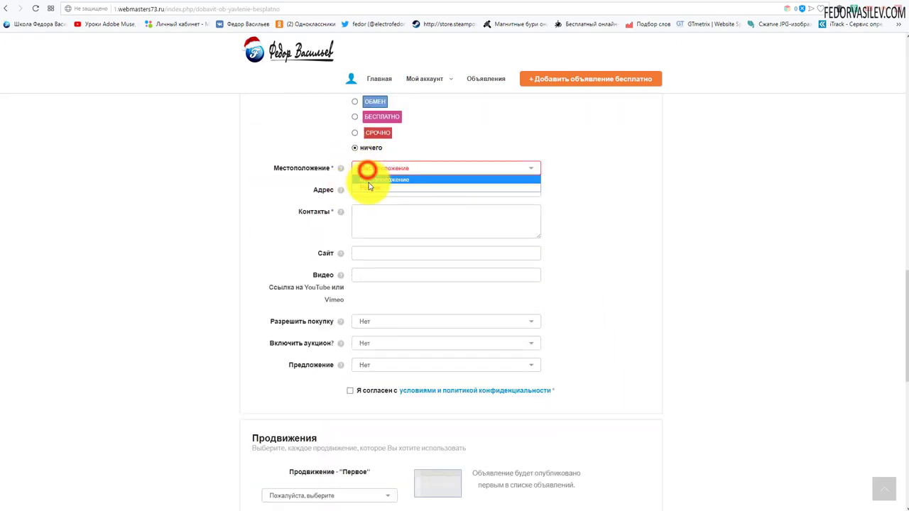
pyautogui.click(367, 183)
pyautogui.click(380, 187)
pyautogui.click(380, 206)
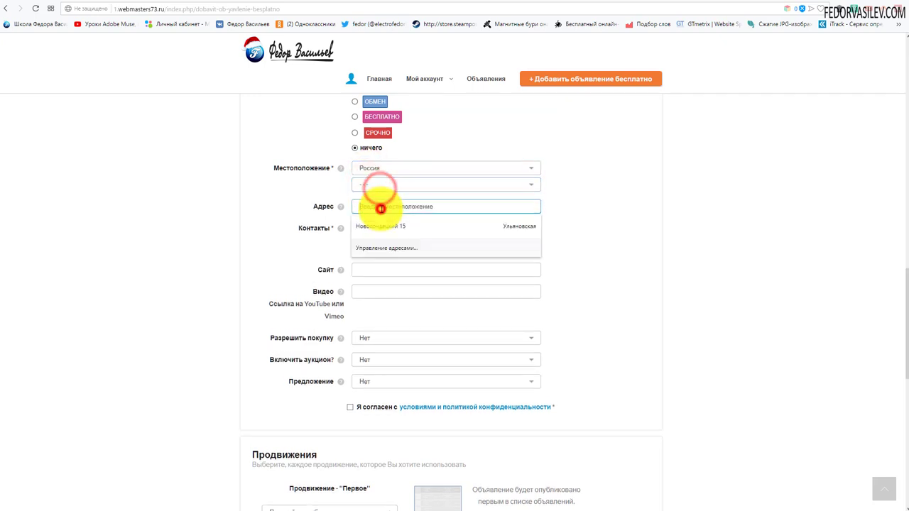
pyautogui.click(376, 193)
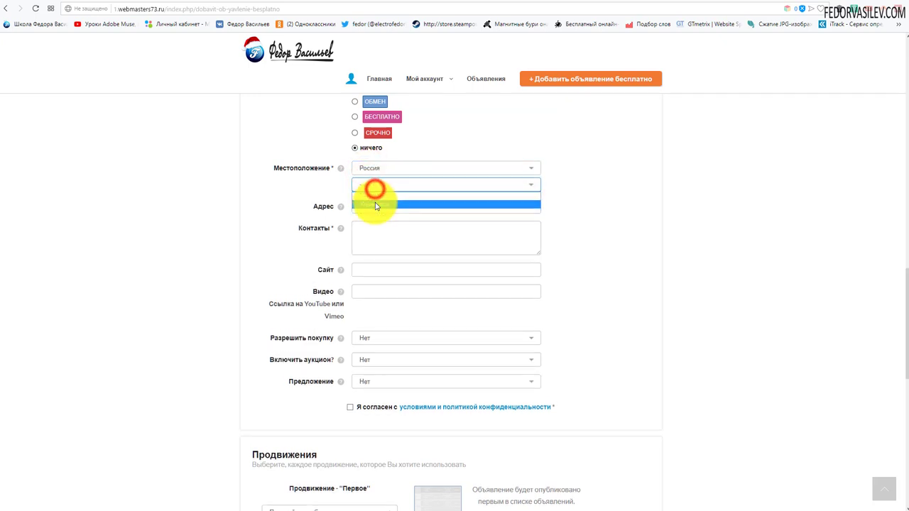
pyautogui.click(373, 199)
pyautogui.click(381, 246)
pyautogui.write('тест')
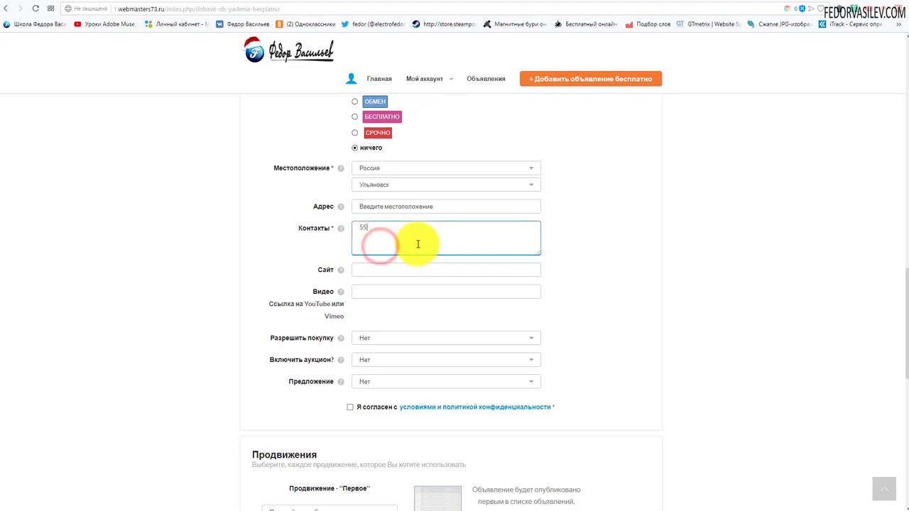
pyautogui.scroll(-3, 450, 239)
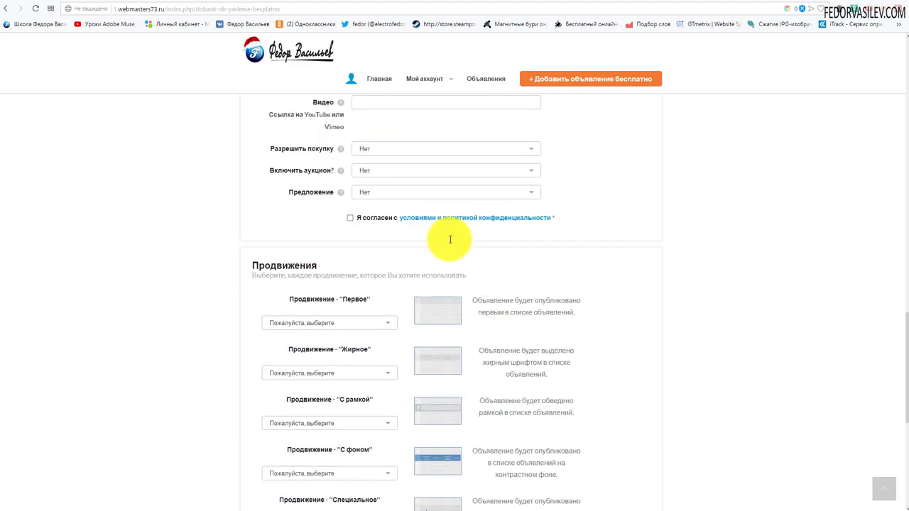
# Accept the terms and privacy policy for the new advert and submit it without any paid promotions
pyautogui.click(350, 218)
pyautogui.scroll(-5, 292, 215)
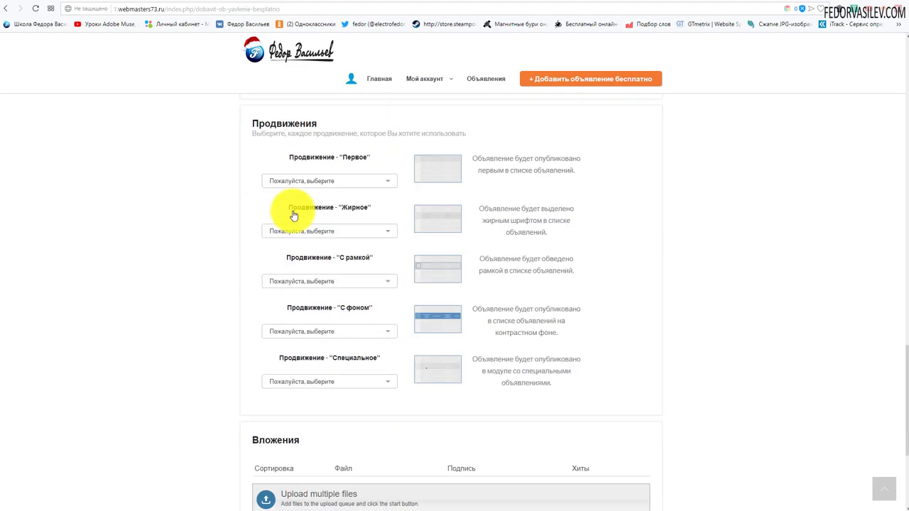
pyautogui.click(310, 453)
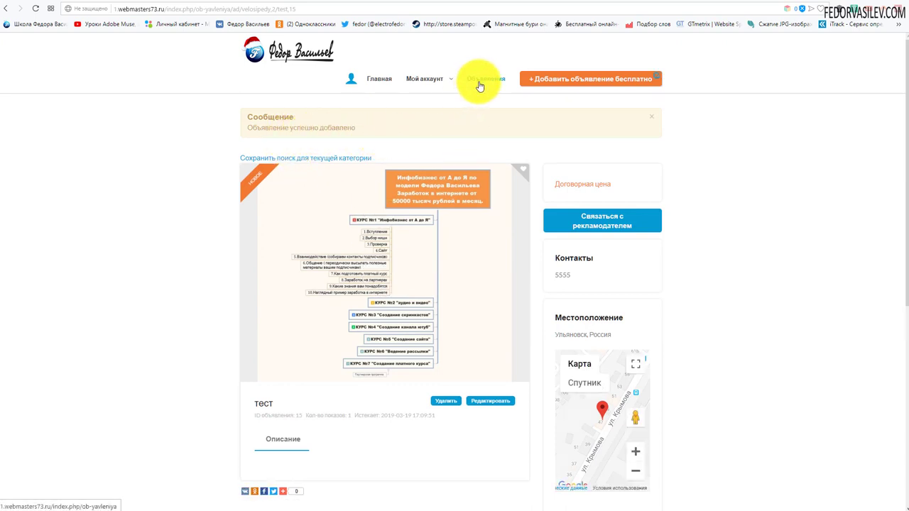
# Open the account's "правила альфа" page and check the points rating (Мой рейтинг) in the profile
pyautogui.click(416, 80)
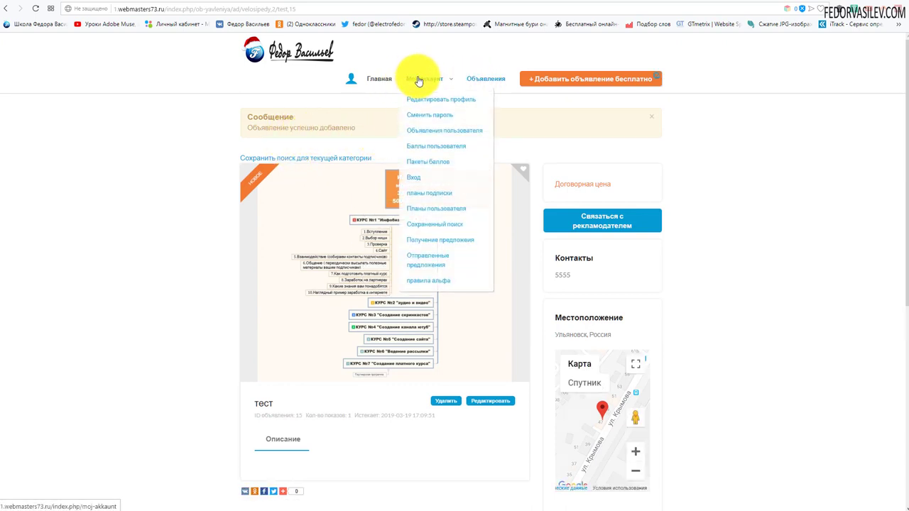
pyautogui.click(433, 283)
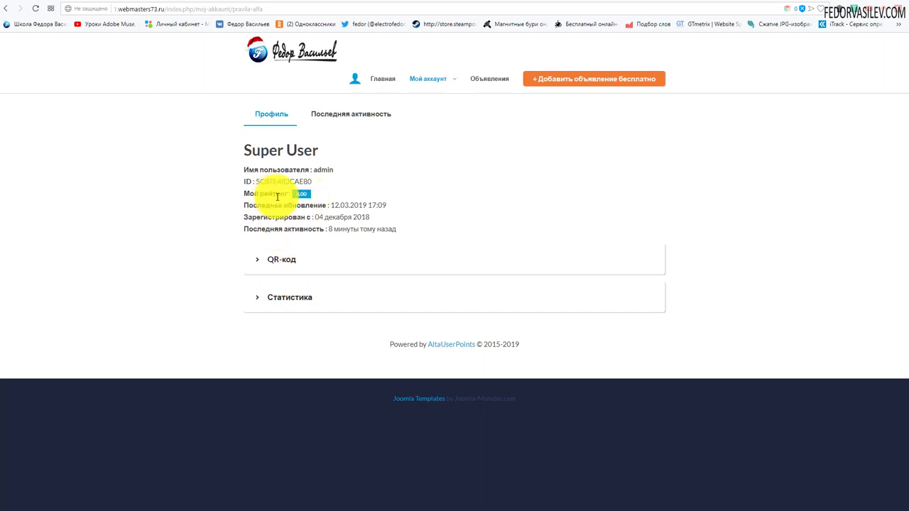
pyautogui.moveTo(277, 193); pyautogui.dragTo(312, 193)
pyautogui.click(390, 184)
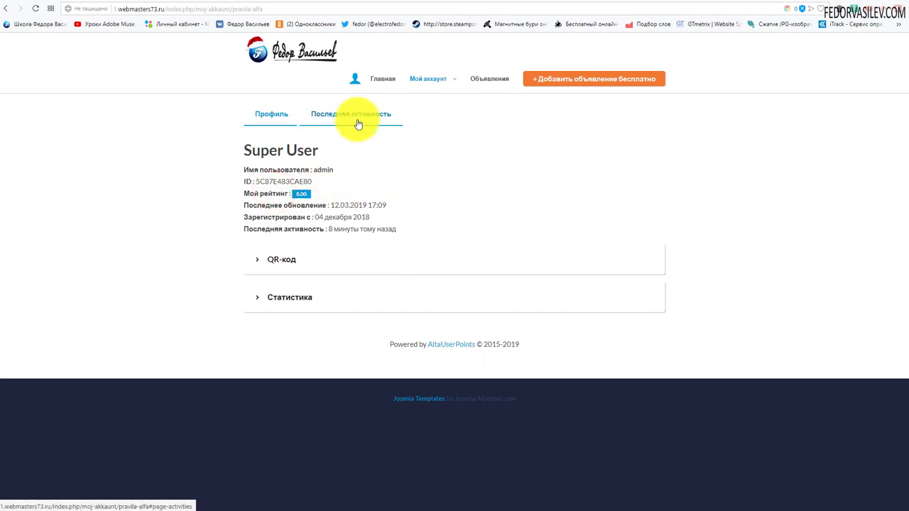
# Examine the account's recent activity (Последняя активность) for the points awarded for registration, image upload and advert creation
pyautogui.click(358, 122)
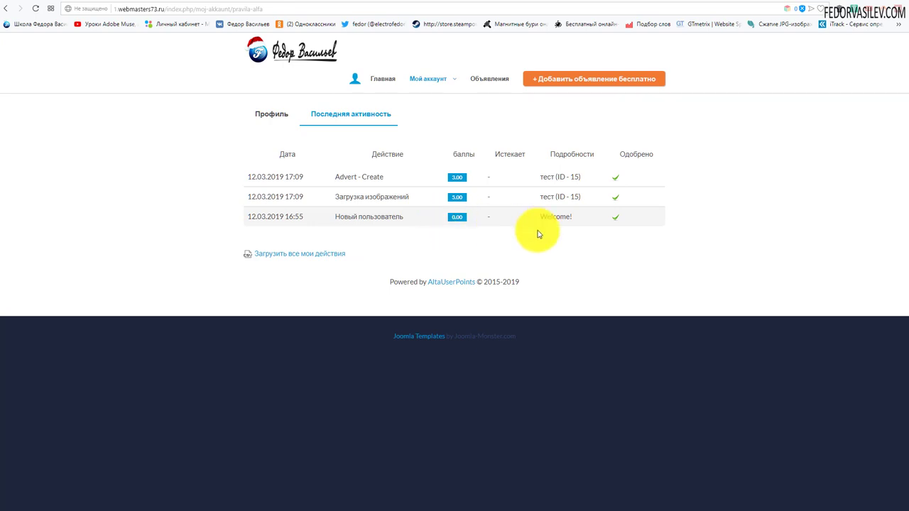
pyautogui.moveTo(547, 215); pyautogui.dragTo(564, 240)
pyautogui.click(575, 248)
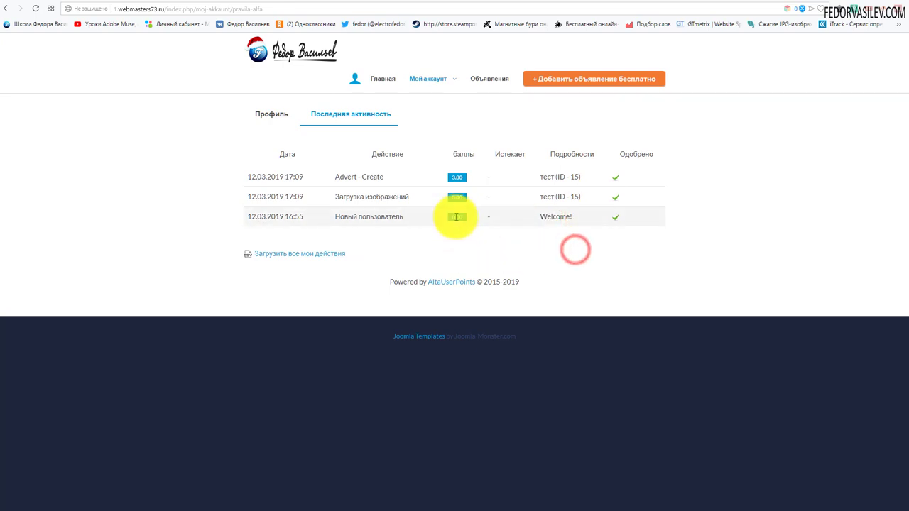
pyautogui.moveTo(353, 219); pyautogui.dragTo(315, 254)
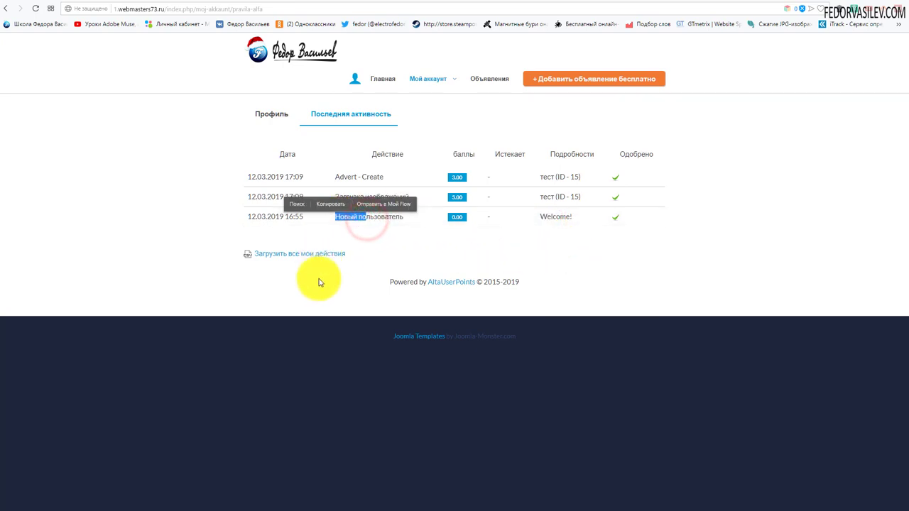
pyautogui.click(382, 244)
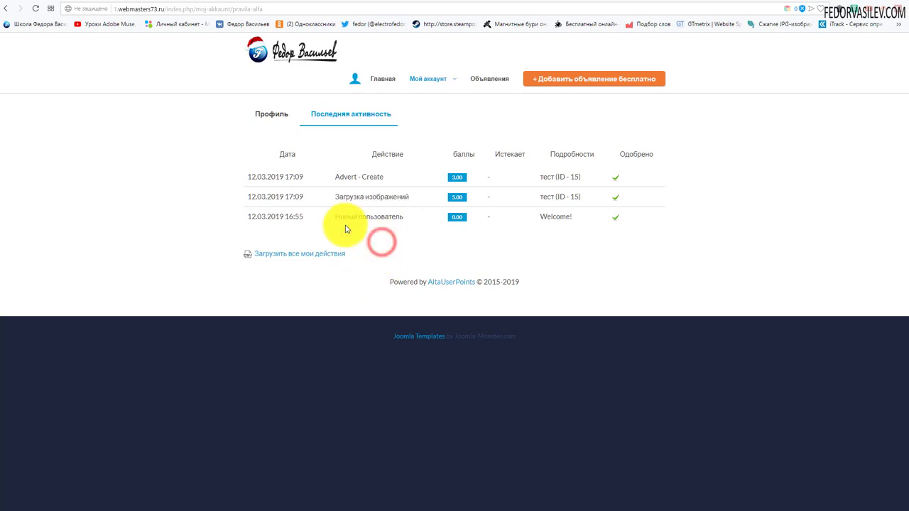
pyautogui.doubleClick(337, 199)
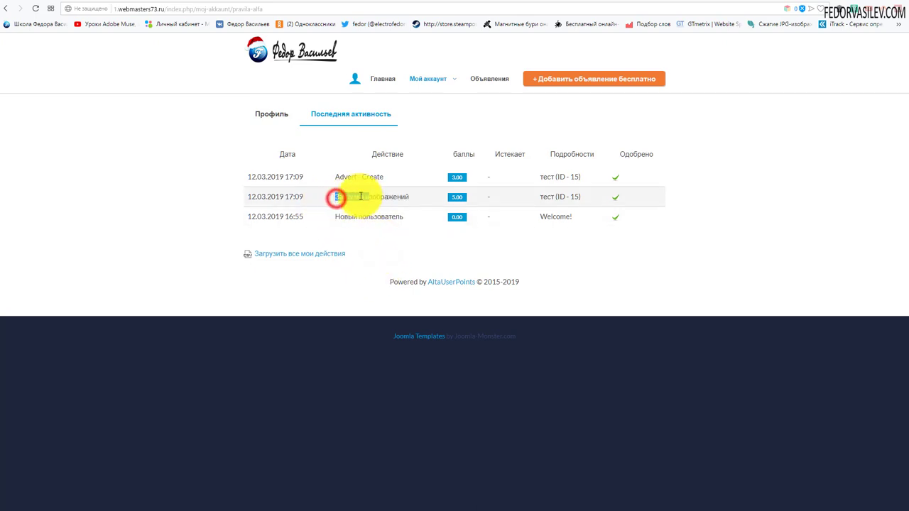
pyautogui.moveTo(327, 177); pyautogui.dragTo(354, 177)
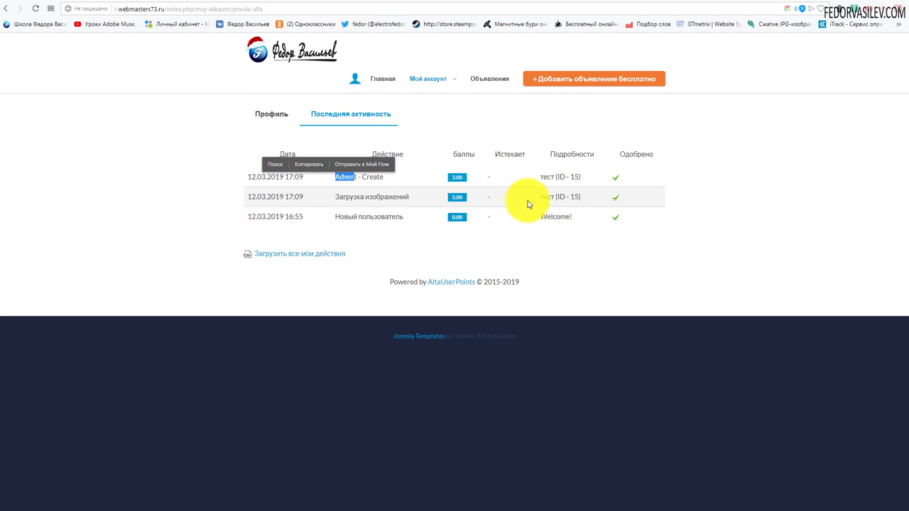
pyautogui.moveTo(343, 196); pyautogui.dragTo(404, 199)
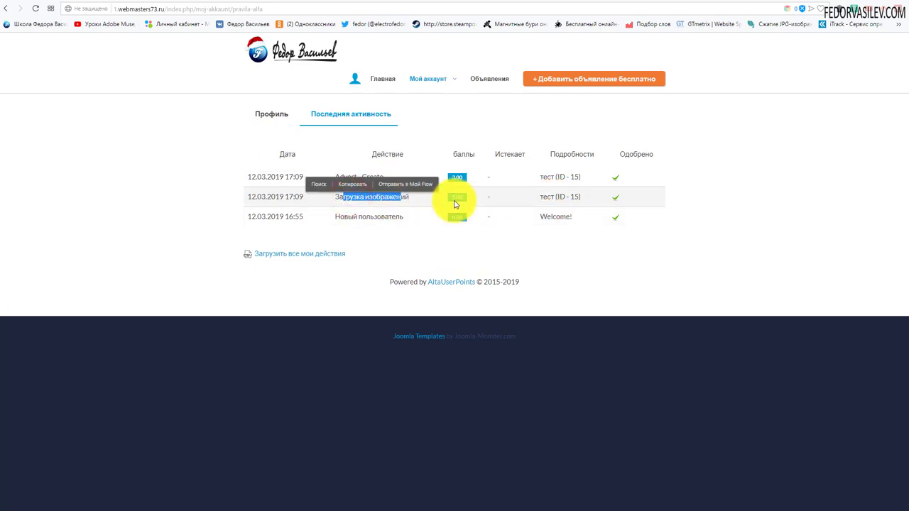
pyautogui.click(343, 138)
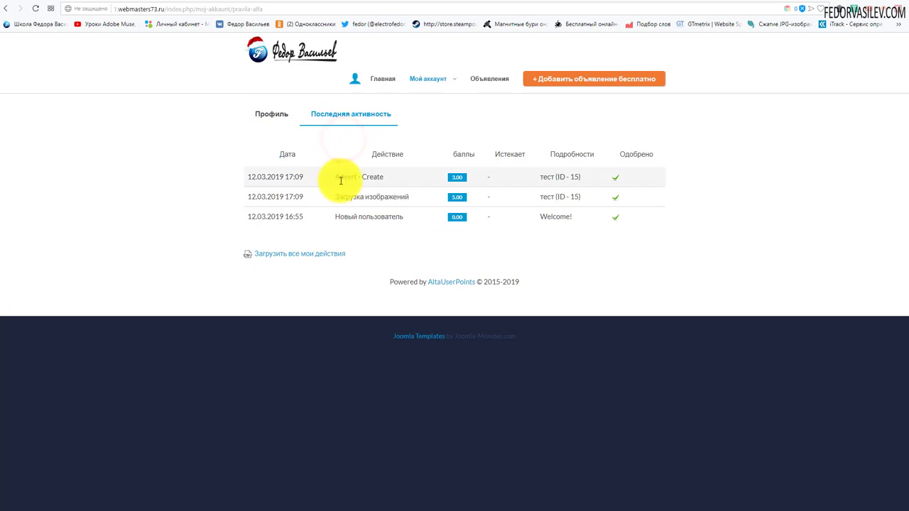
pyautogui.moveTo(339, 178); pyautogui.dragTo(384, 179)
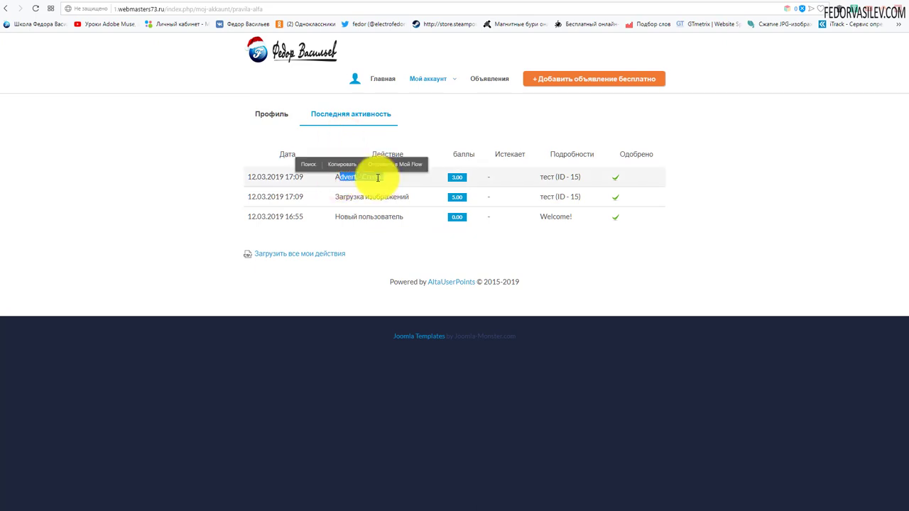
pyautogui.click(461, 130)
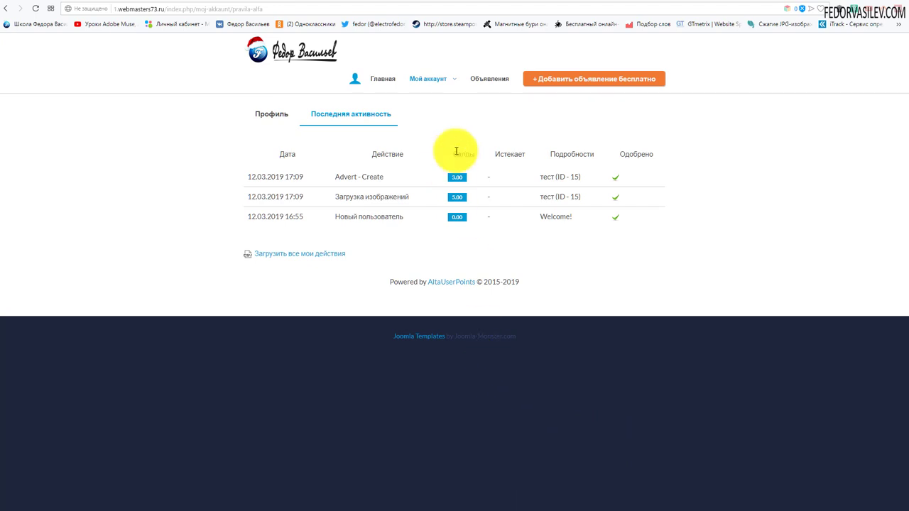
# From the new advert form, visit the points packages page and open the payment page for package 3 with 5000 points
pyautogui.moveTo(432, 80)
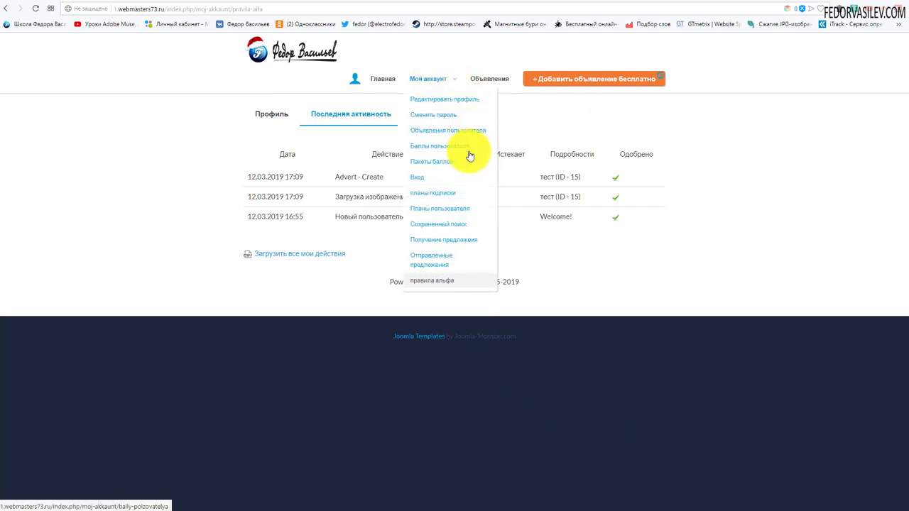
pyautogui.click(532, 77)
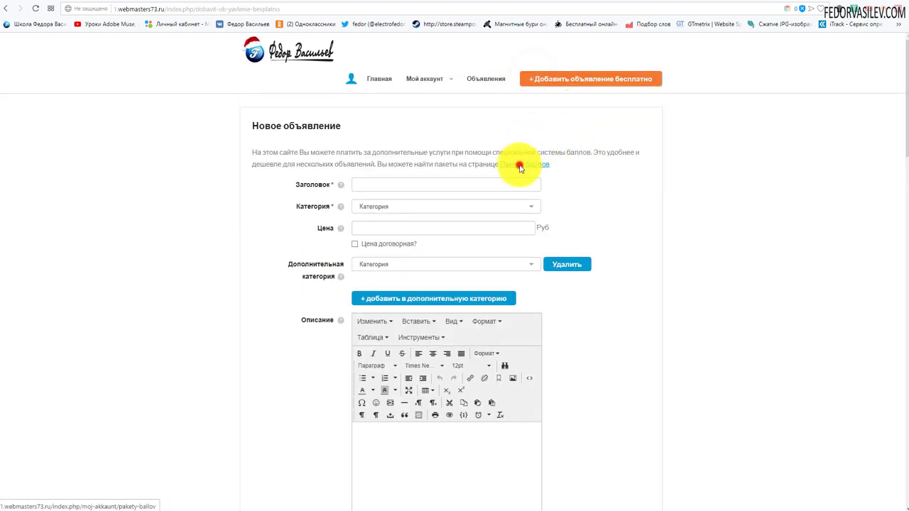
pyautogui.click(520, 163)
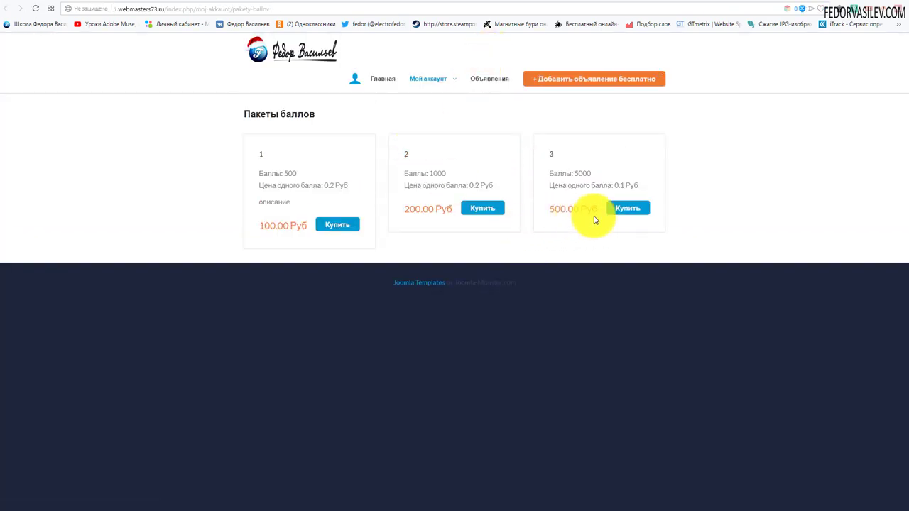
pyautogui.click(613, 208)
# Review the package's payment information and payment methods, checking the Alta User Points option and its available points
pyautogui.scroll(-3, 471, 250)
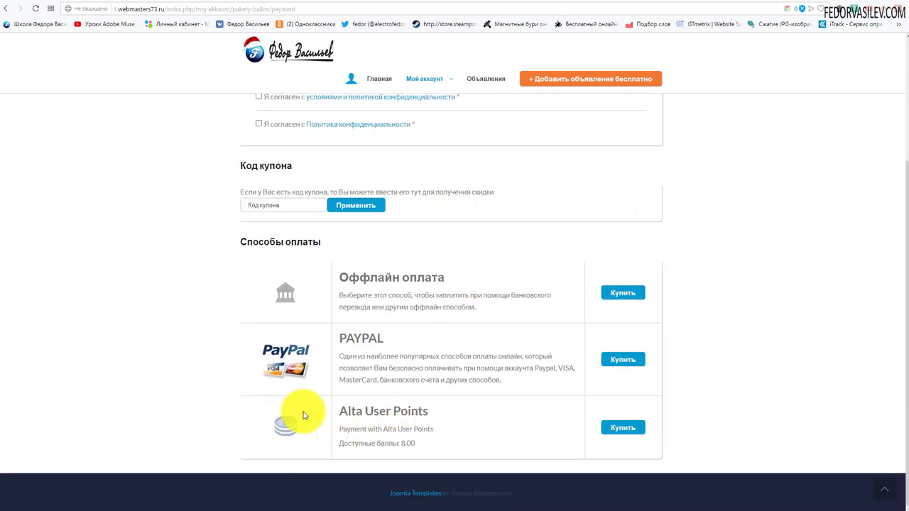
pyautogui.scroll(3, 187, 310)
pyautogui.scroll(-3, 146, 274)
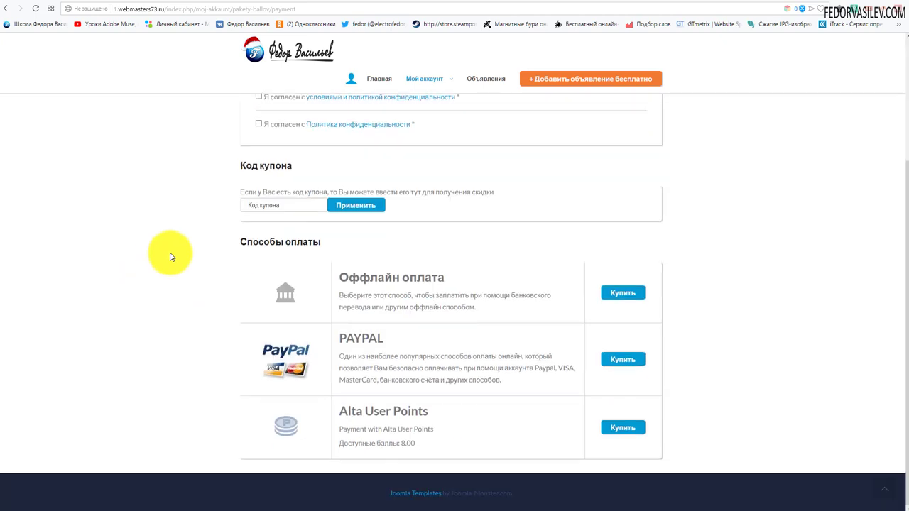
pyautogui.moveTo(341, 412); pyautogui.dragTo(429, 411)
pyautogui.click(492, 437)
pyautogui.moveTo(361, 442); pyautogui.dragTo(416, 442)
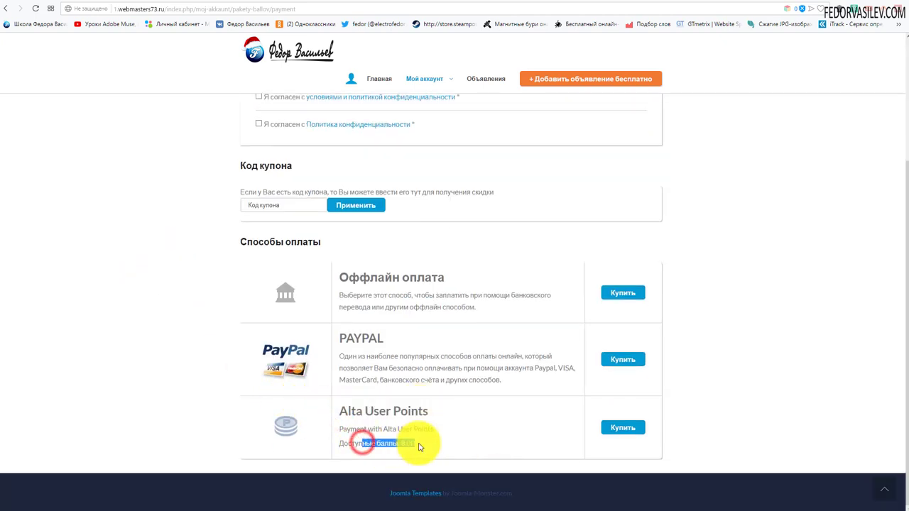
pyautogui.click(509, 432)
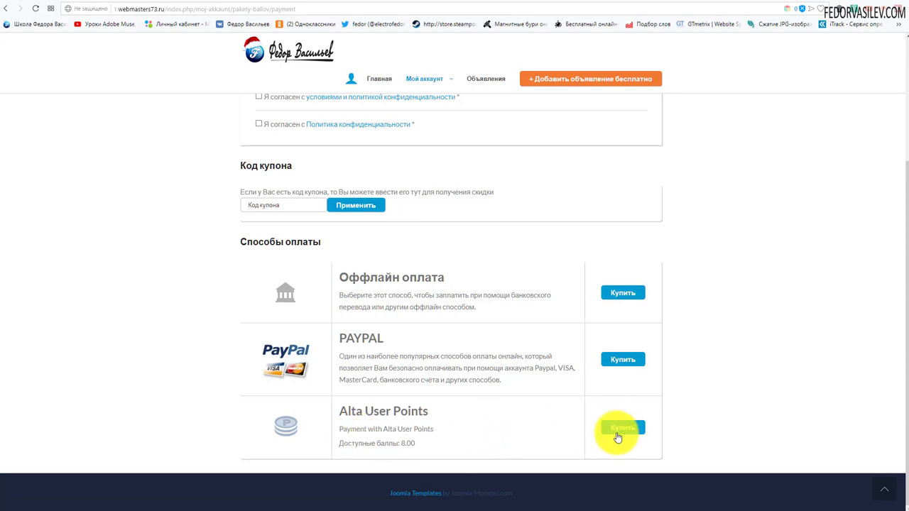
pyautogui.moveTo(418, 444); pyautogui.dragTo(348, 413)
pyautogui.scroll(2, 471, 395)
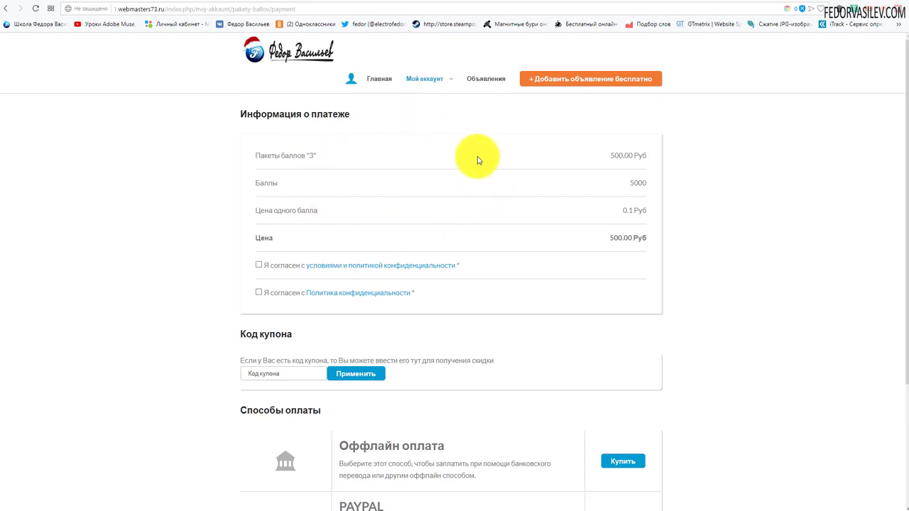
pyautogui.scroll(-3, 560, 171)
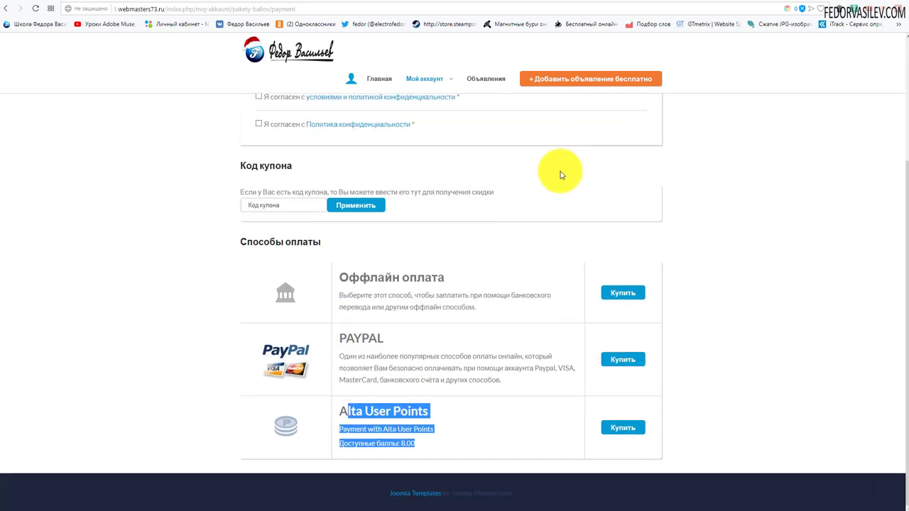
pyautogui.click(553, 243)
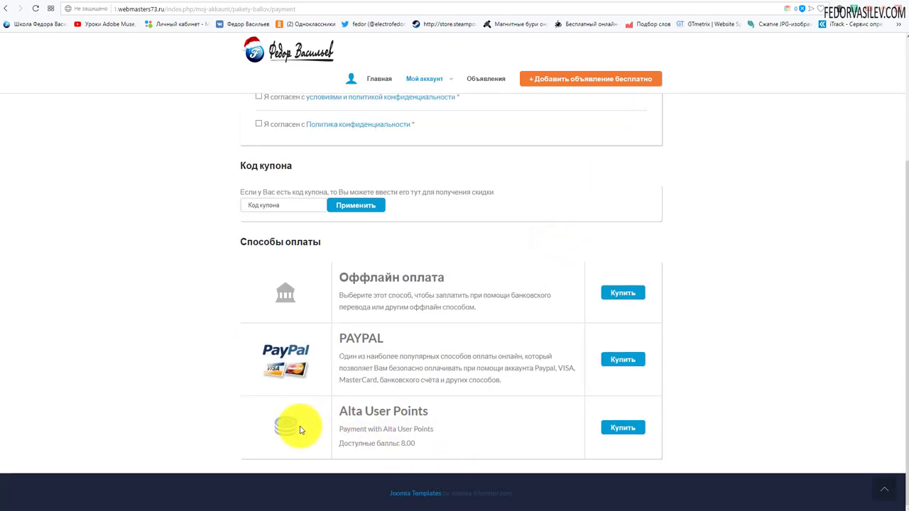
pyautogui.moveTo(419, 443); pyautogui.dragTo(359, 419)
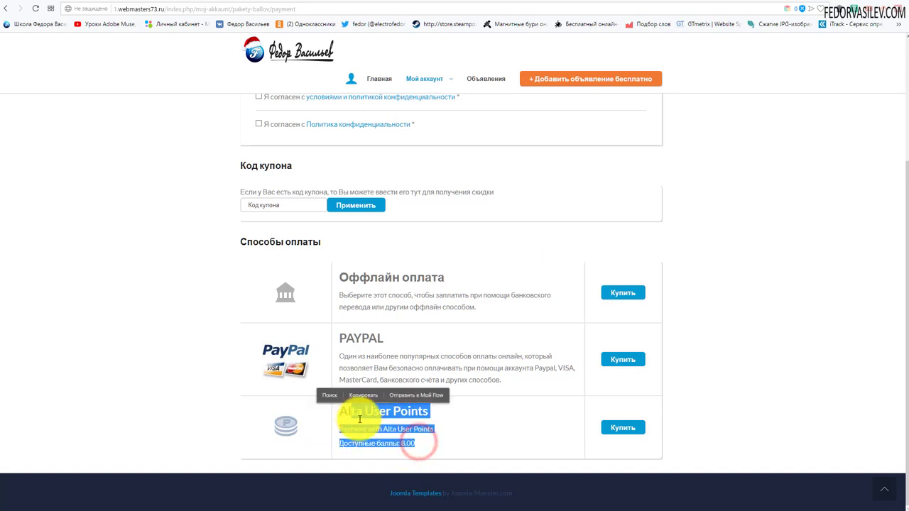
pyautogui.click(481, 418)
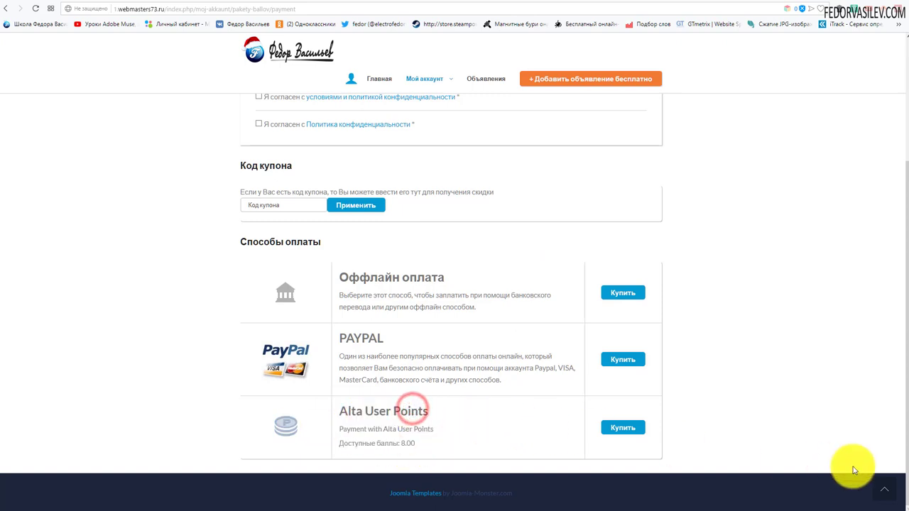
# Switch to the DJ-Extensions Alta User Points tutorial and read the note on AUP pricing and the simple example scenario
pyautogui.hotkey('alt', 'Tab')
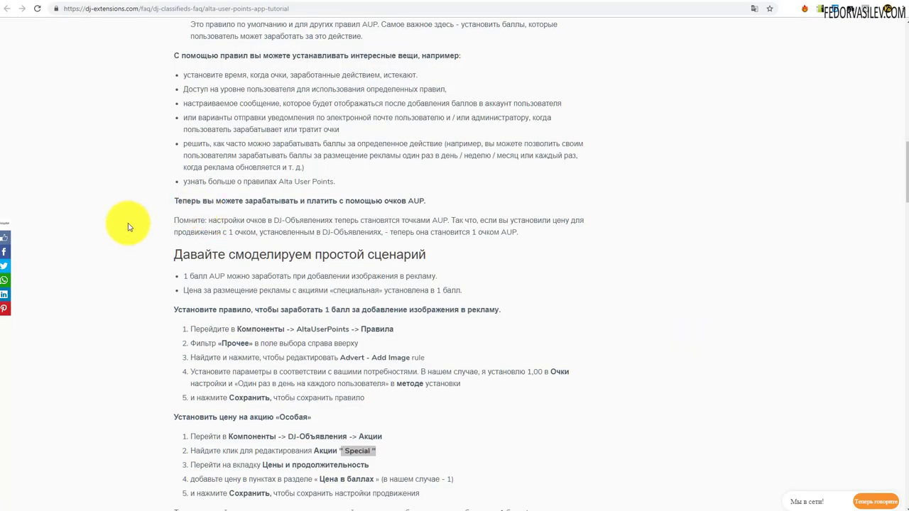
pyautogui.click(176, 220)
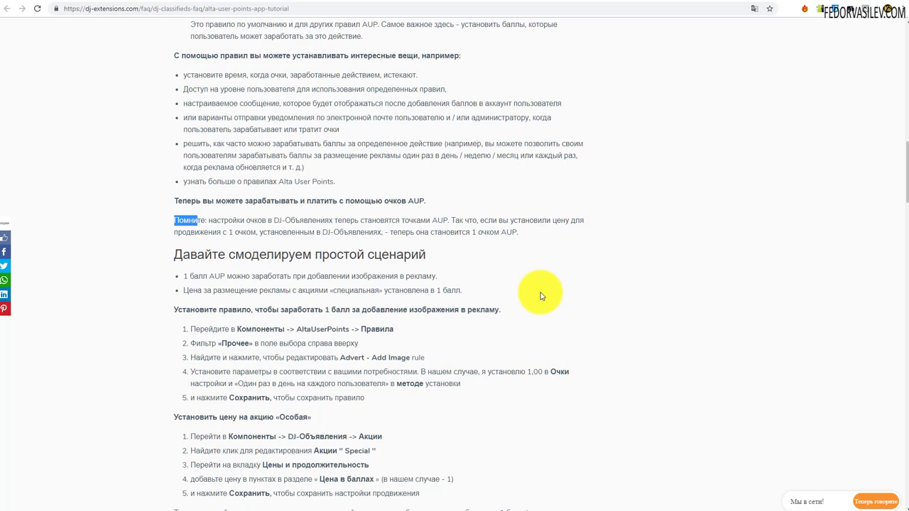
pyautogui.moveTo(495, 233); pyautogui.dragTo(532, 237)
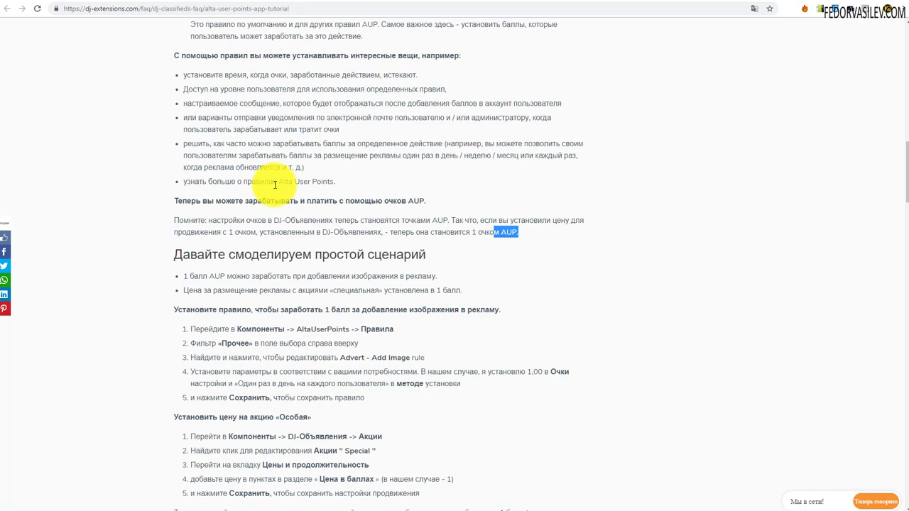
pyautogui.scroll(-2, 275, 185)
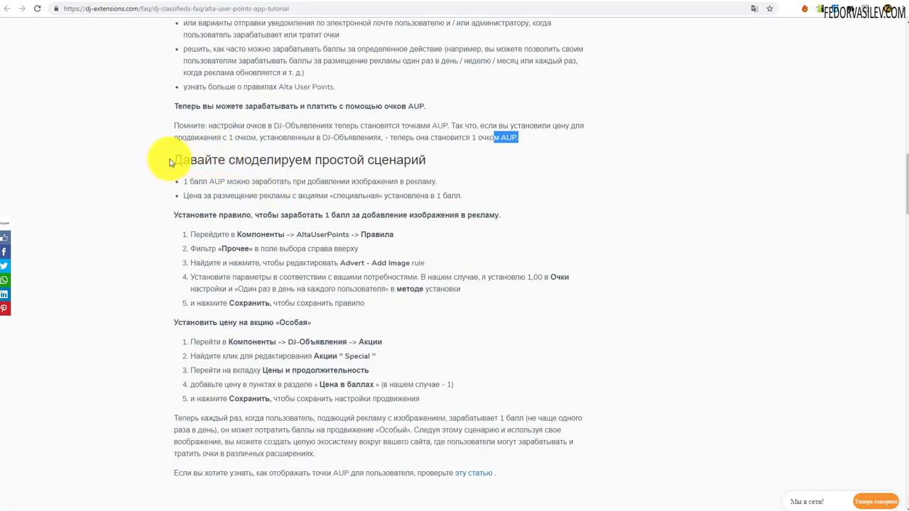
pyautogui.moveTo(172, 158); pyautogui.dragTo(479, 459)
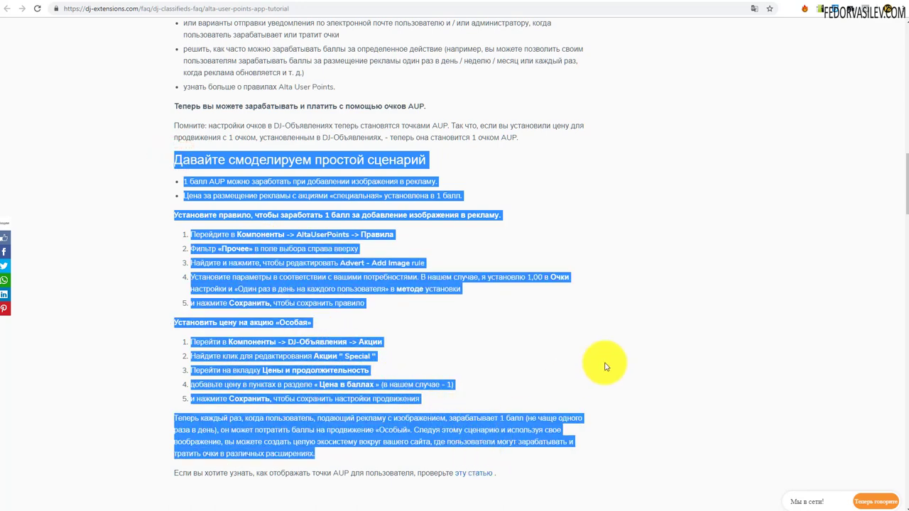
pyautogui.click(630, 353)
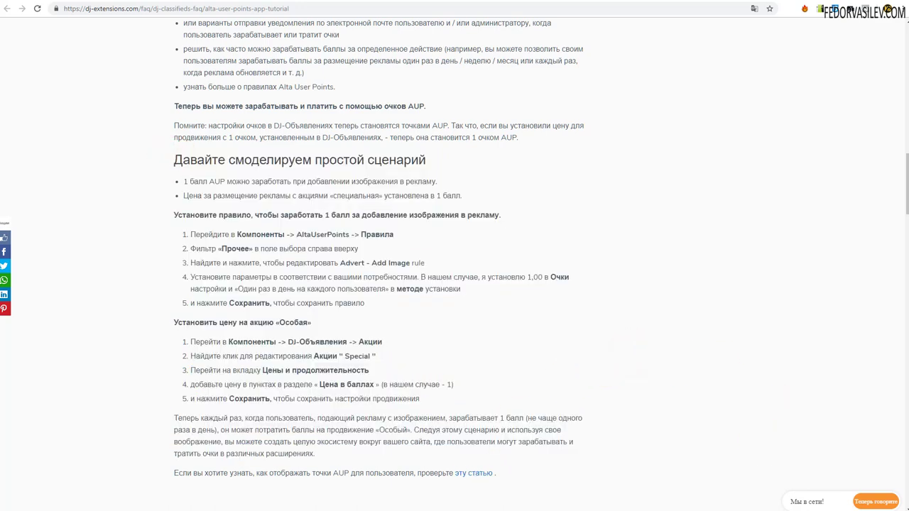